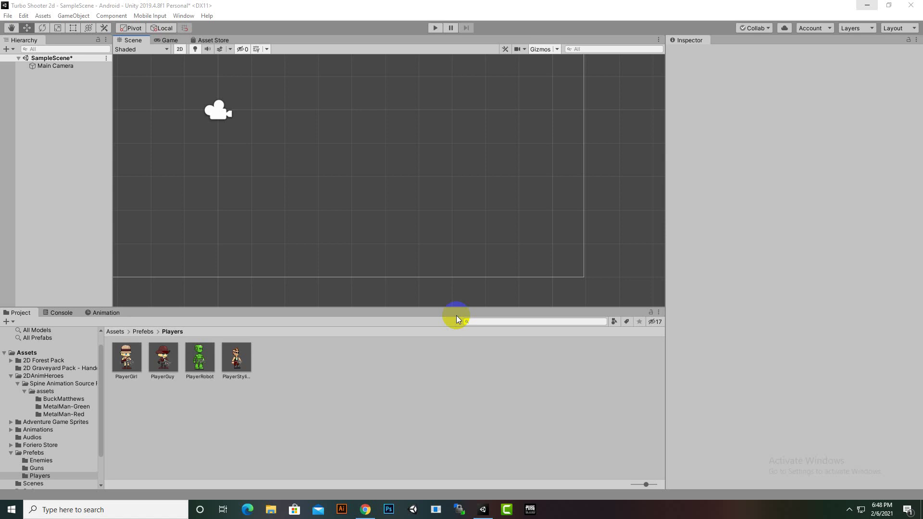
Place the PlayerGirl, PlayerGuy, PlayerRobot and PlayerStylish prefabs side by side within the camera frame of the scene.
scroll(373, 185, down, 5)
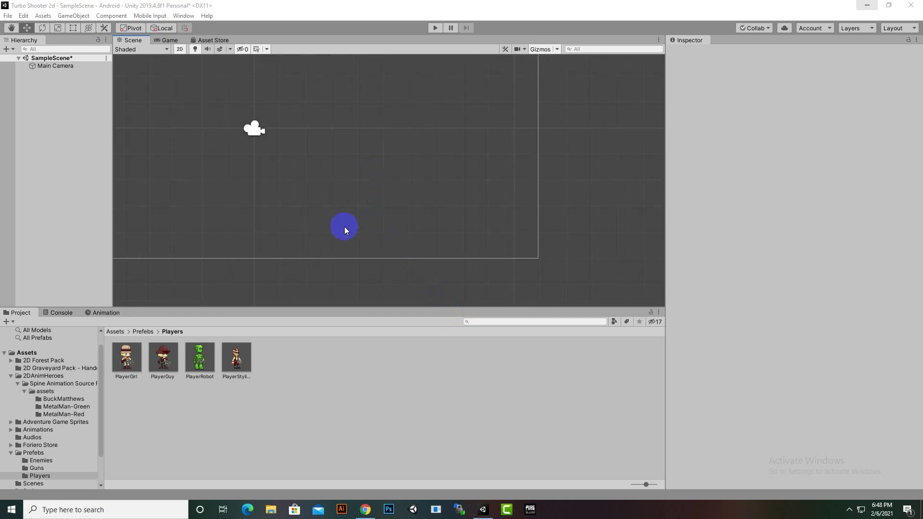
middle_drag(345, 226, 392, 237)
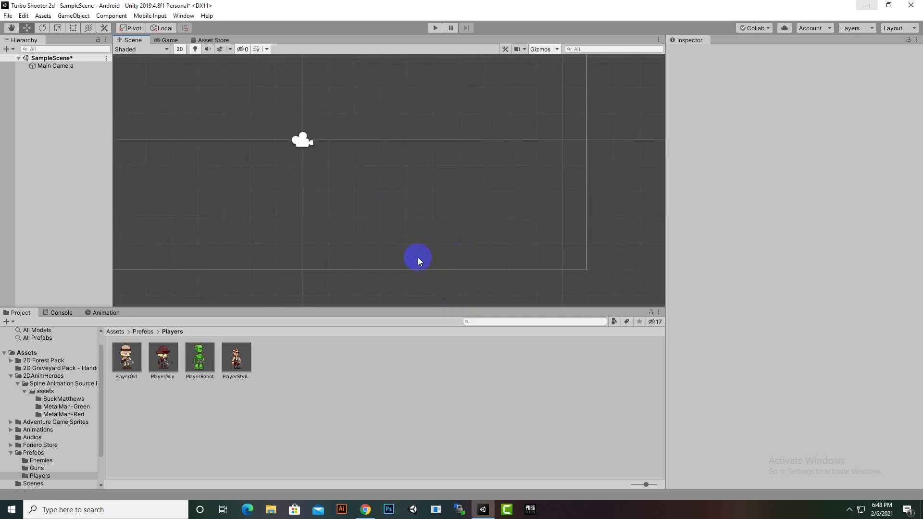
middle_drag(336, 200, 402, 240)
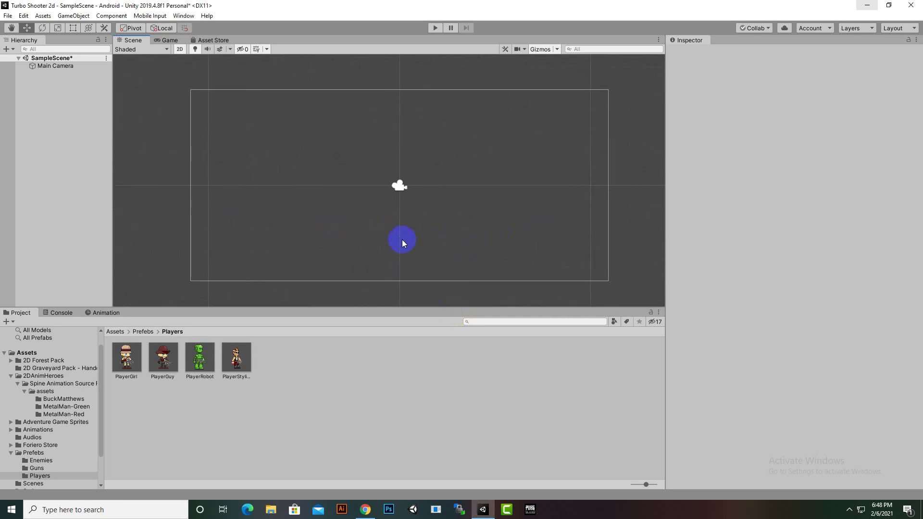
scroll(389, 244, up, 1)
click(135, 351)
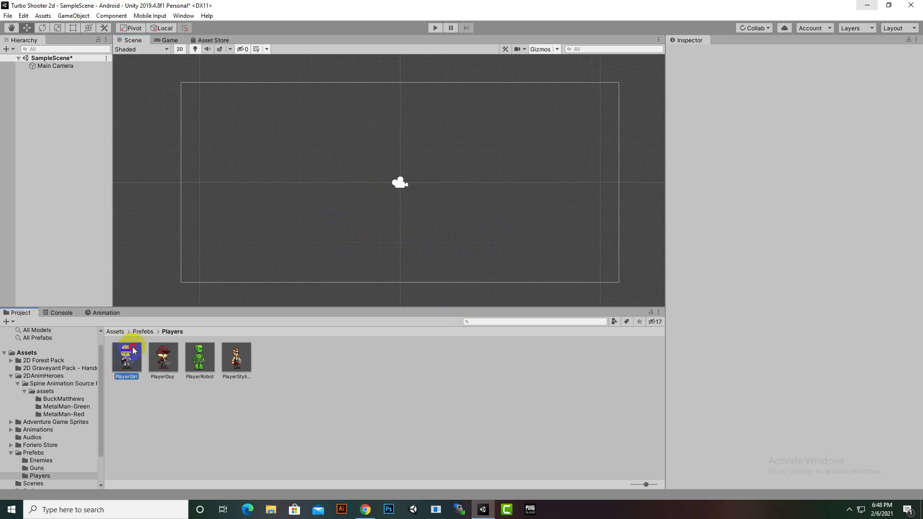
drag(278, 198, 275, 192)
drag(163, 356, 343, 193)
drag(200, 357, 429, 182)
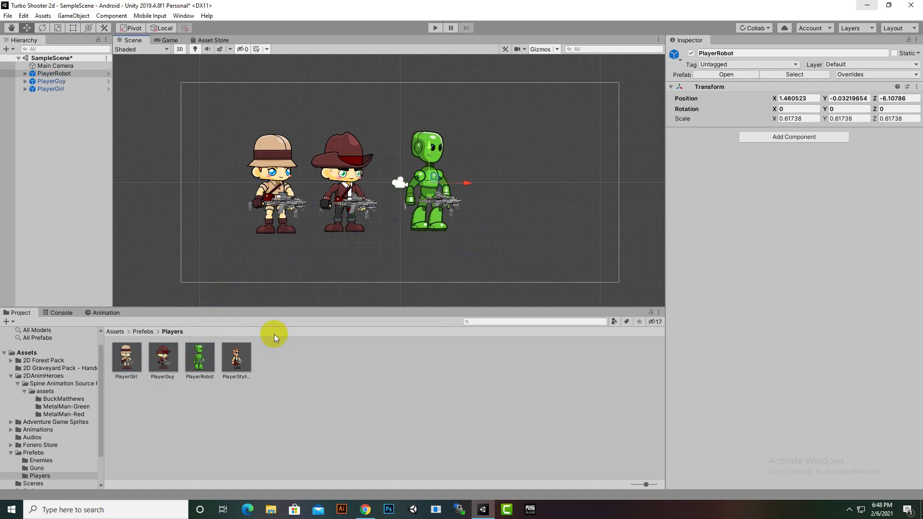
drag(236, 357, 501, 184)
Examine the four placed characters up close and inspect the robot's waist and right upper arm parts.
scroll(458, 208, up, 4)
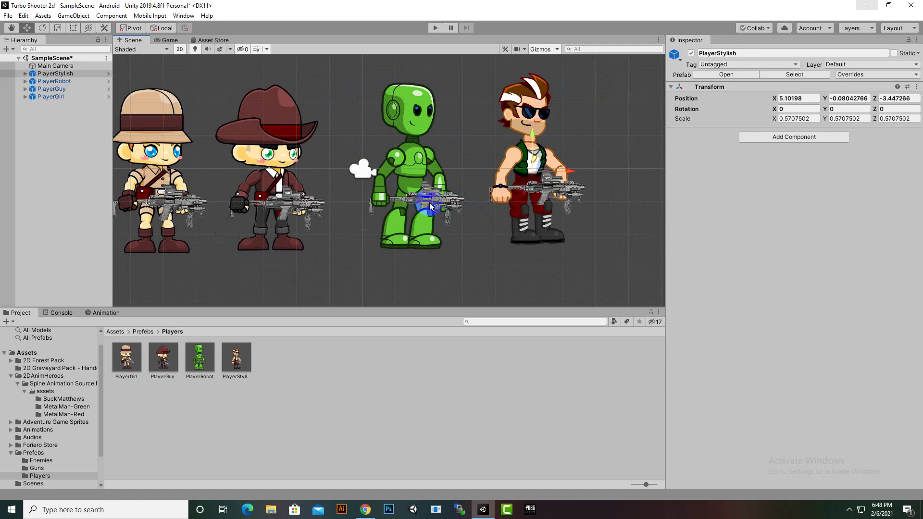
scroll(451, 236, down, 2)
middle_drag(378, 236, 335, 223)
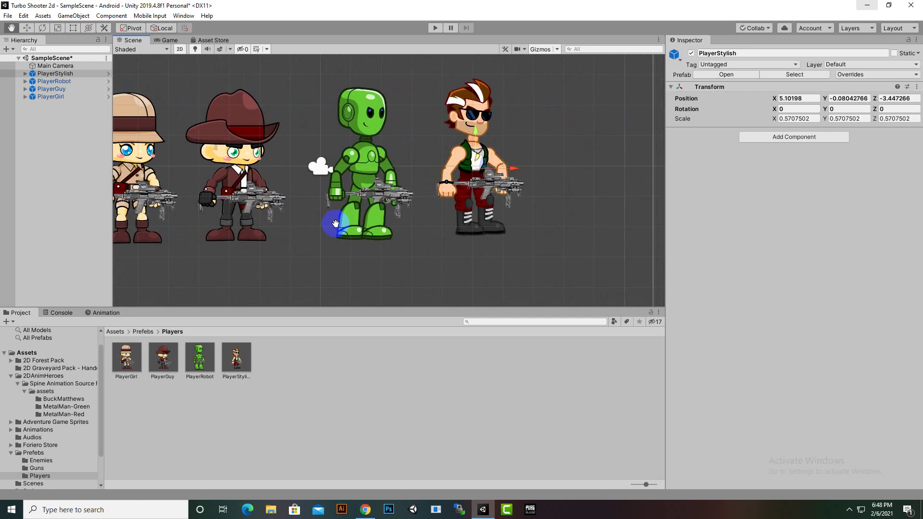
scroll(336, 227, up, 2)
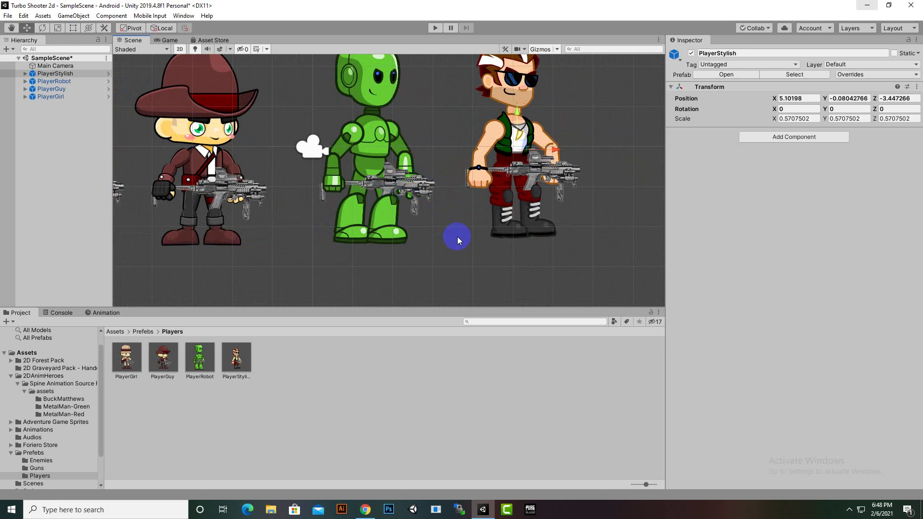
scroll(431, 224, down, 4)
middle_drag(410, 231, 485, 231)
scroll(479, 230, up, 2)
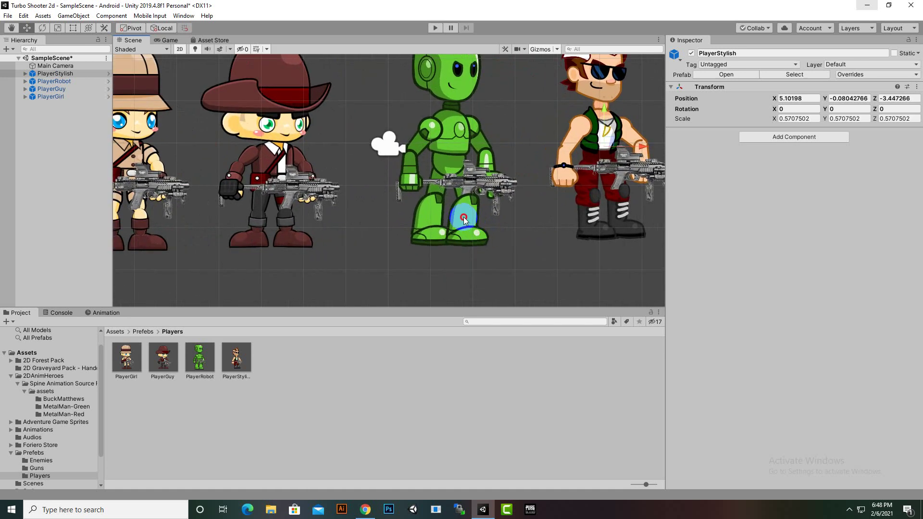
click(464, 220)
click(25, 82)
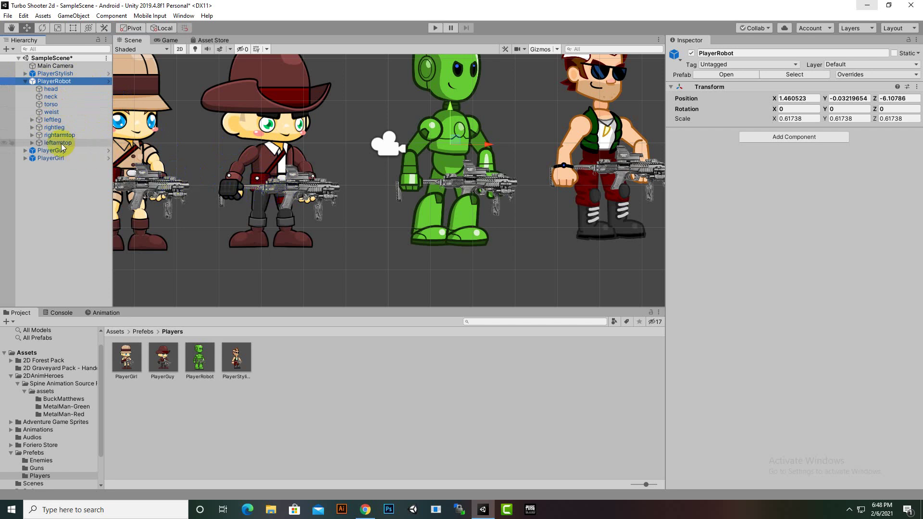
click(45, 112)
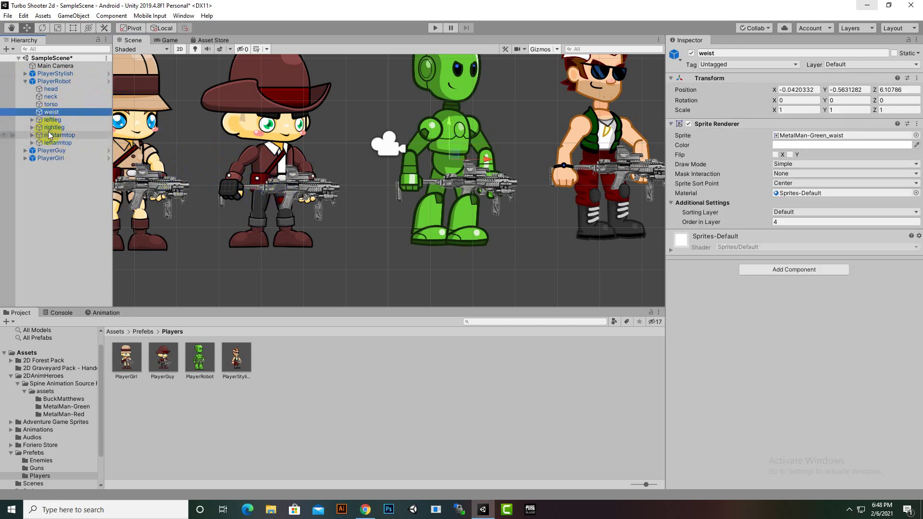
click(50, 135)
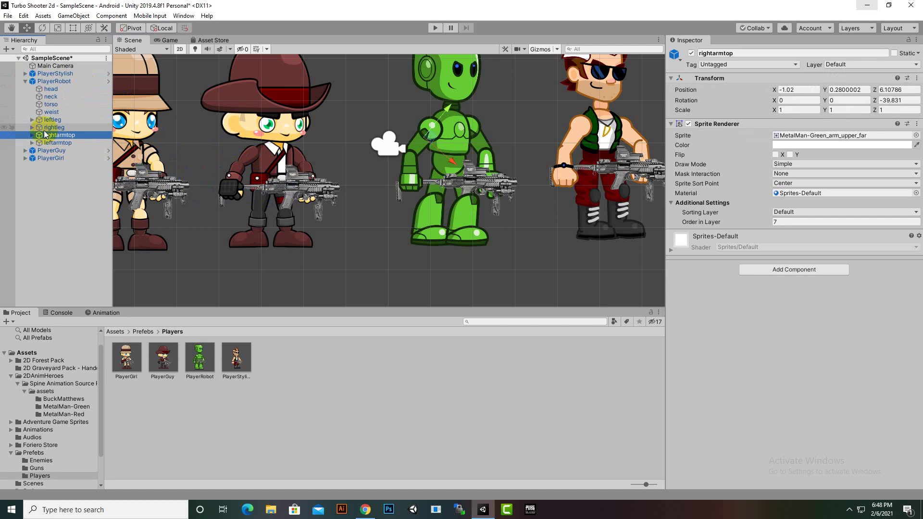
Set the Order in Layer of the placed robot's leftlegbottom part to 6 and save the scene.
click(461, 213)
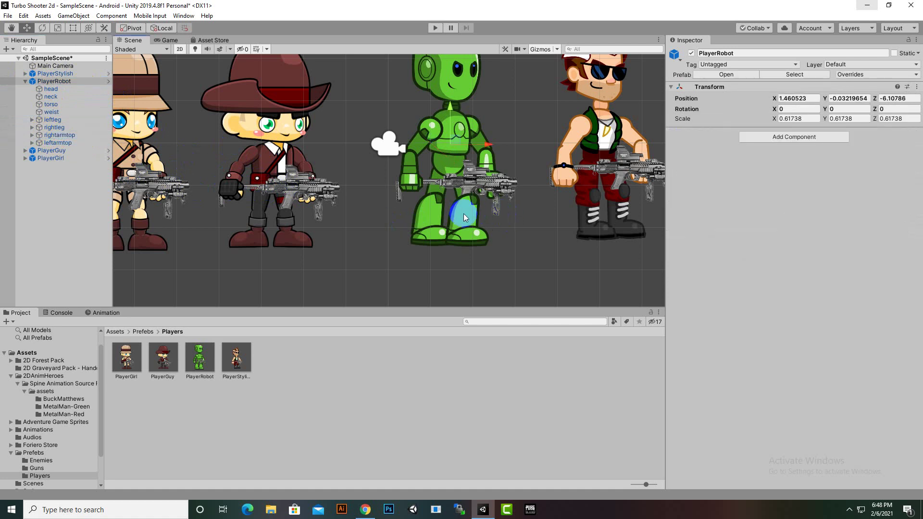
click(463, 215)
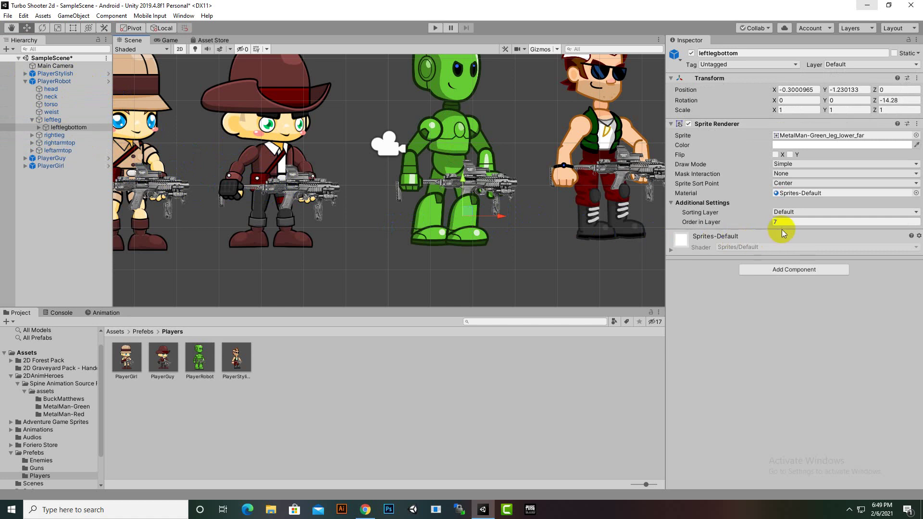
drag(789, 223, 768, 221)
text(6)
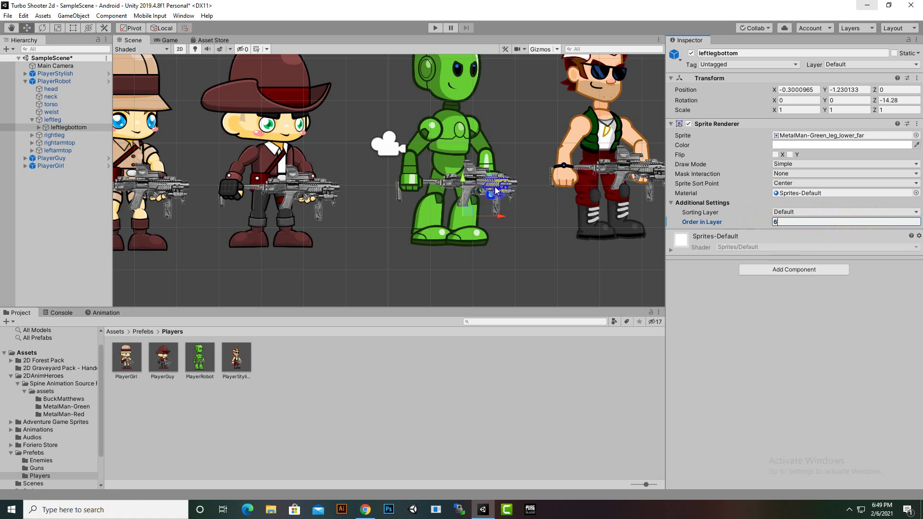
scroll(483, 239, up, 2)
click(795, 224)
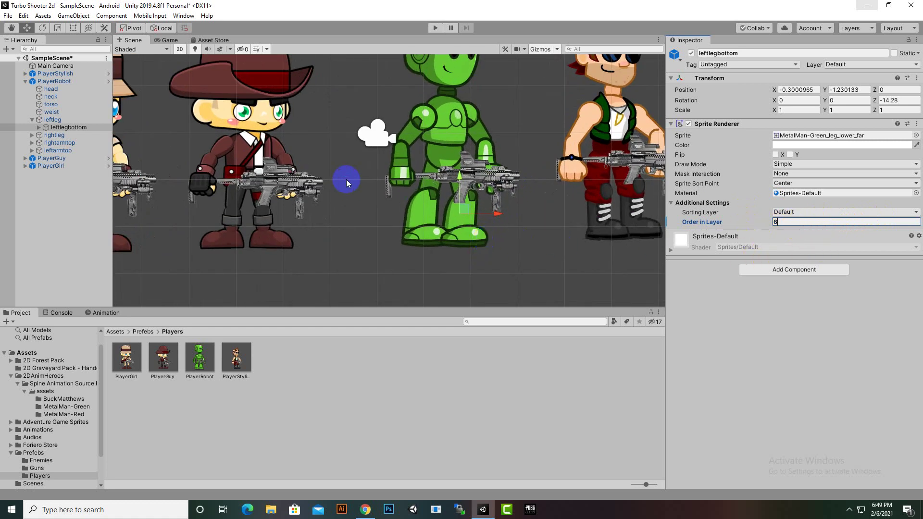
key(ctrl+s)
Open the PlayerRobot prefab for editing, set its leftlegbottom part's Order in Layer to 6, and return to the scene.
click(58, 83)
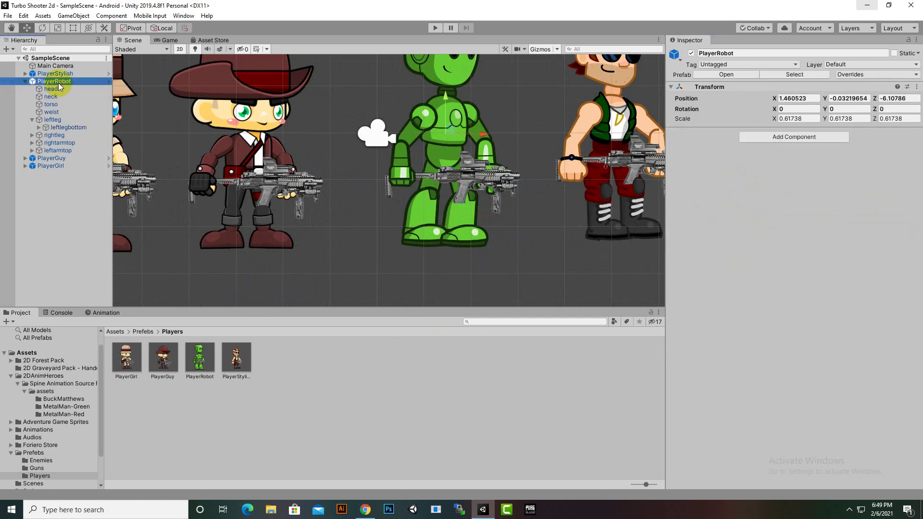
click(745, 75)
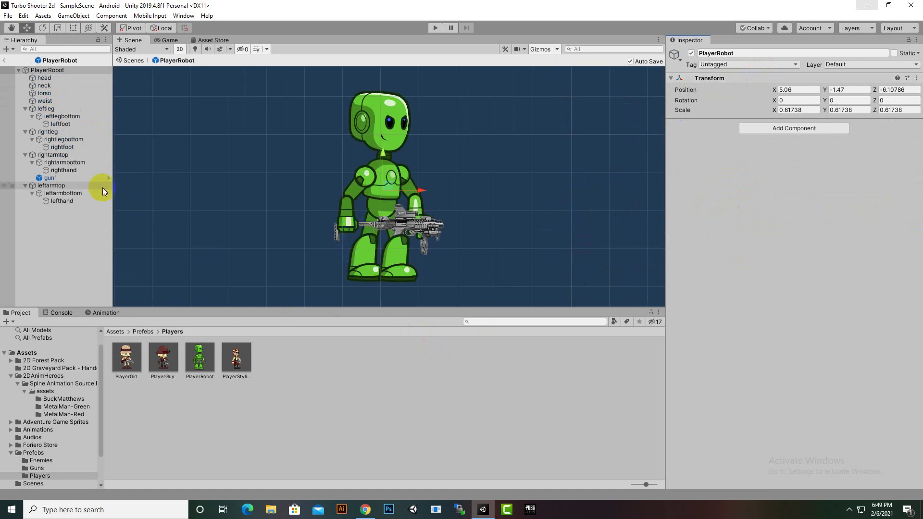
click(397, 254)
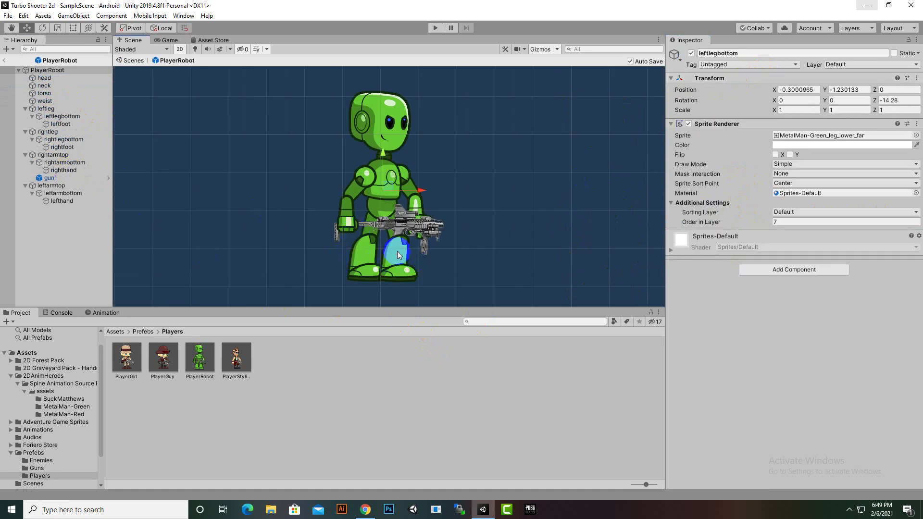
click(791, 223)
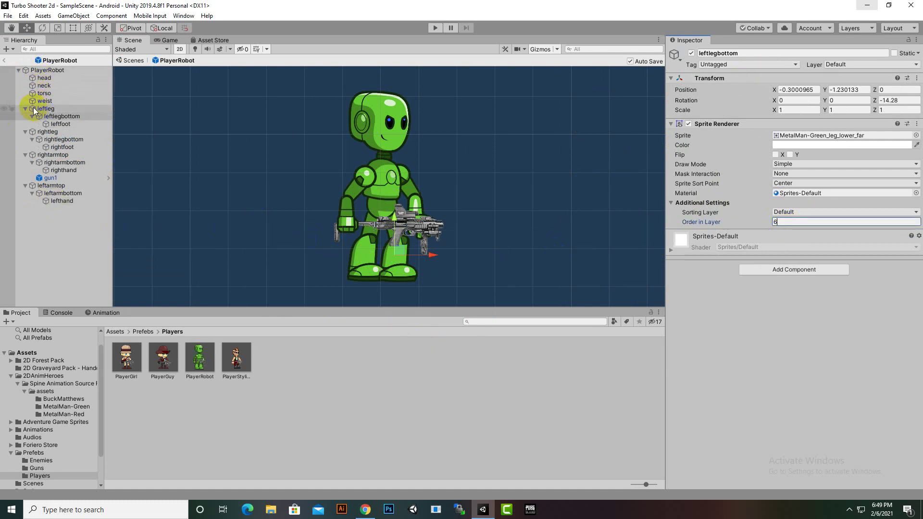
click(5, 60)
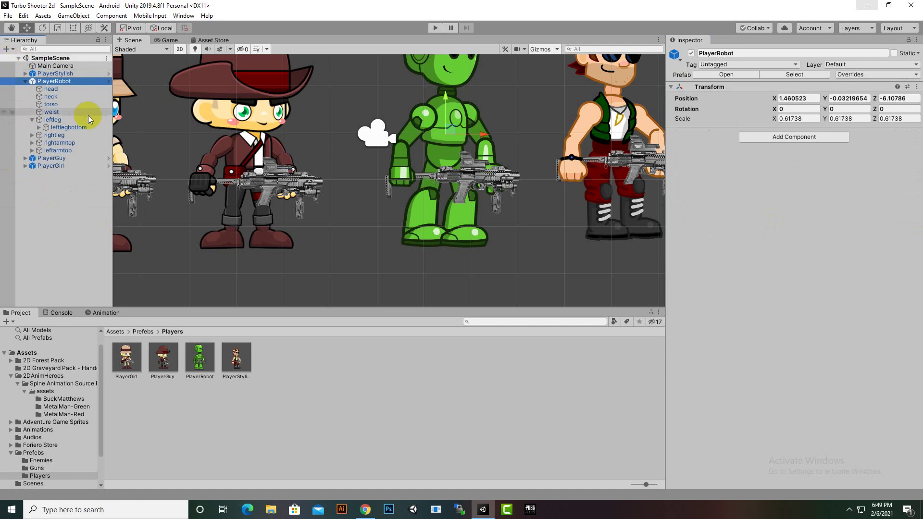
Delete all four player characters from the scene, leaving only the Main Camera.
click(26, 81)
scroll(428, 198, down, 6)
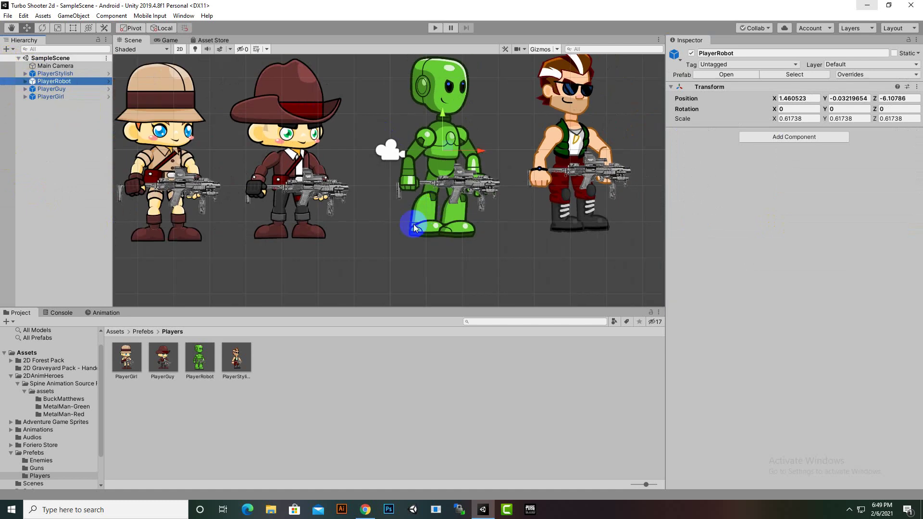
middle_drag(414, 224, 487, 246)
click(60, 97)
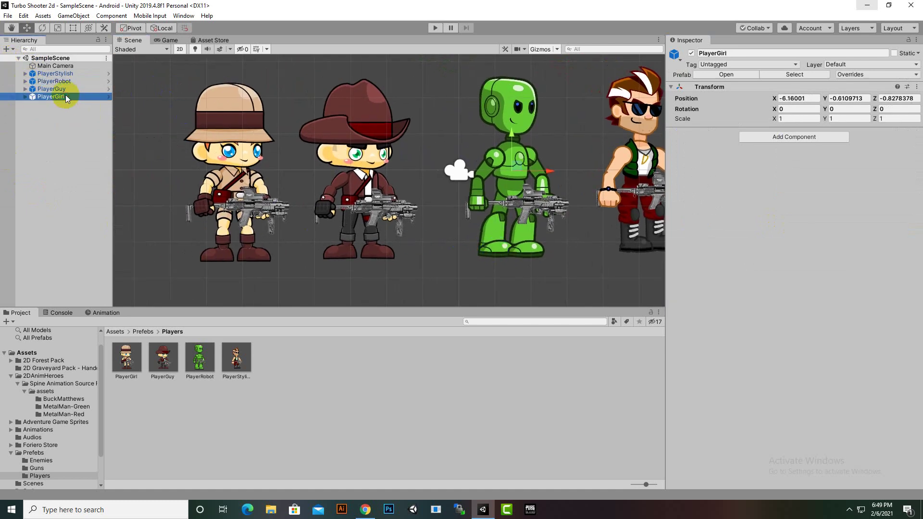
shift+click(65, 77)
key(Delete)
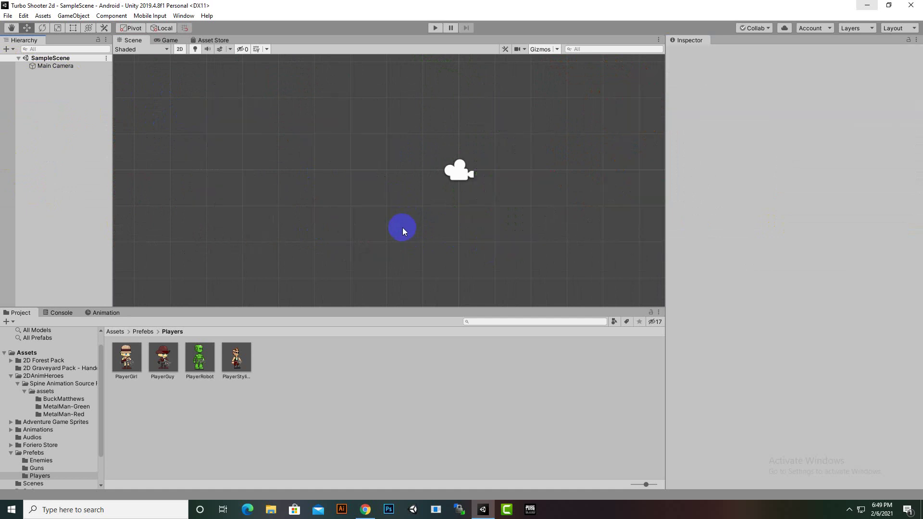
Open the 2D Graveyard Pack - Handcrafted Art assets folder and browse to its stone, tomb and tree sprites.
click(114, 333)
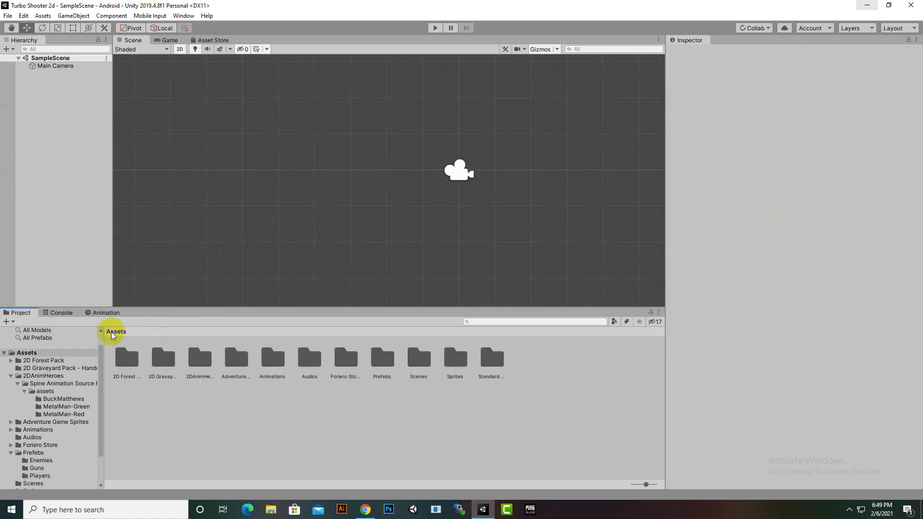
click(156, 363)
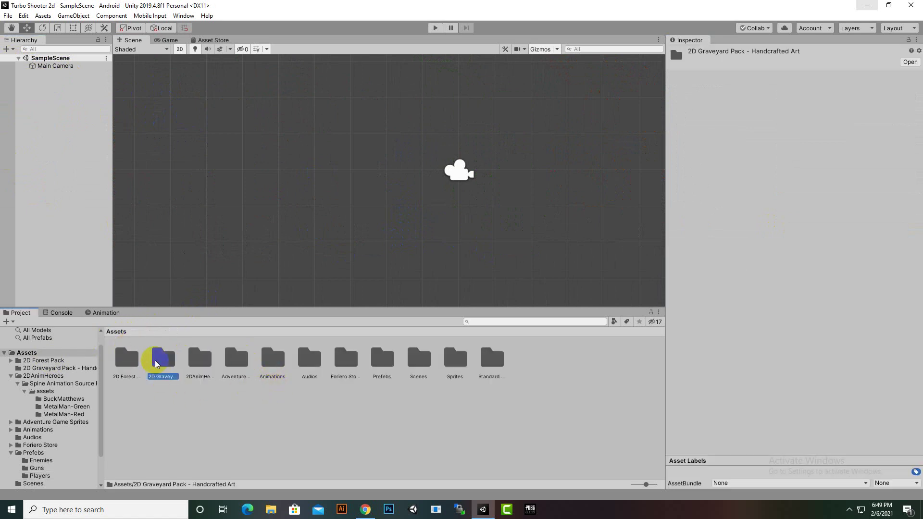
double_click(156, 363)
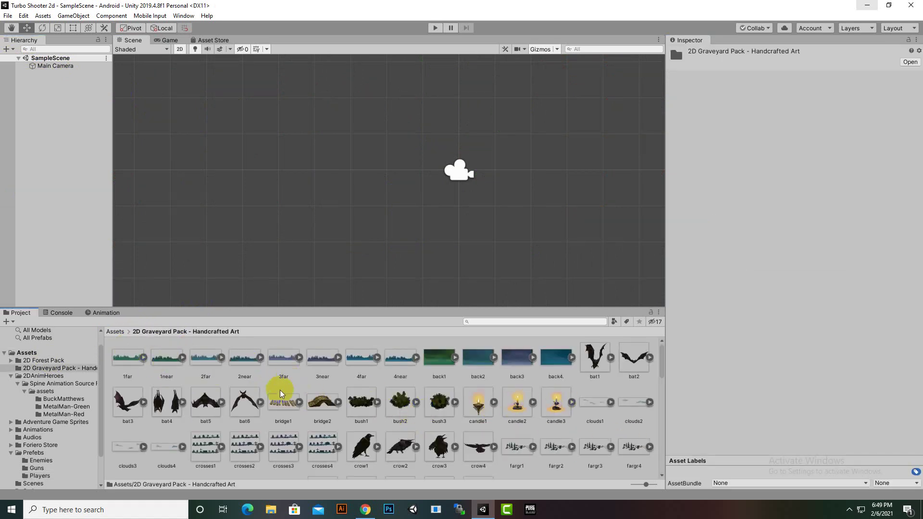
scroll(304, 399, down, 10)
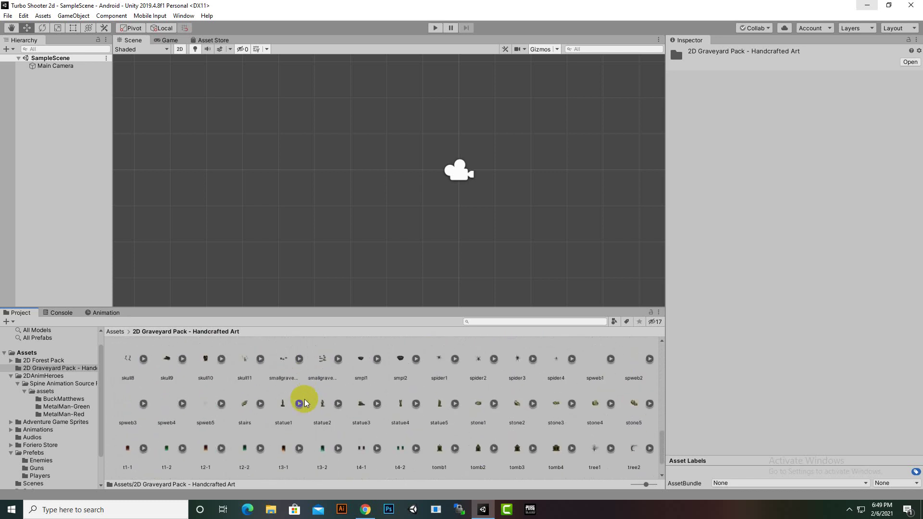
scroll(304, 403, down, 2)
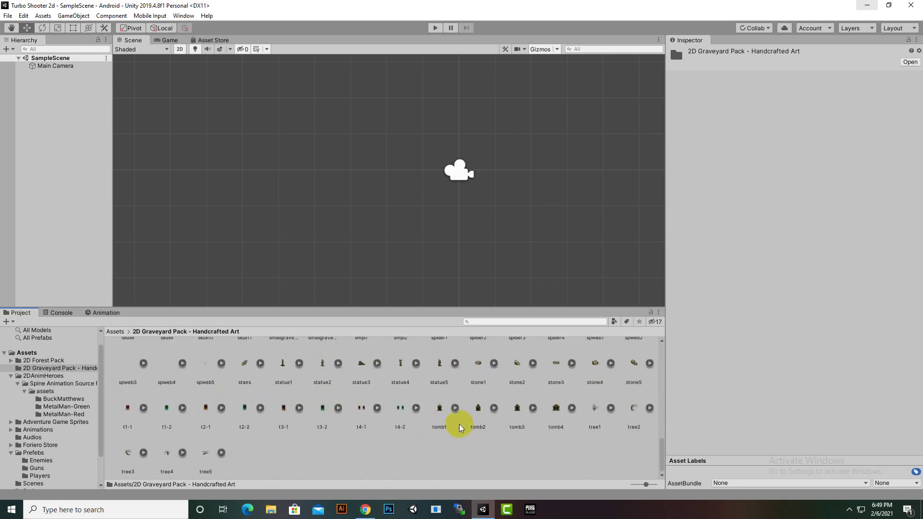
Place the tomb2 sprite near the camera and the stone1 sprite beside it in the scene.
drag(472, 417, 405, 129)
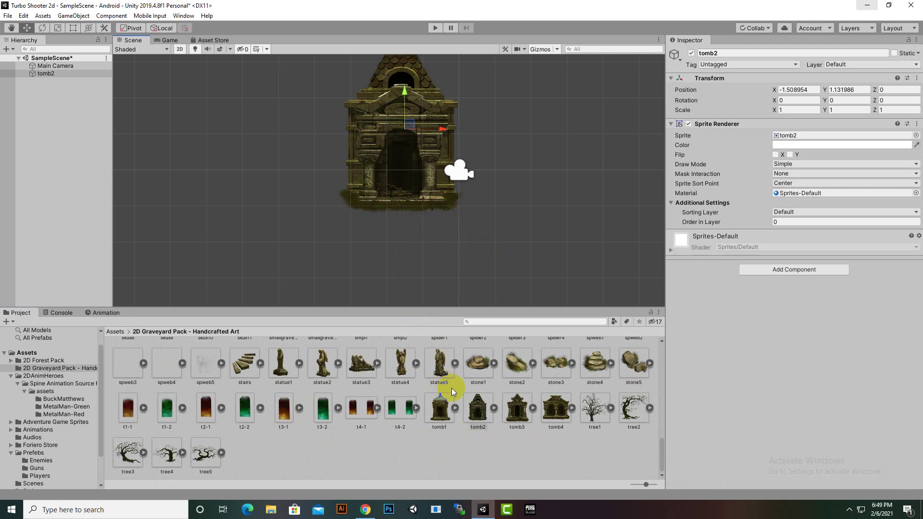
drag(479, 370, 523, 176)
scroll(493, 252, down, 5)
middle_drag(504, 258, 414, 259)
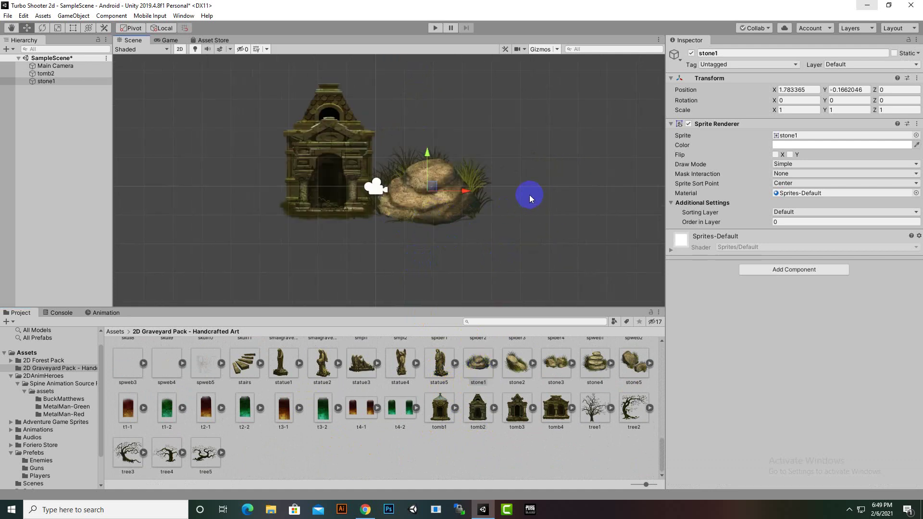
Delete the stone1 and tomb2 sprites from the scene.
key(Delete)
click(351, 171)
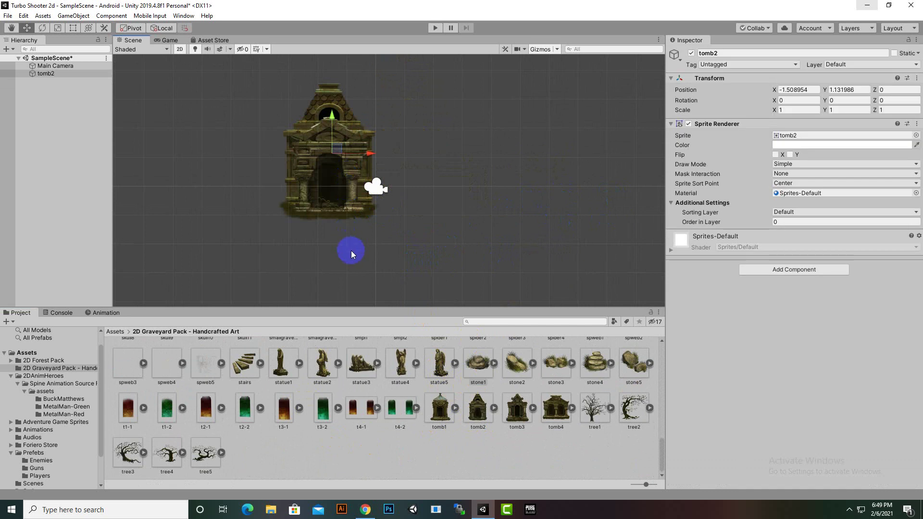
key(Delete)
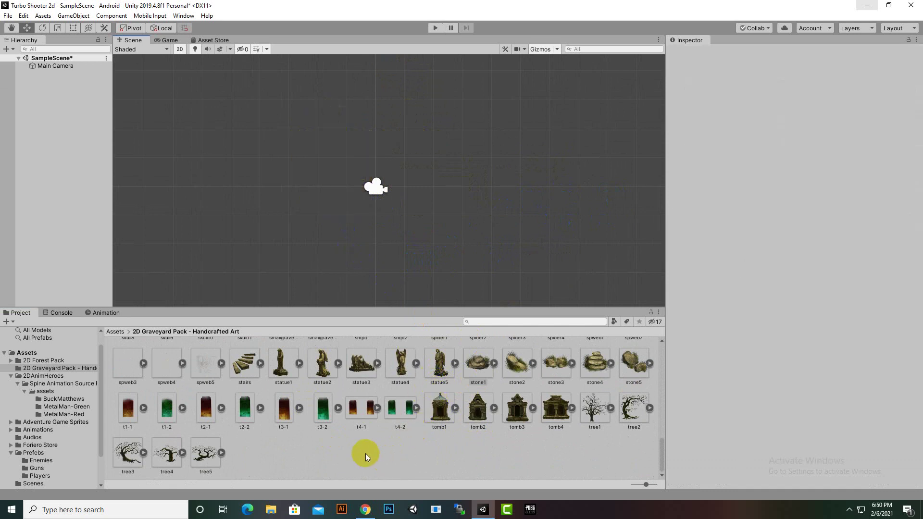
Look through the graveyard pack's background and bat sprites and bring the whole camera frame into view.
scroll(375, 444, up, 10)
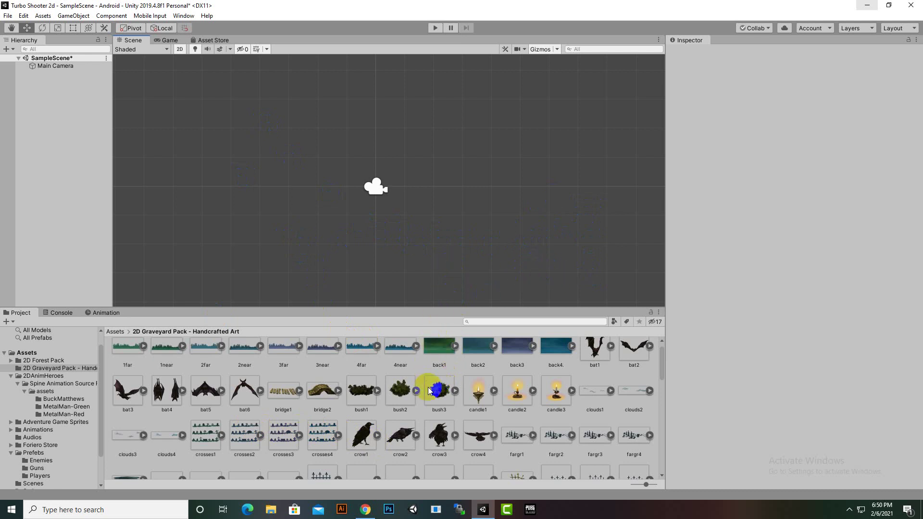
scroll(378, 214, down, 3)
middle_drag(379, 215, 400, 209)
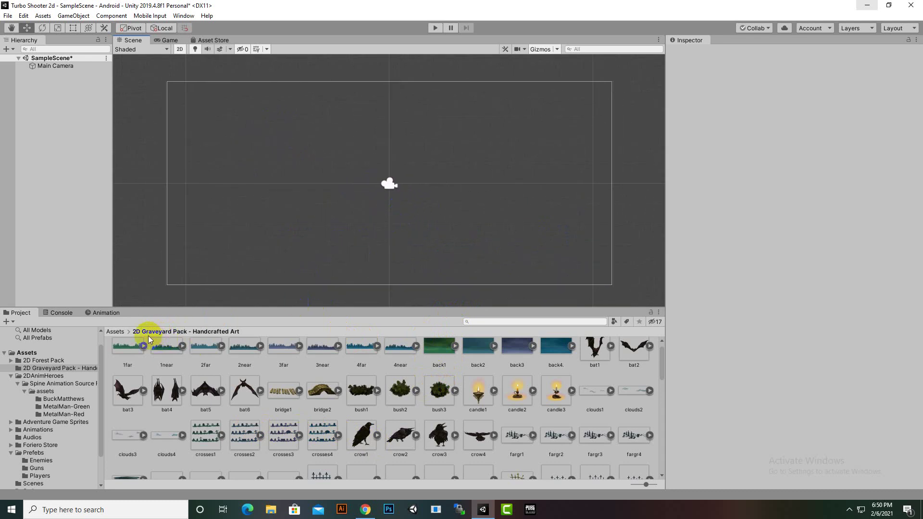
Look over the graveyard pack's first sprites, the top-level Assets folders and the contents of Adventure Game Sprites.
scroll(361, 423, up, 1)
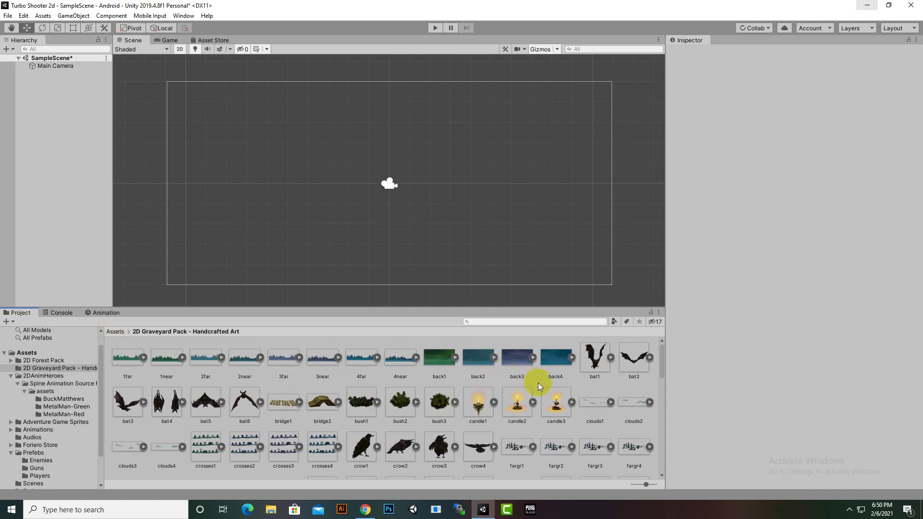
click(155, 405)
click(115, 332)
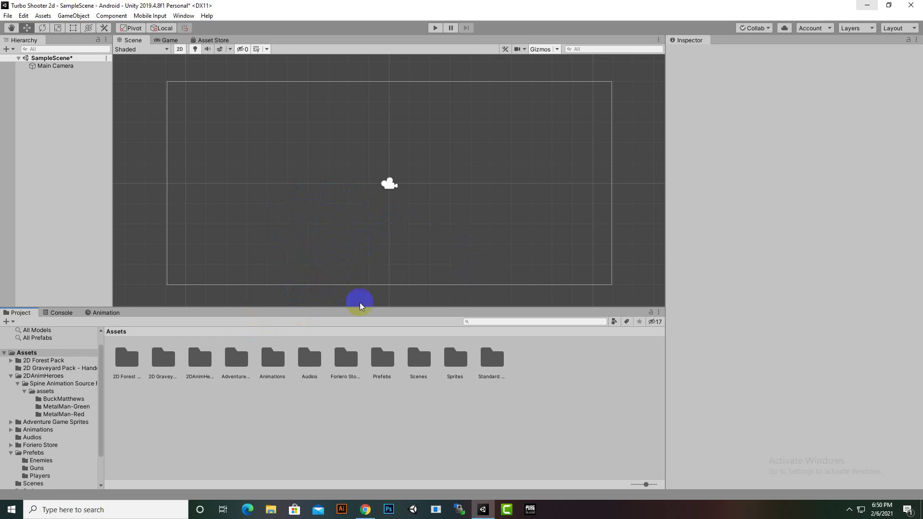
click(201, 357)
click(116, 331)
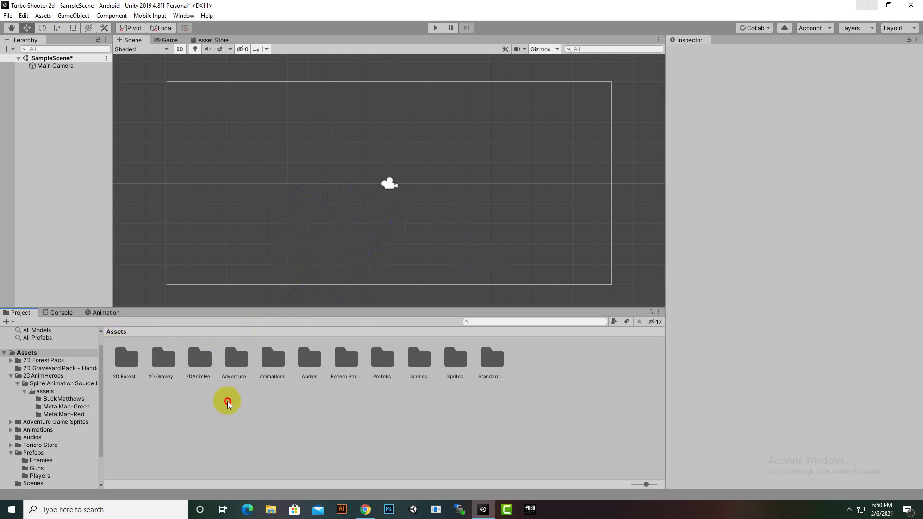
double_click(243, 365)
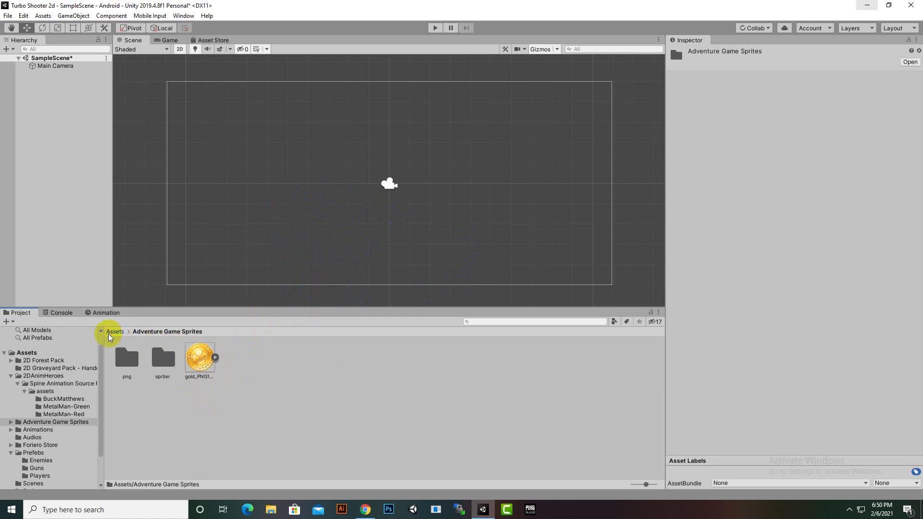
click(114, 331)
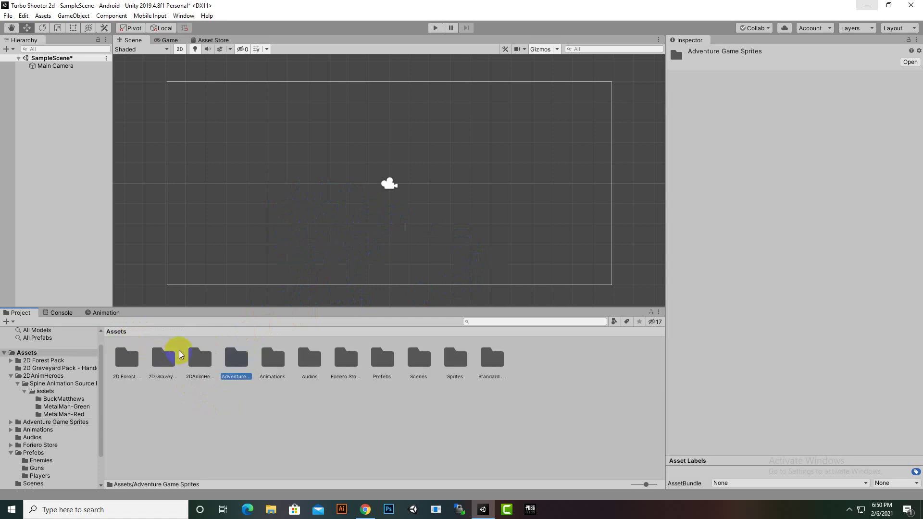
Create a new scene named Scene1 in the Scenes folder and open it.
click(8, 16)
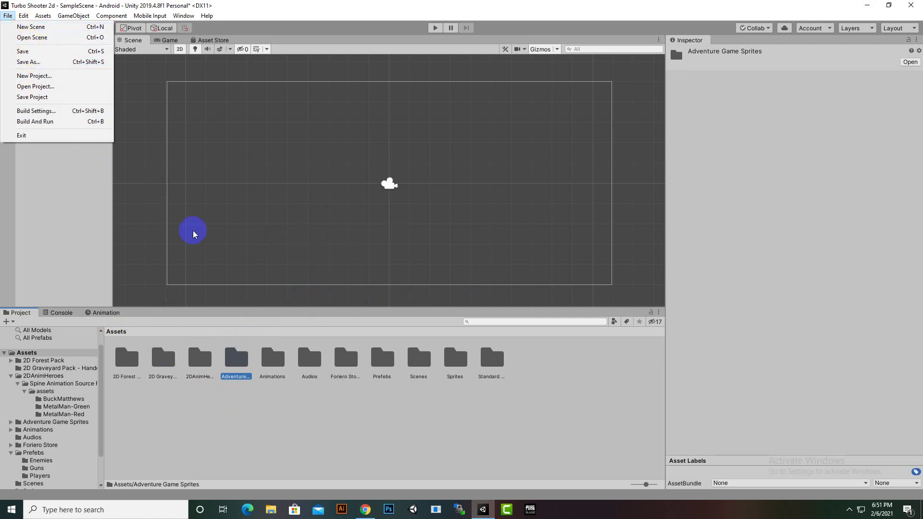
double_click(418, 367)
right_click(249, 386)
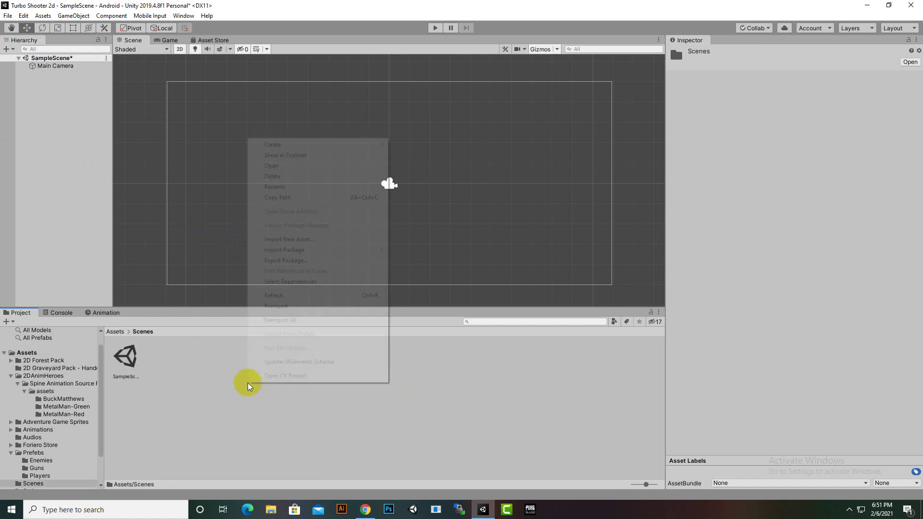
mouse_move(380, 144)
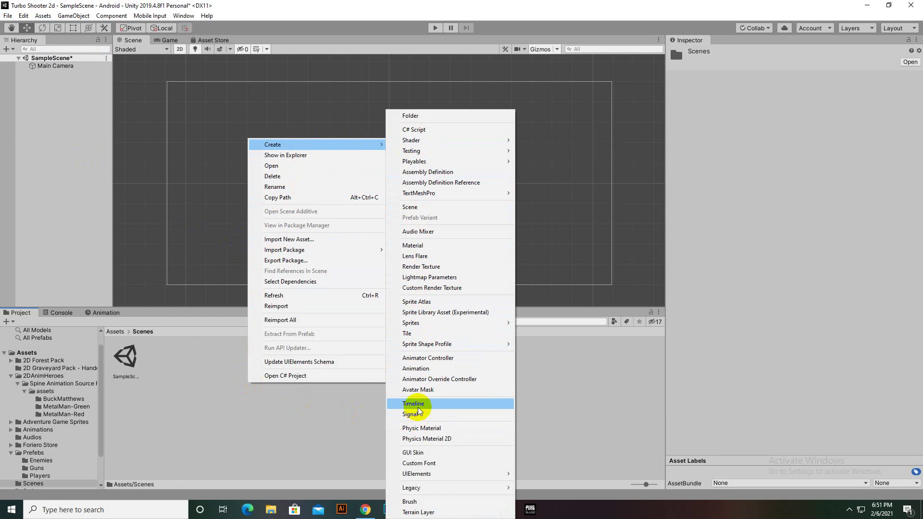
click(420, 208)
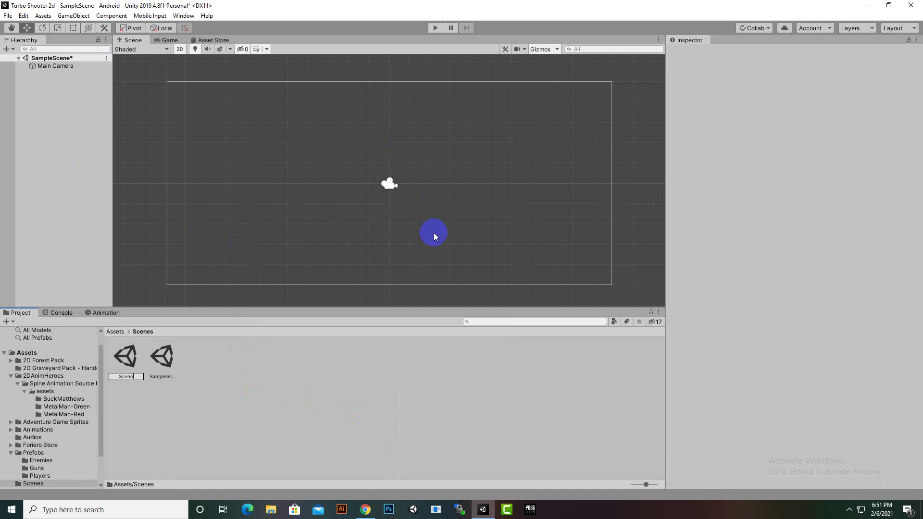
key(Return)
key(Return)
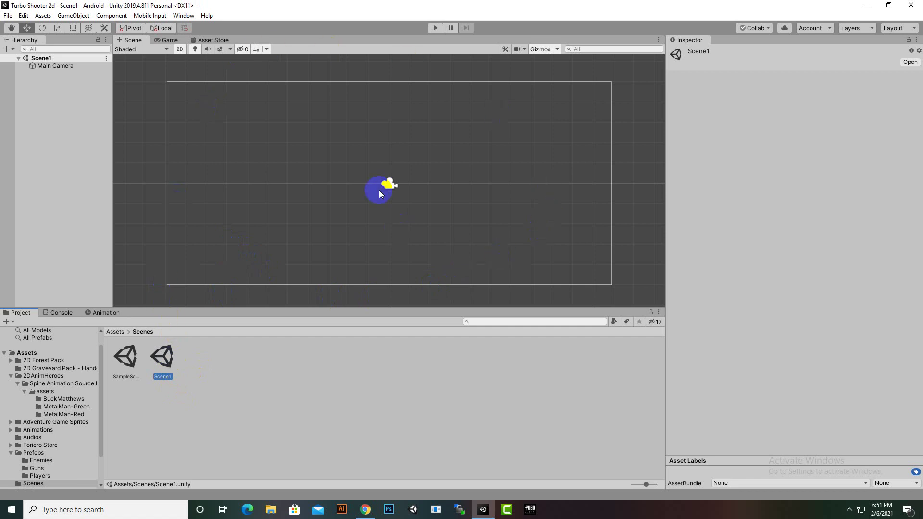
Check the Main Camera's settings and its frame in the new scene.
click(65, 68)
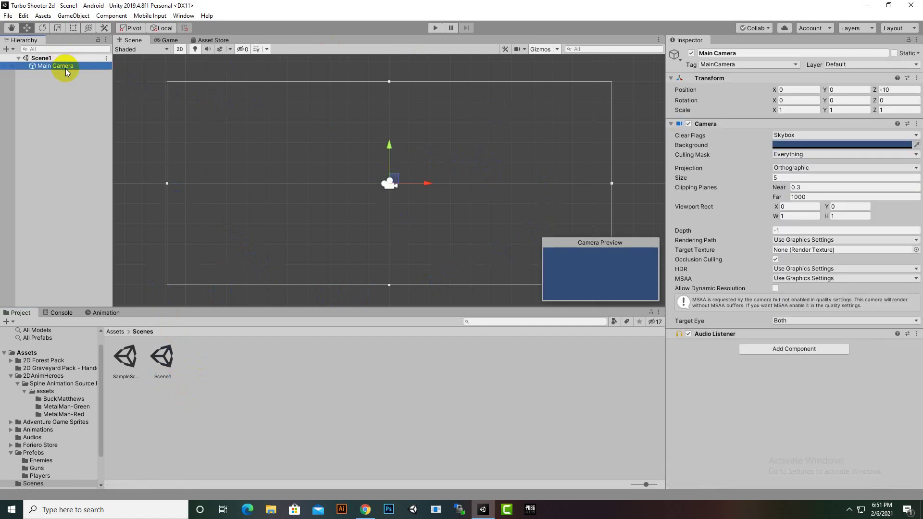
click(43, 99)
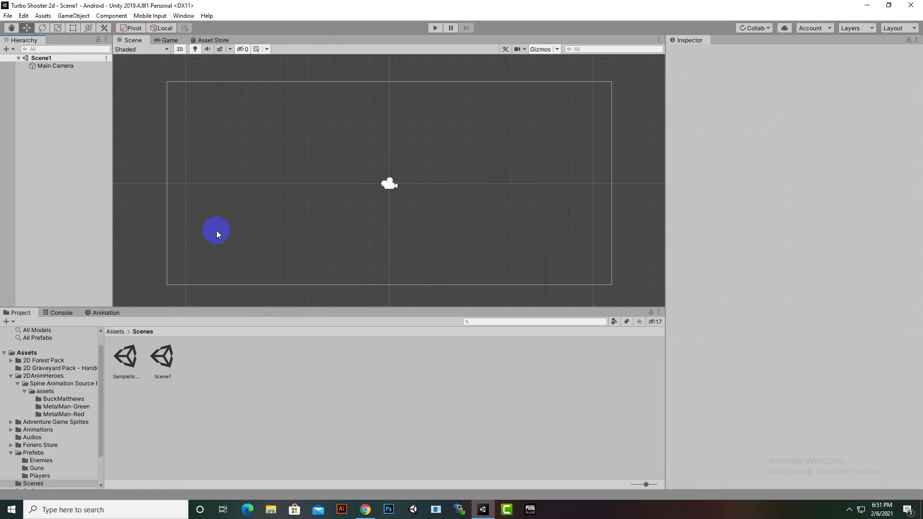
scroll(530, 242, down, 1)
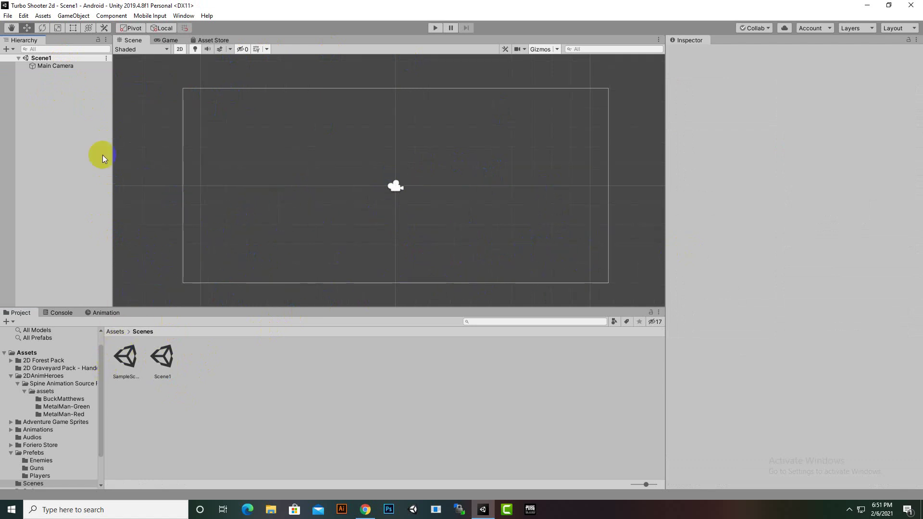
scroll(210, 241, down, 6)
scroll(259, 272, up, 3)
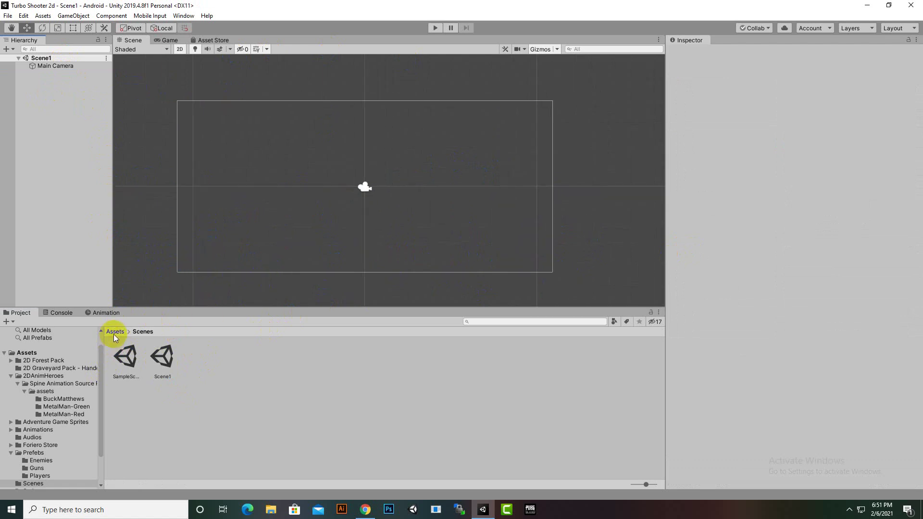
Open the 2D Graveyard Pack folder and preview the four background sprites back1 to back4.
click(115, 333)
double_click(163, 358)
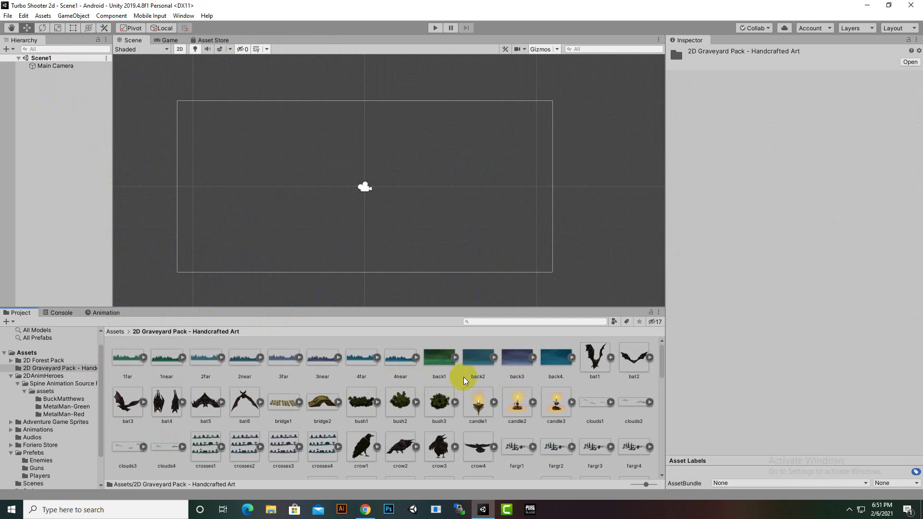
click(429, 359)
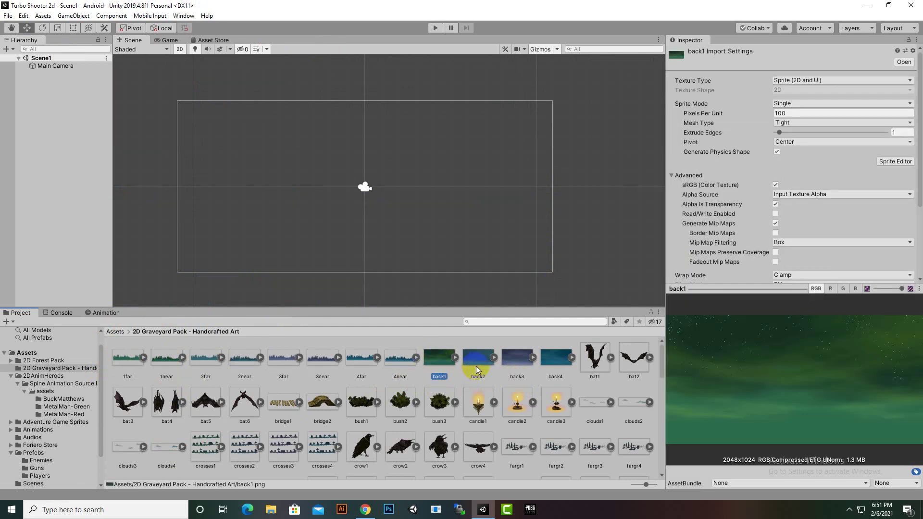
click(476, 366)
click(519, 366)
click(556, 366)
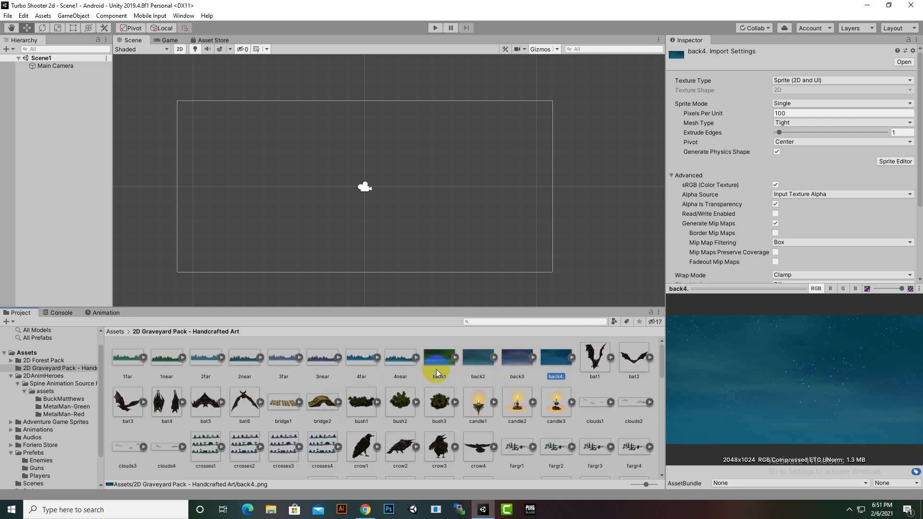
Place the back1 sprite in the scene behind the camera frame and lower it to about Y -1.15.
drag(436, 373, 249, 163)
scroll(251, 173, down, 3)
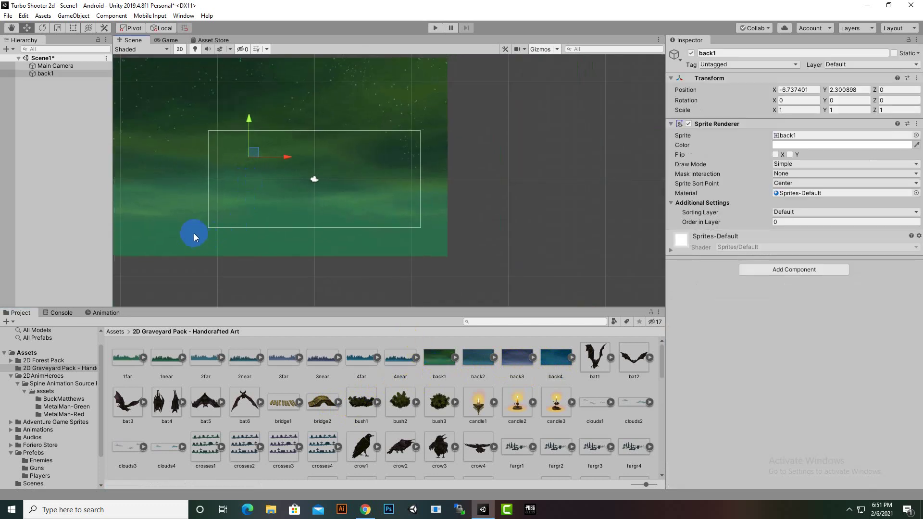
scroll(206, 224, down, 2)
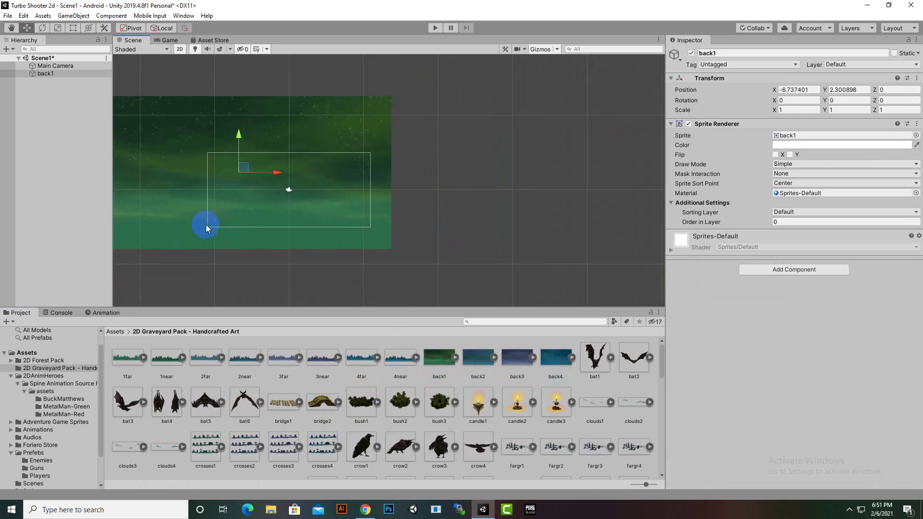
middle_drag(205, 225, 271, 229)
scroll(341, 208, up, 2)
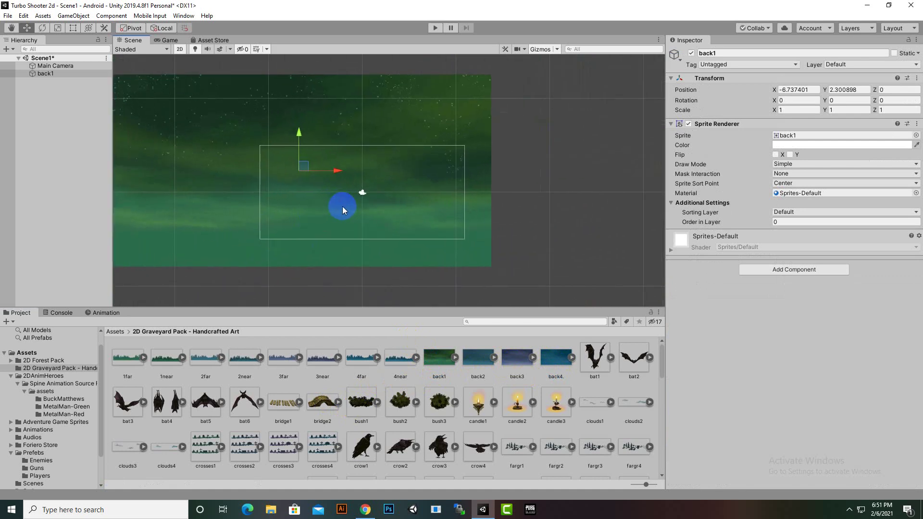
drag(302, 138, 303, 155)
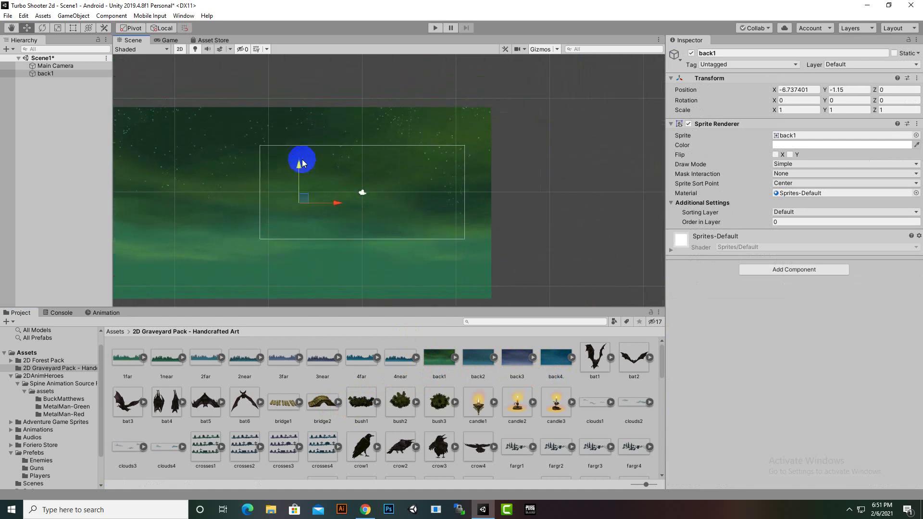
Preview the back1 background in the Game view and recentre it on the camera at about X -0.65, Y -0.38.
click(169, 40)
click(387, 214)
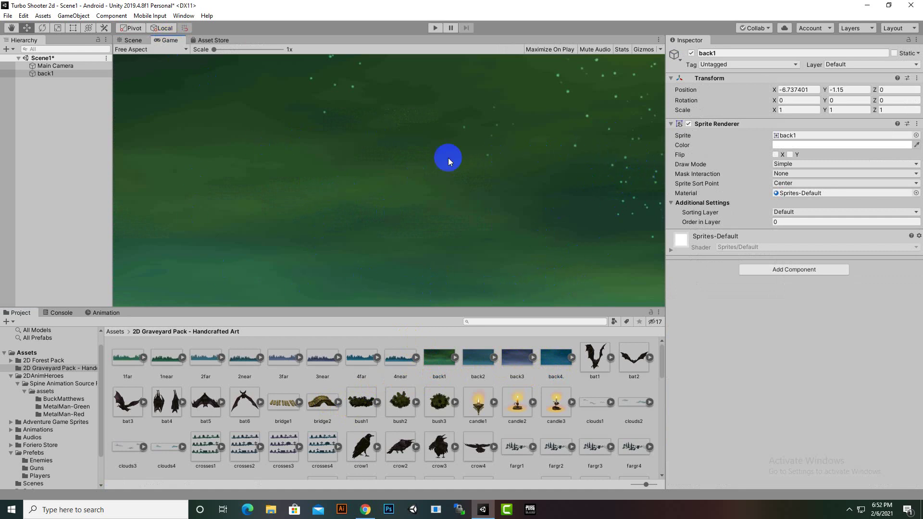
click(132, 40)
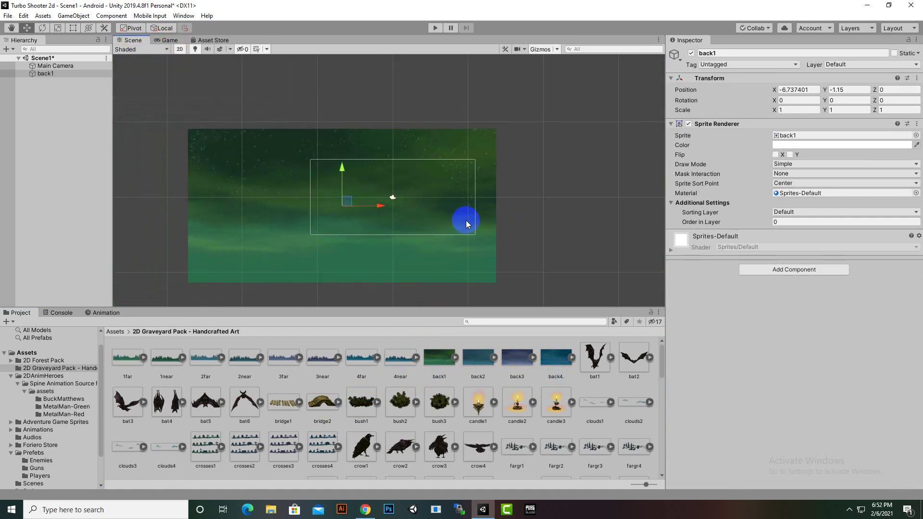
drag(377, 205, 425, 211)
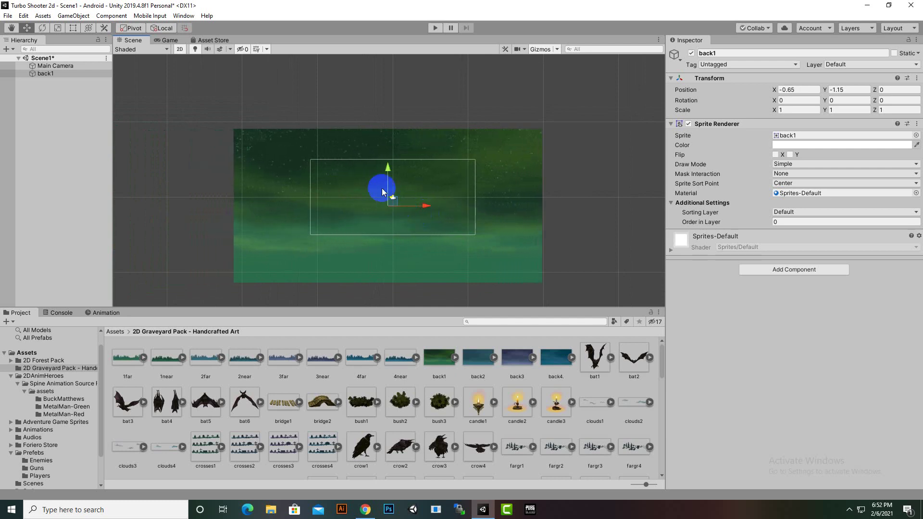
mouse_move(388, 172)
mouse_down()
mouse_move(390, 164)
mouse_move(391, 183)
mouse_move(387, 164)
mouse_up()
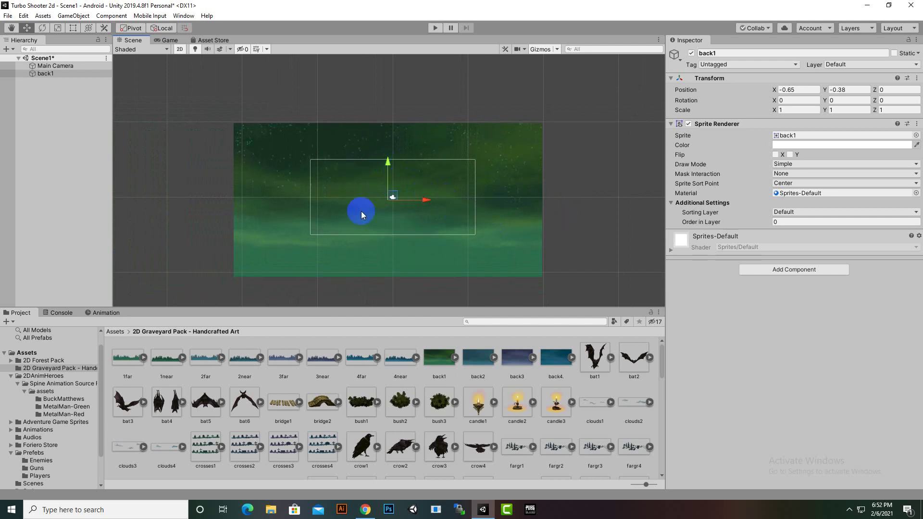
Set the back1 sprite's Order in Layer to -3, keeping it on the Default sorting layer.
scroll(269, 198, down, 2)
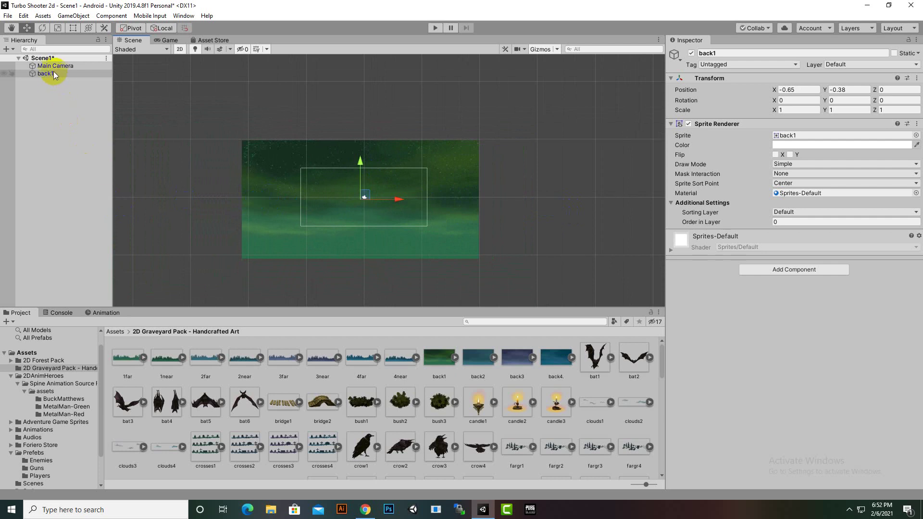
click(340, 199)
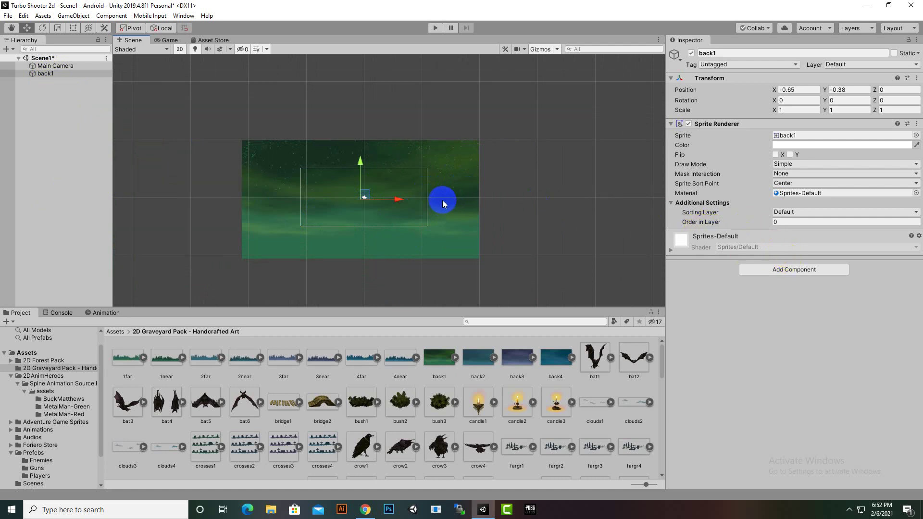
click(823, 212)
click(785, 223)
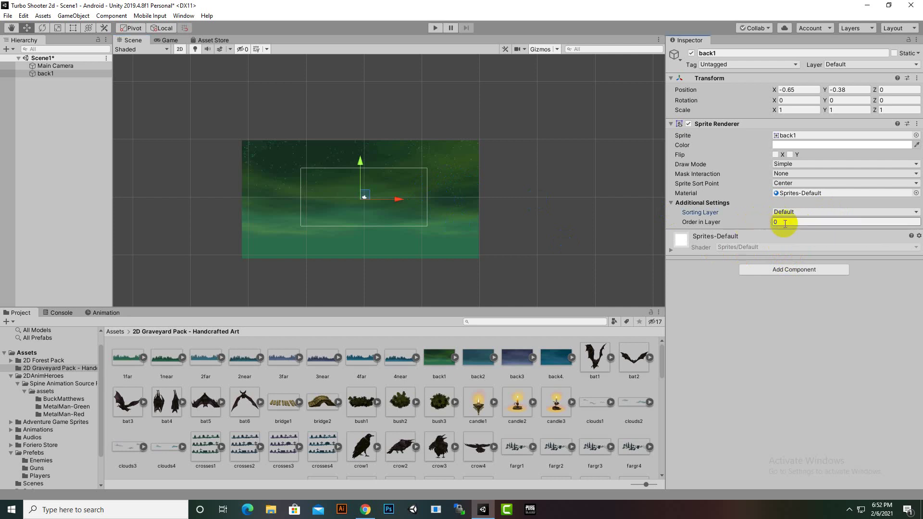
click(774, 222)
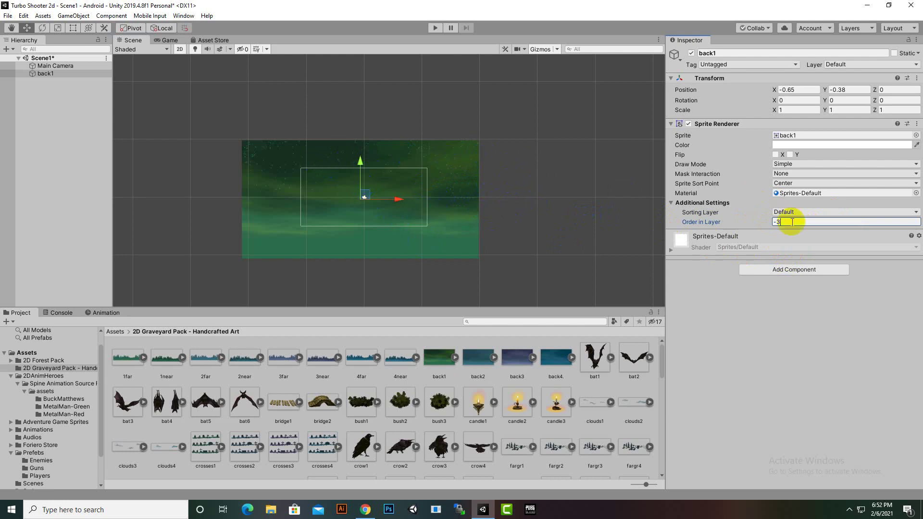
Create an empty object named background and make the back1 sprite its child.
right_click(48, 73)
right_click(32, 93)
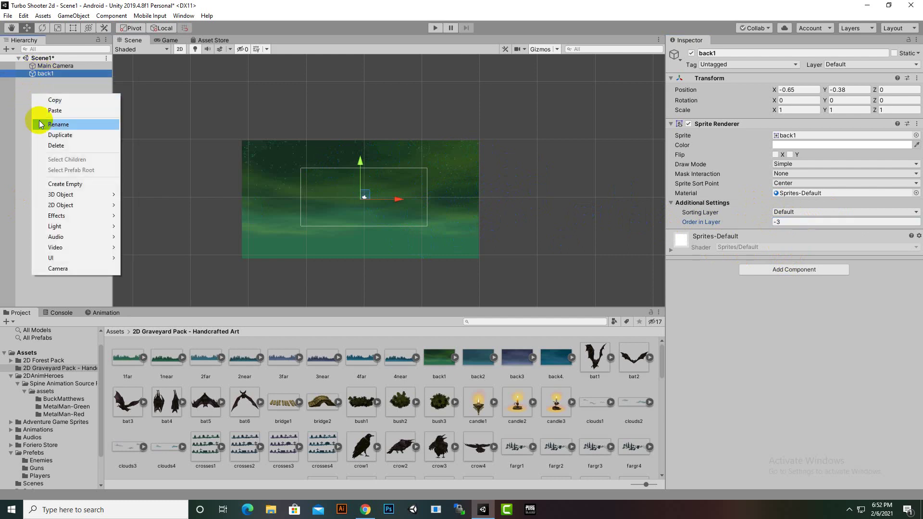
click(57, 183)
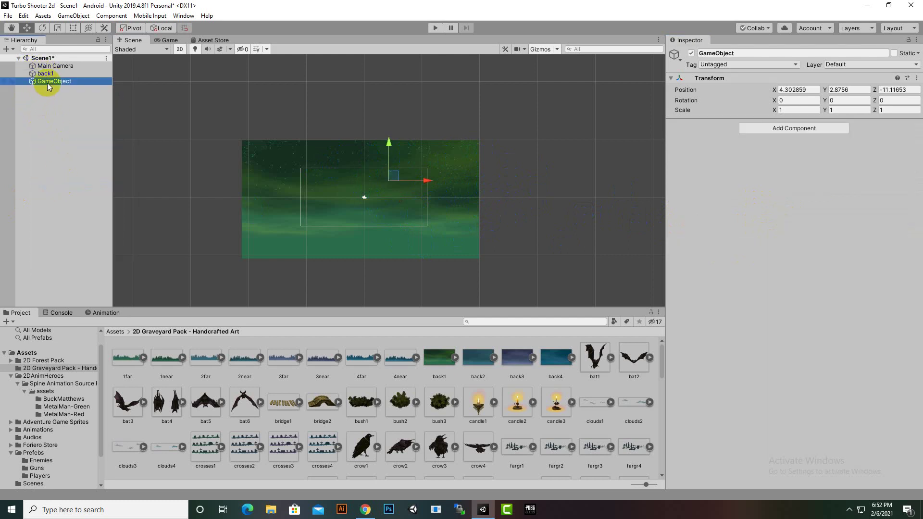
right_click(47, 83)
click(53, 114)
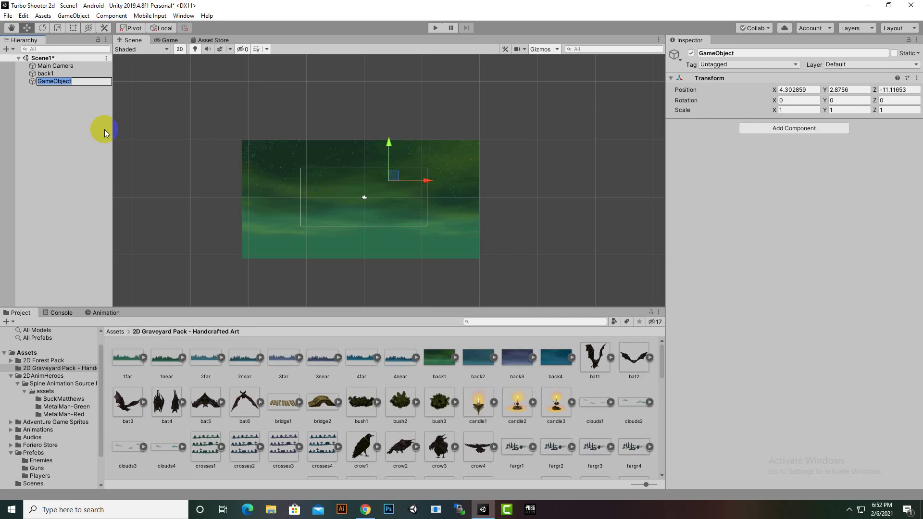
text(background)
key(Return)
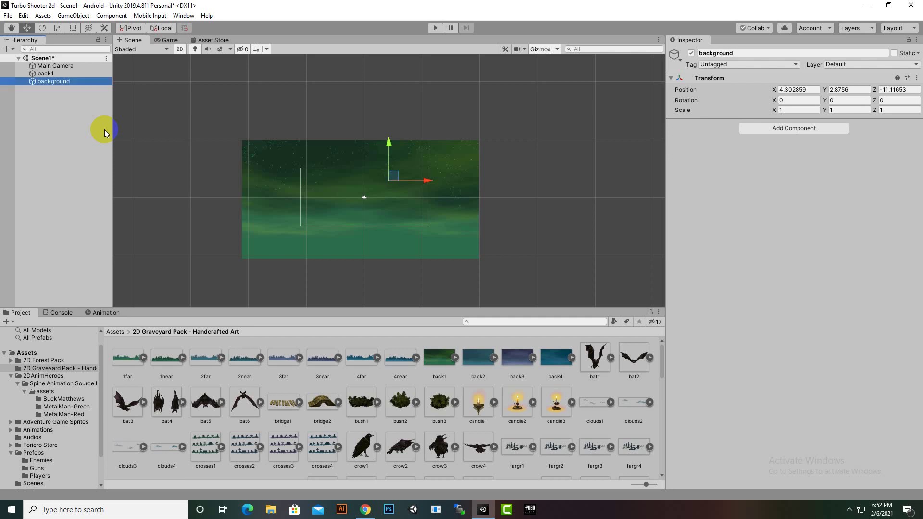
drag(45, 74, 54, 81)
scroll(399, 231, down, 1)
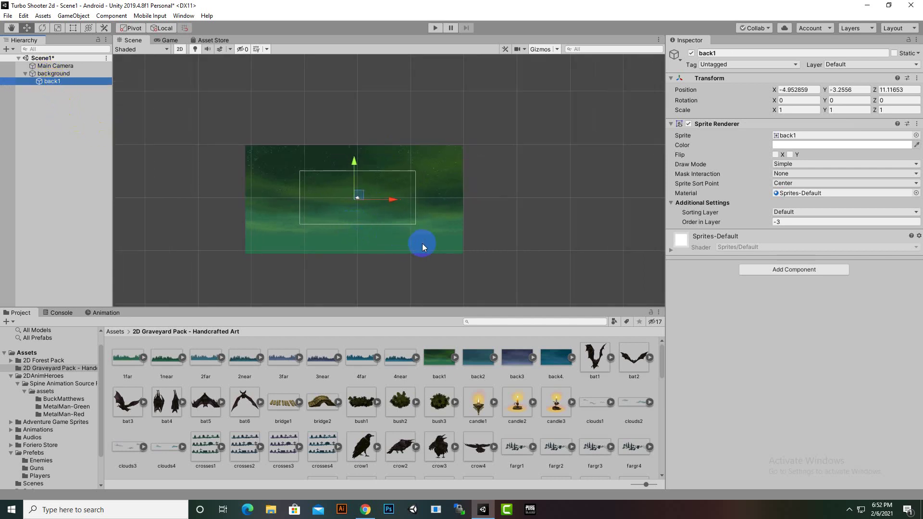
Move the back1 sprite to about X -12.37, Y -3.38 so it extends past the camera frame's left side.
scroll(422, 243, up, 1)
scroll(377, 213, up, 2)
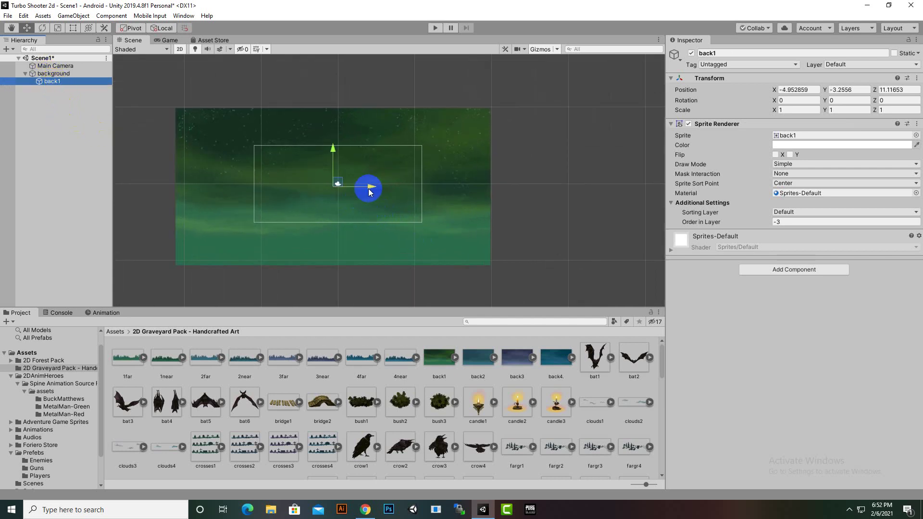
drag(371, 192, 315, 188)
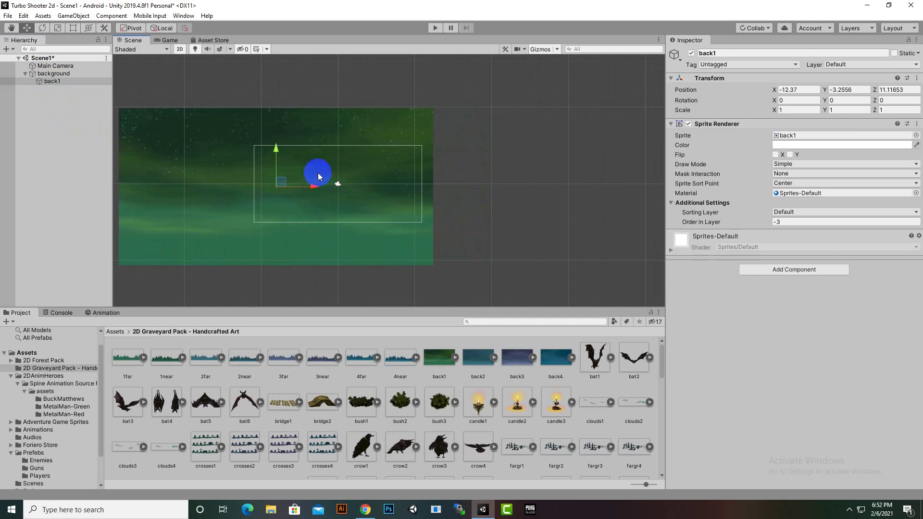
drag(276, 149, 276, 150)
Duplicate the back1 sprite and place the copy end to end on its right at about X 28.21.
scroll(455, 229, down, 2)
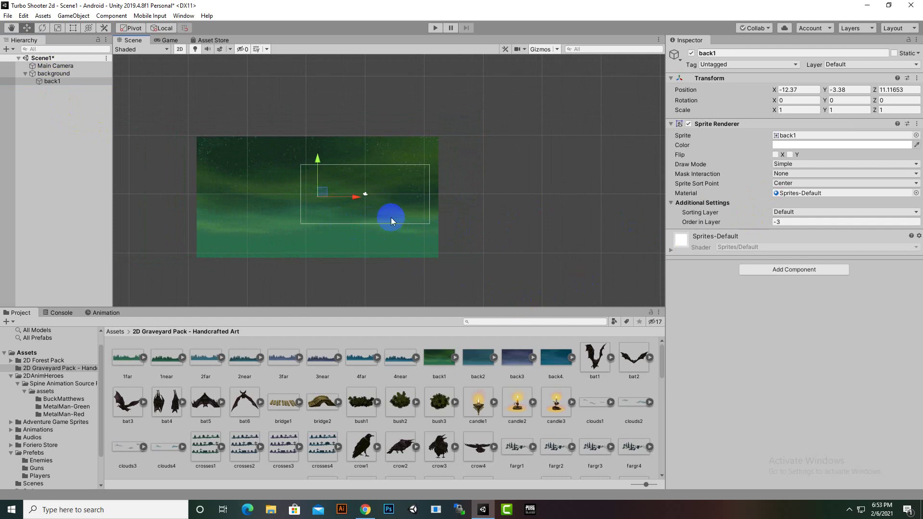
key(ctrl+d)
drag(355, 196, 596, 215)
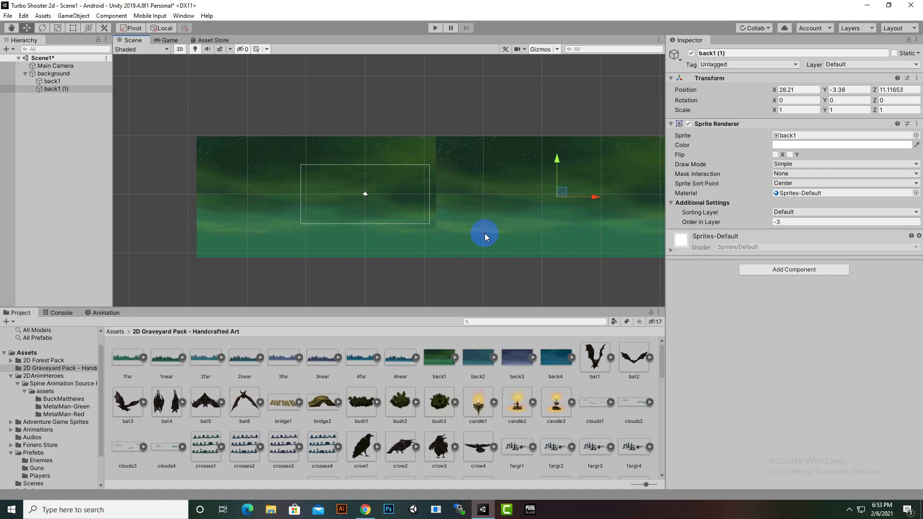
Duplicate both back1 tiles together and place the pair at the right end of the strip, making four tiles.
scroll(485, 234, down, 2)
middle_drag(470, 262, 367, 257)
click(52, 81)
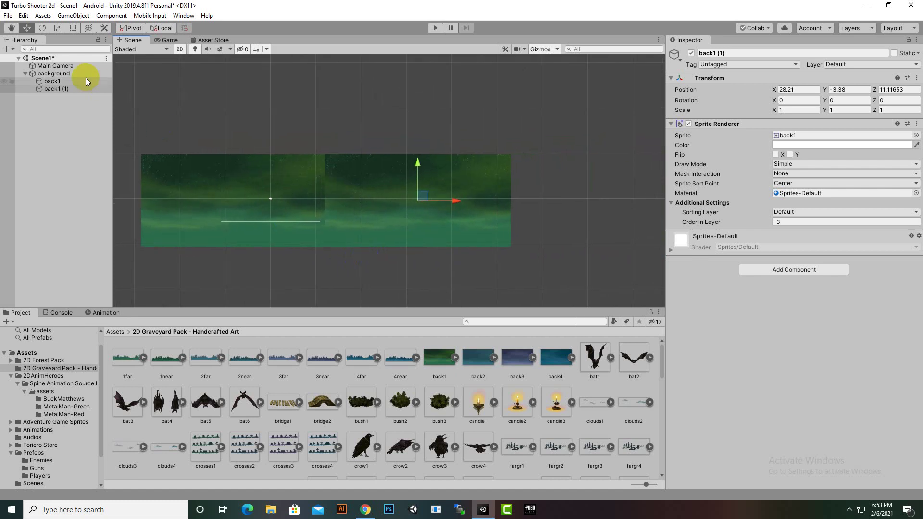
shift+click(56, 89)
key(ctrl+d)
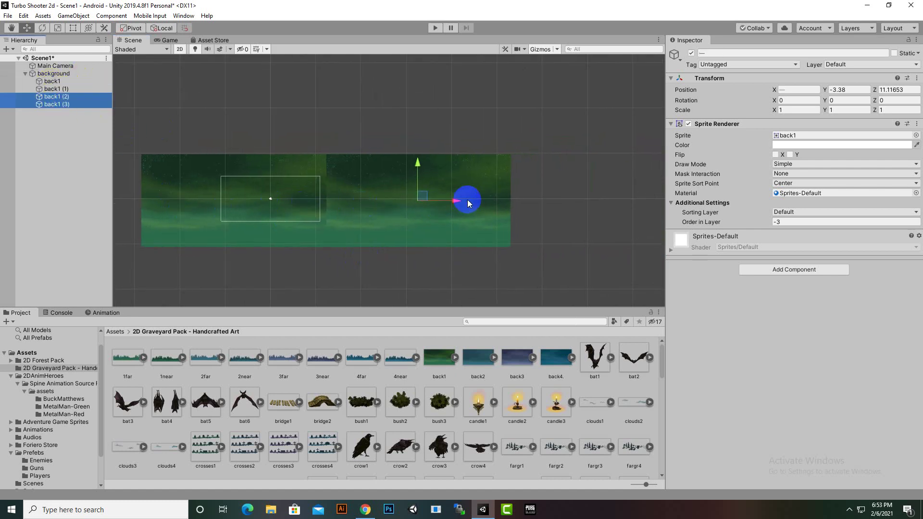
drag(457, 201, 820, 216)
Duplicate the last two back1 tiles and align the new pair with the strip's right end, making six tiles.
scroll(489, 234, down, 2)
scroll(489, 233, down, 3)
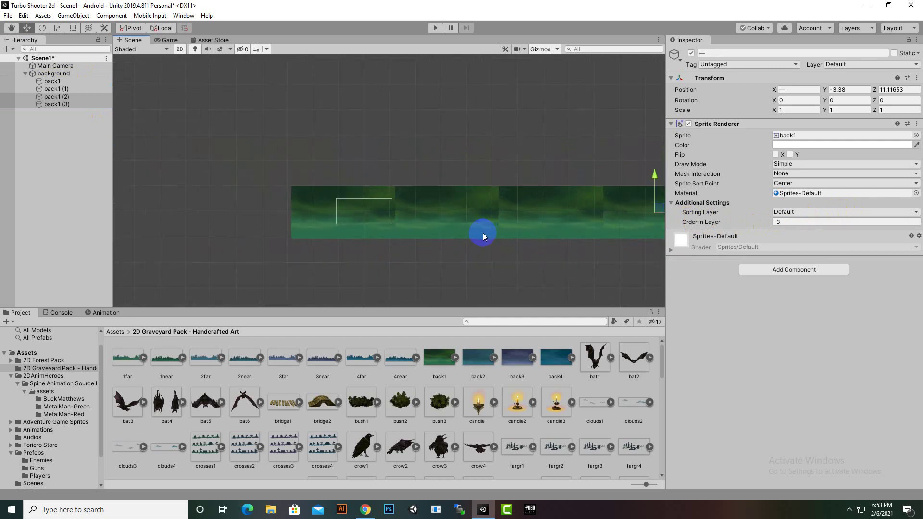
middle_drag(470, 252, 341, 248)
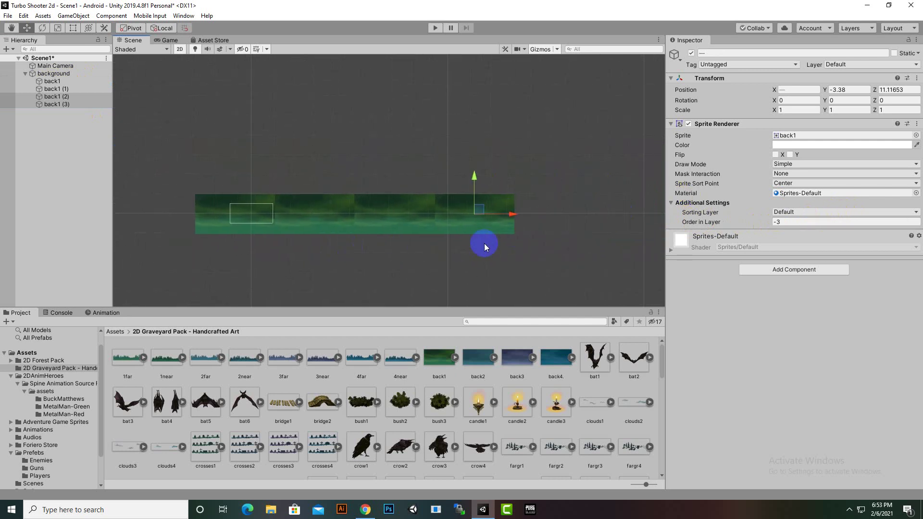
key(ctrl+d)
drag(519, 212, 854, 214)
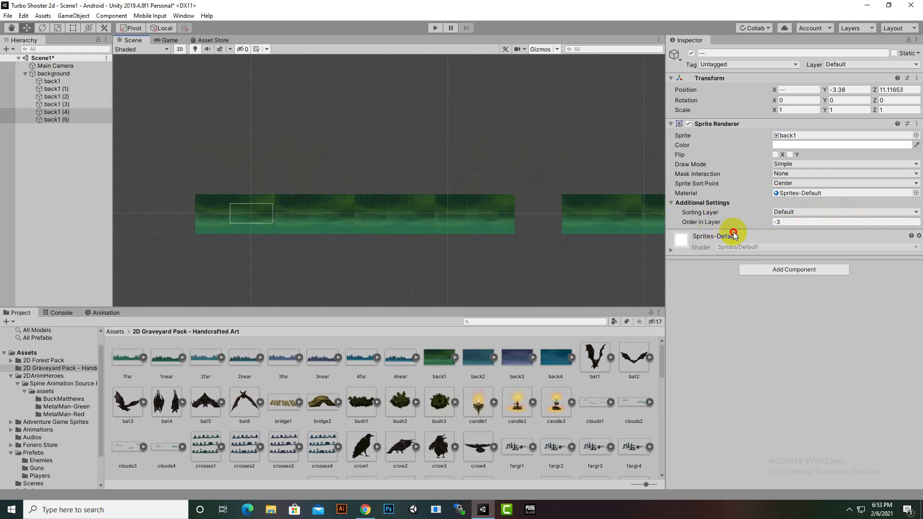
drag(688, 239, 673, 240)
Examine the six-tile background strip along its whole length, checking the joins and its extent around the camera frame.
scroll(478, 281, down, 2)
middle_drag(443, 287, 333, 262)
scroll(322, 241, up, 3)
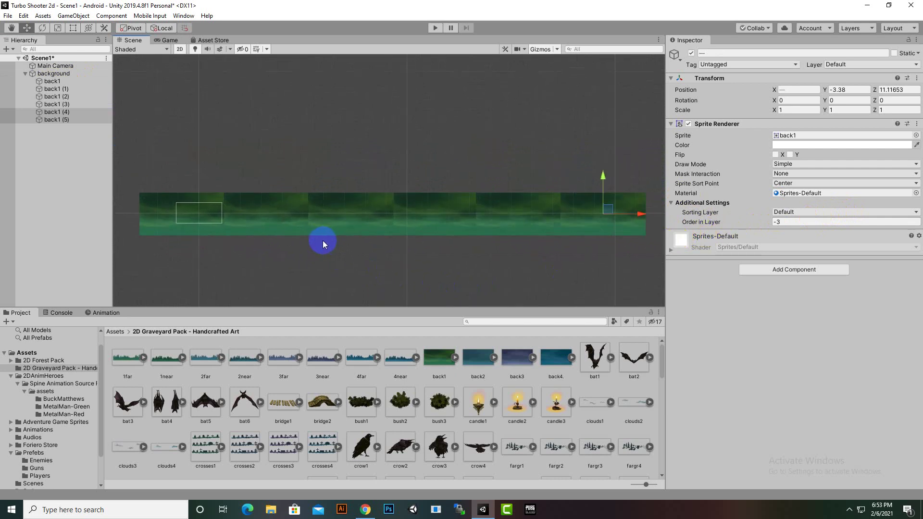
scroll(404, 269, up, 2)
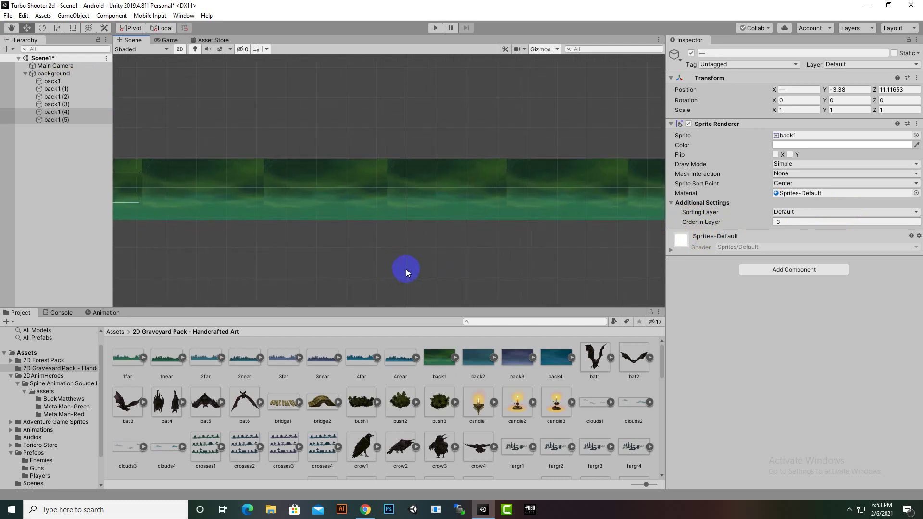
scroll(403, 269, down, 2)
middle_drag(403, 269, 210, 279)
scroll(350, 247, down, 6)
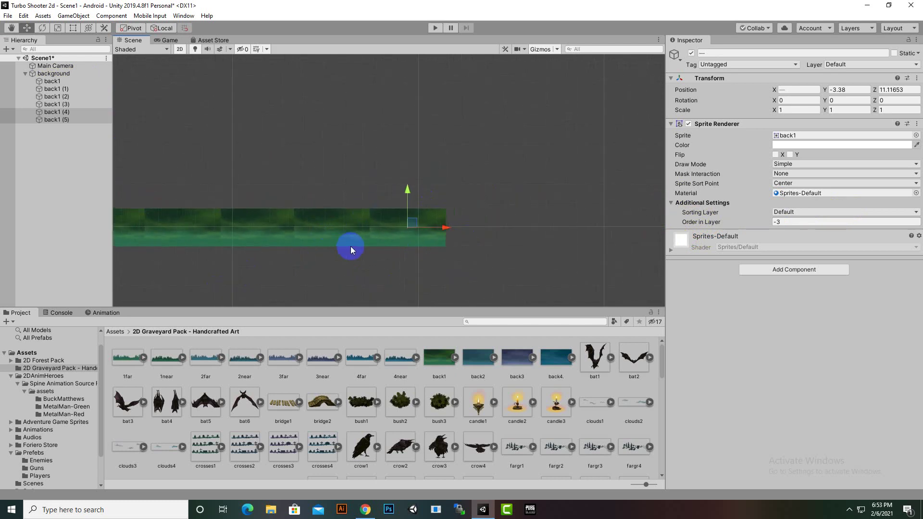
middle_drag(280, 271, 589, 248)
scroll(375, 236, down, 2)
middle_drag(375, 236, 303, 239)
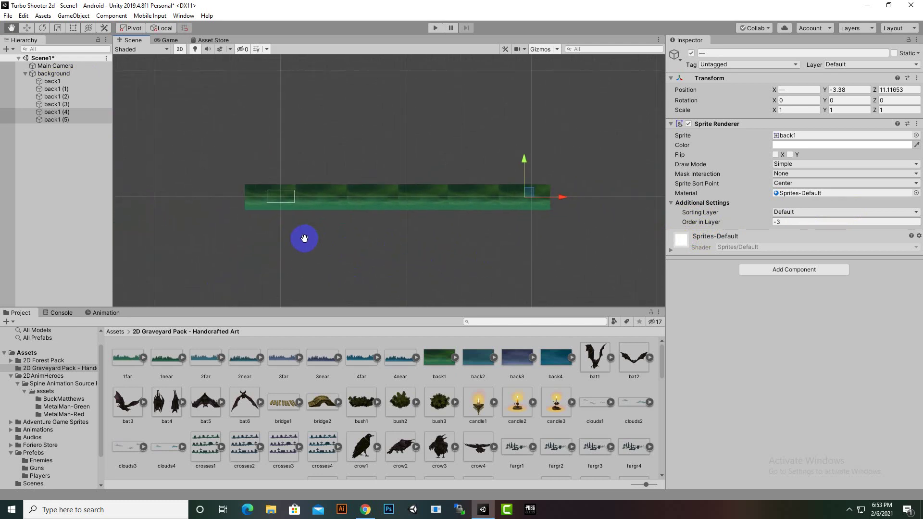
scroll(303, 230, up, 3)
scroll(323, 252, up, 5)
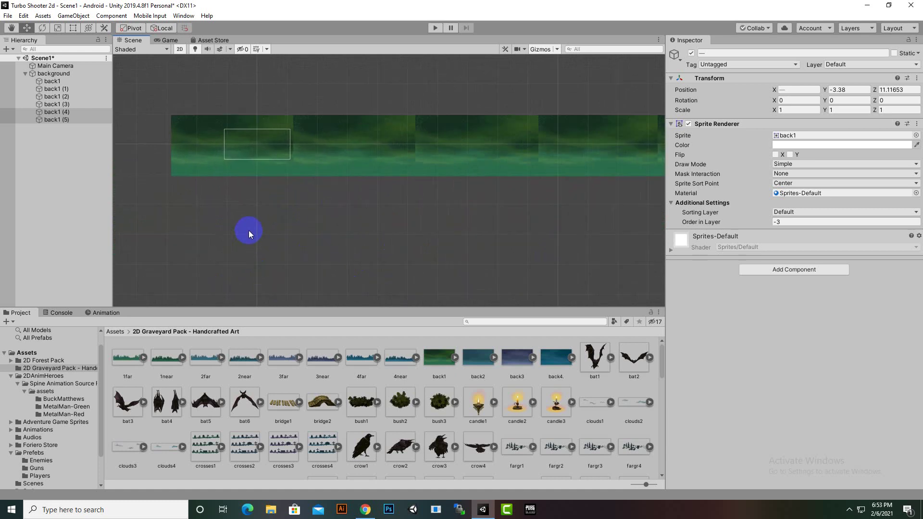
middle_drag(233, 194, 311, 248)
scroll(311, 250, up, 1)
Collapse the background group and create an empty top-level object named ground.
click(56, 149)
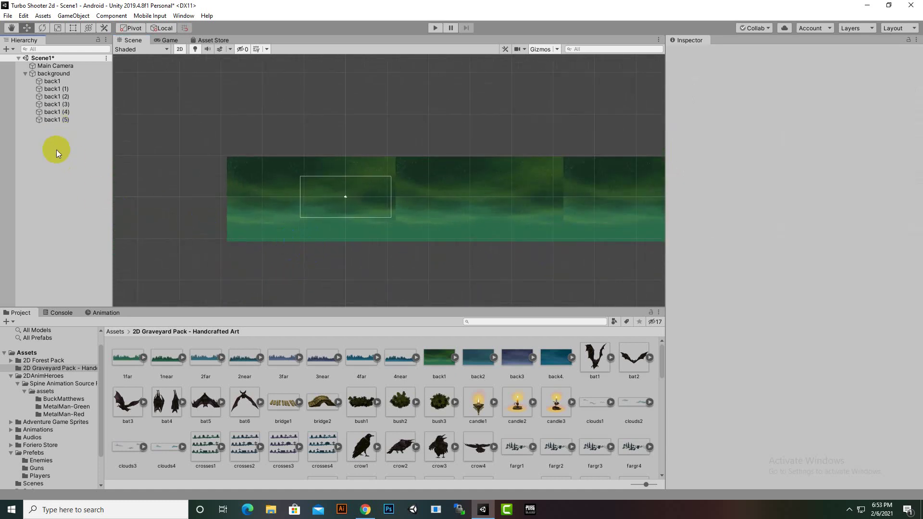
click(25, 73)
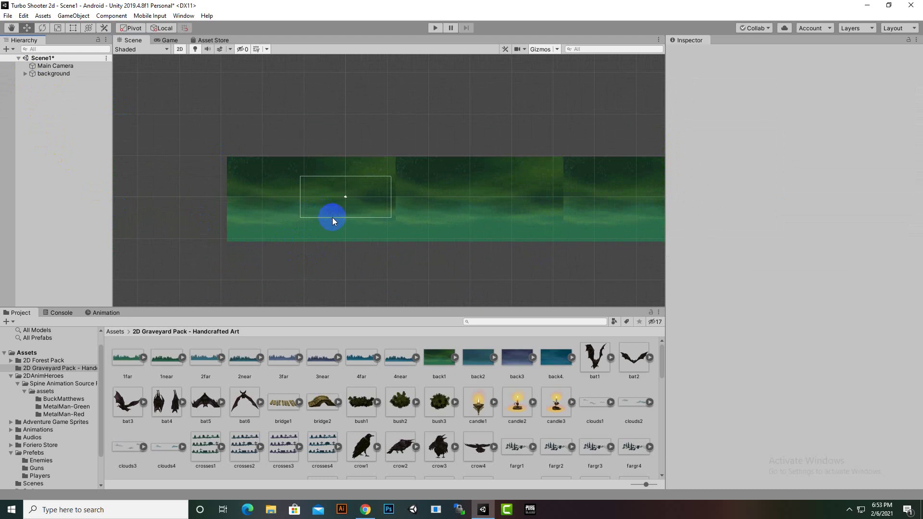
scroll(327, 219, up, 2)
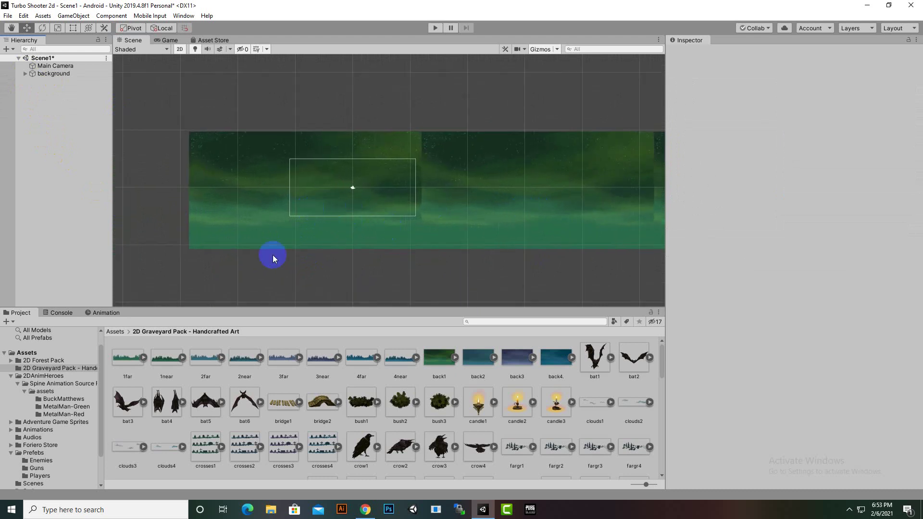
right_click(41, 90)
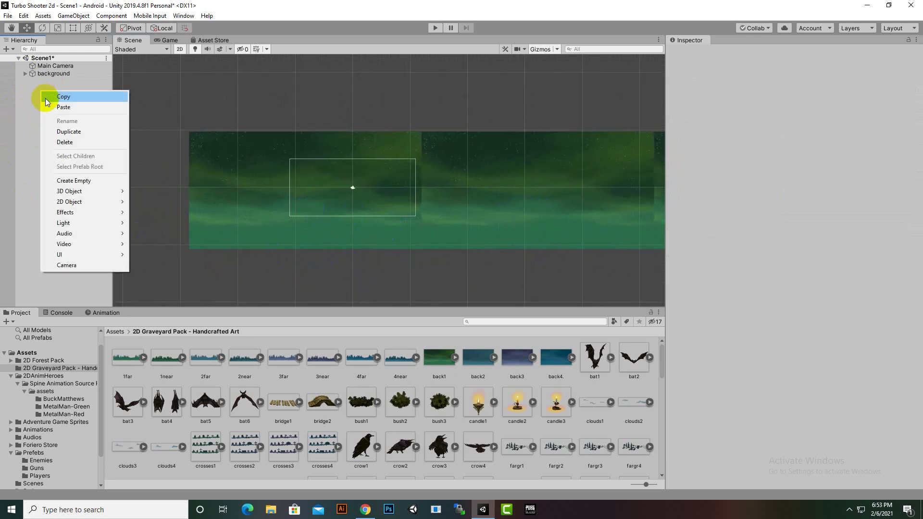
click(73, 181)
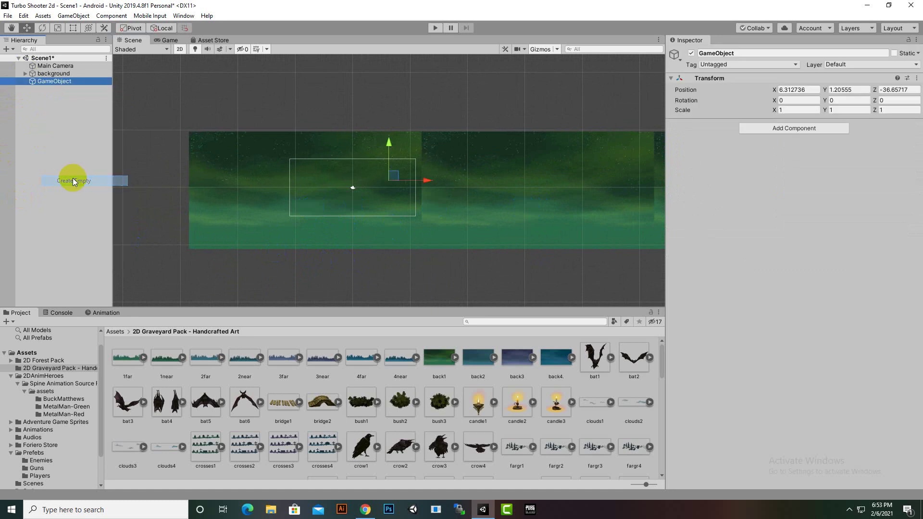
right_click(54, 83)
click(74, 107)
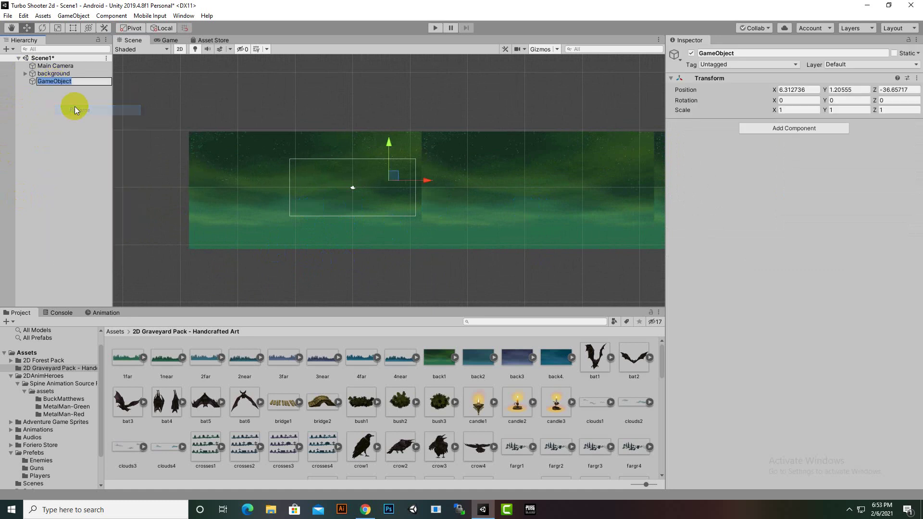
text(ground)
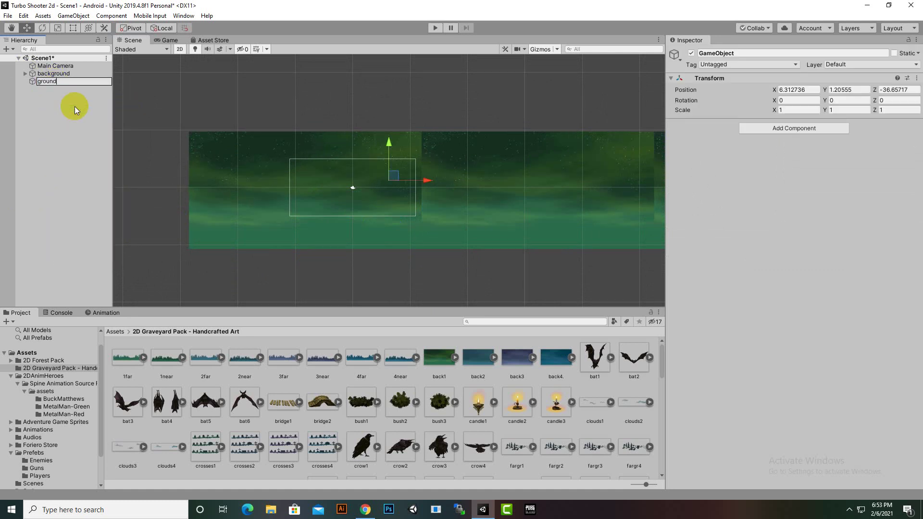
key(Return)
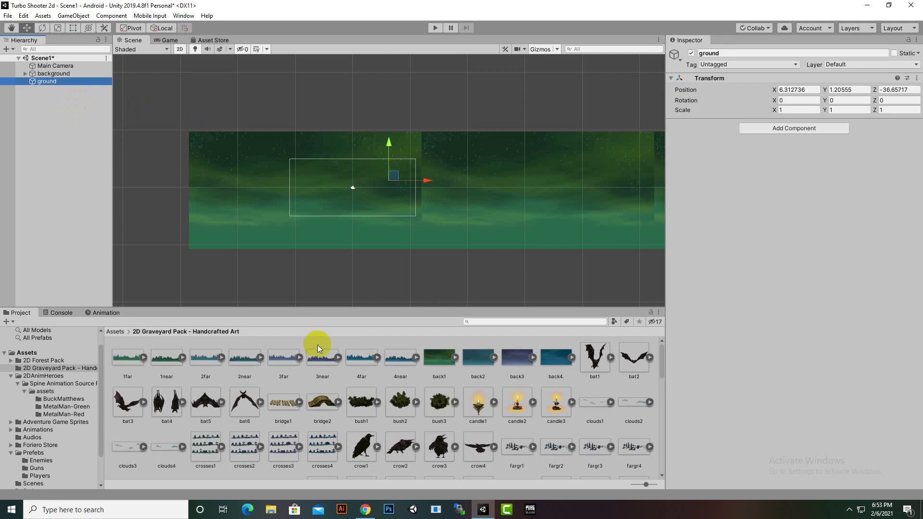
Find the platform-jigsaw sprite in the 2D Graveyard Pack and place it in the camera frame at about X -0.03, Y -3.04.
scroll(420, 417, down, 5)
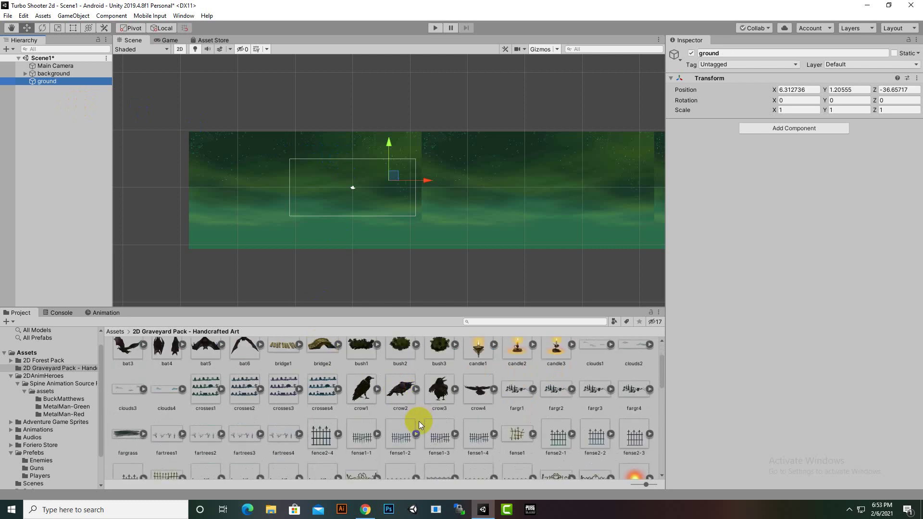
scroll(361, 416, down, 2)
click(360, 357)
scroll(365, 415, up, 1)
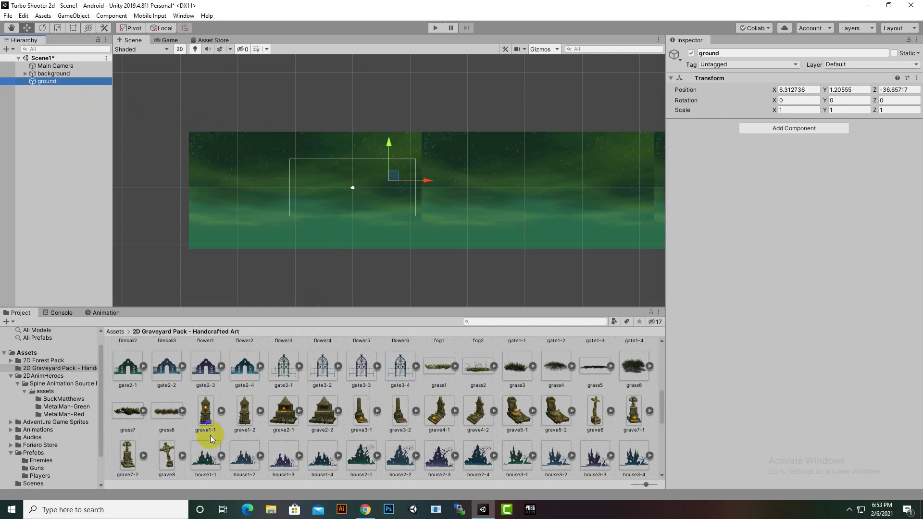
scroll(210, 435, down, 2)
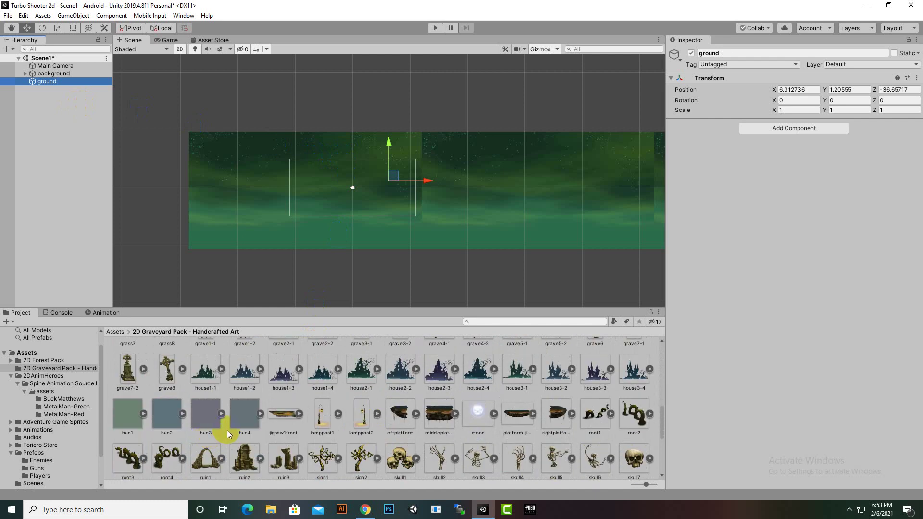
scroll(227, 431, down, 1)
click(511, 361)
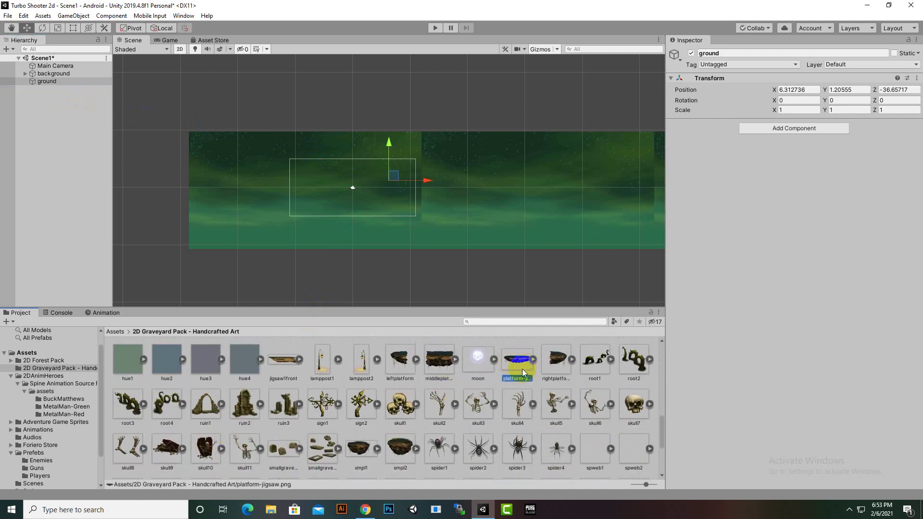
drag(532, 365, 365, 219)
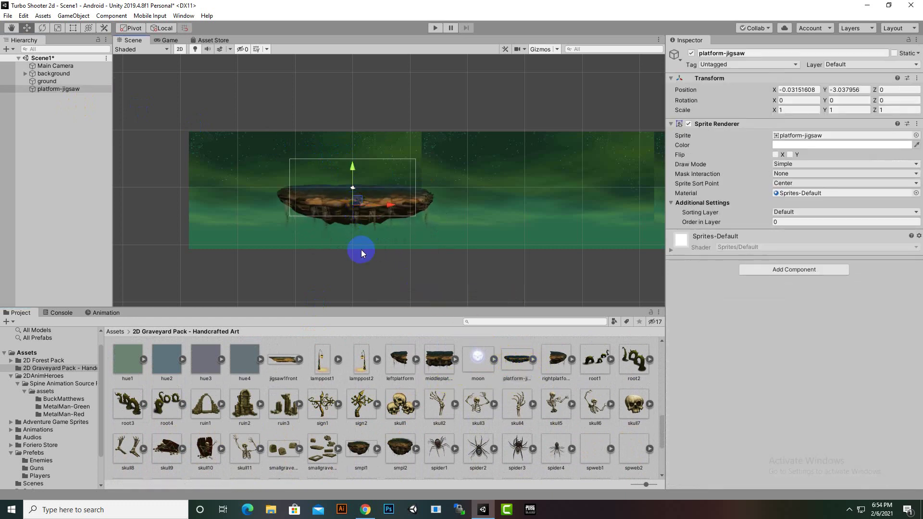
Examine the platform-jigsaw sprite up close and compare its size with the camera frame.
scroll(327, 256, up, 5)
scroll(325, 251, up, 1)
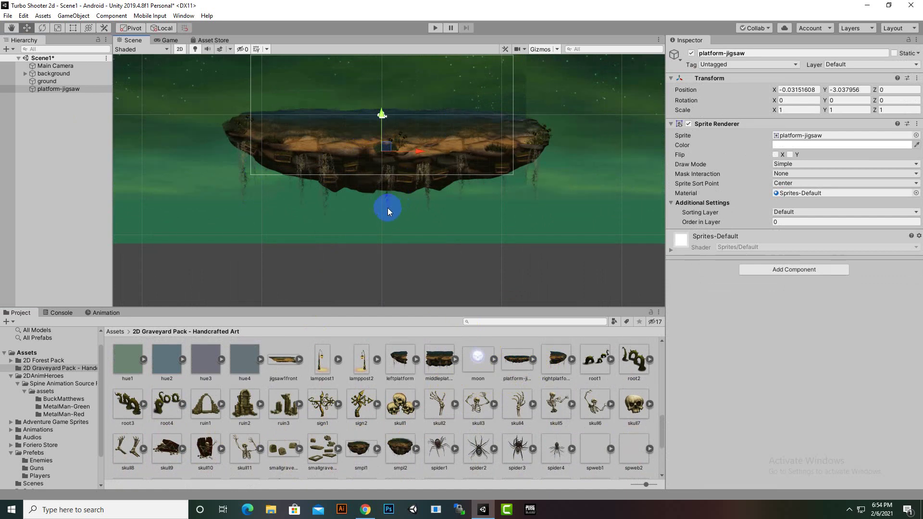
scroll(350, 194, down, 5)
middle_drag(350, 194, 301, 222)
scroll(322, 190, up, 1)
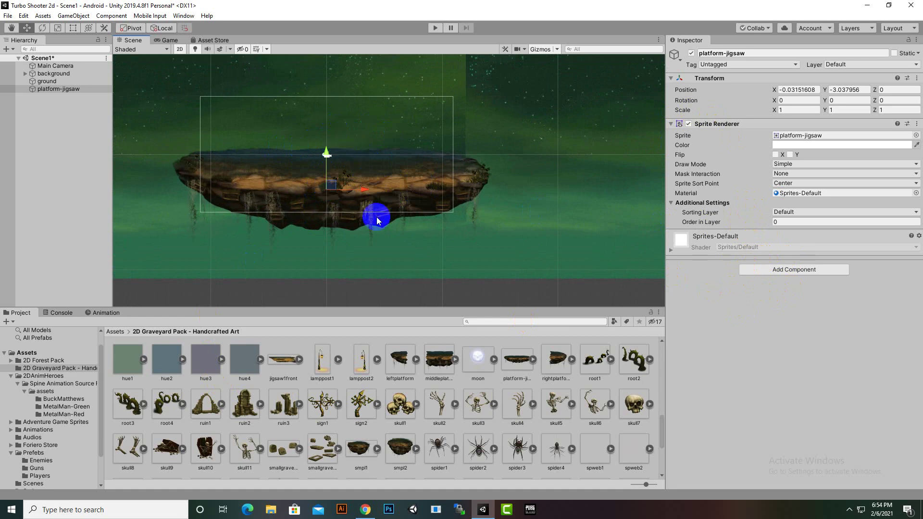
scroll(380, 231, up, 1)
scroll(284, 237, down, 2)
middle_drag(285, 237, 393, 215)
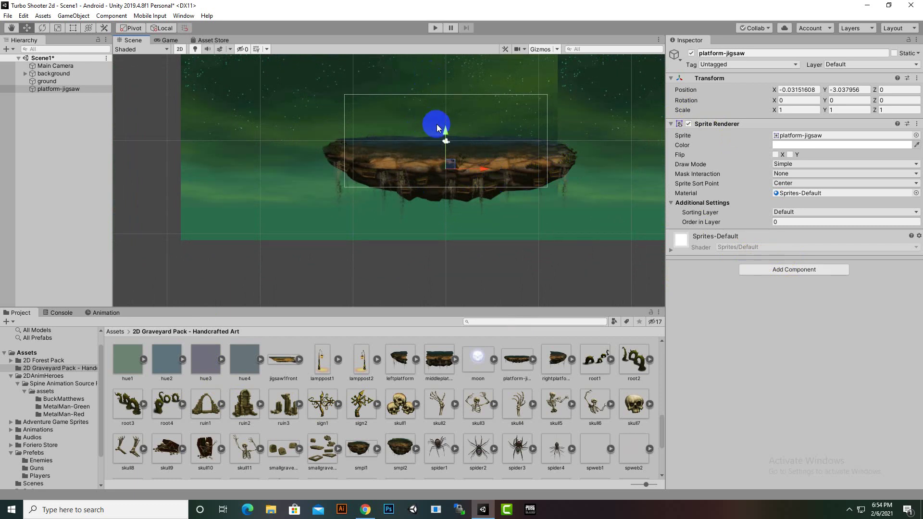
Scale the platform-jigsaw sprite down uniformly to about 0.436, checking its size in the Game view.
click(59, 29)
drag(445, 169, 439, 190)
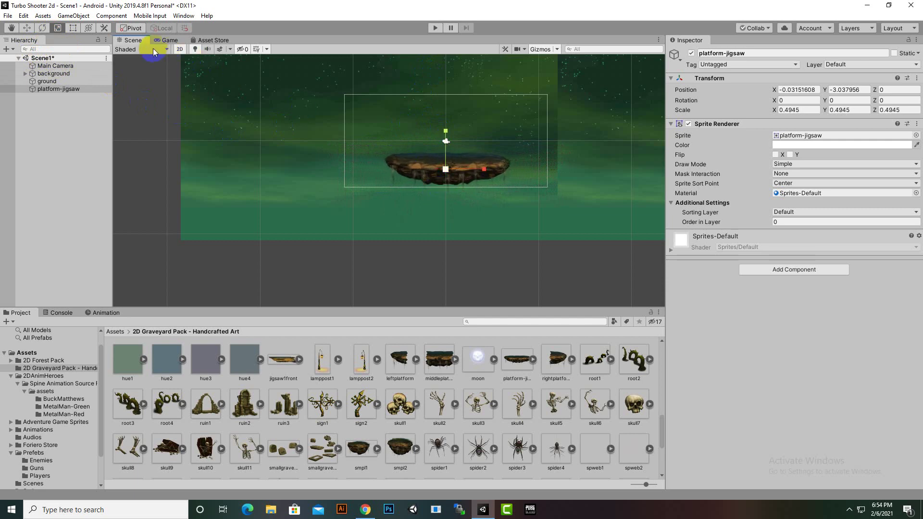
click(162, 40)
click(424, 229)
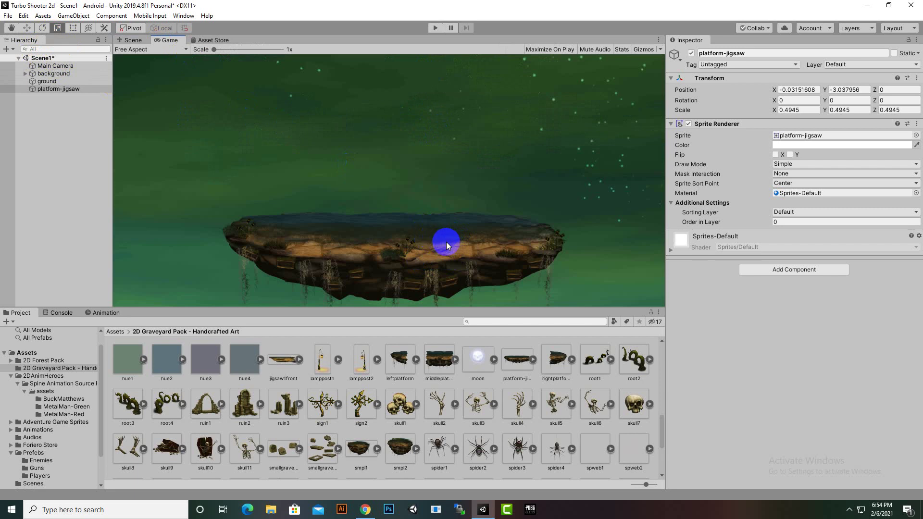
click(126, 41)
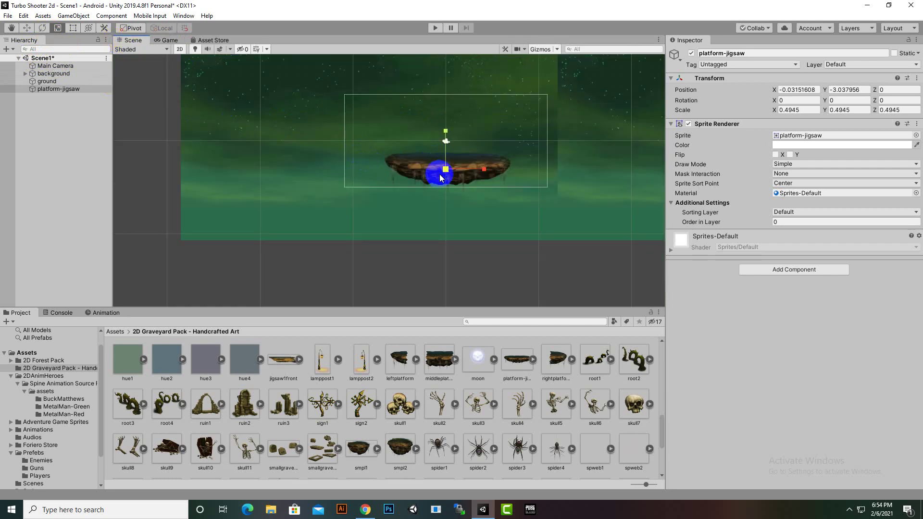
drag(439, 177, 436, 186)
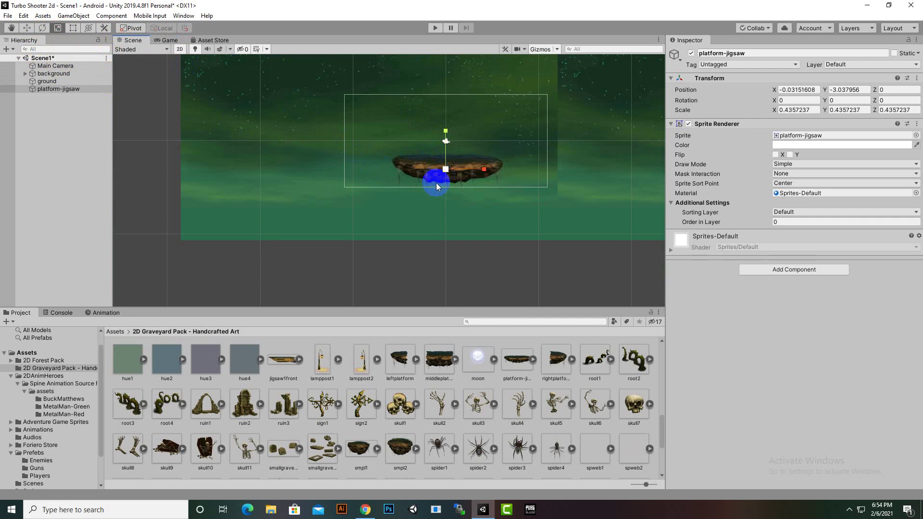
click(167, 40)
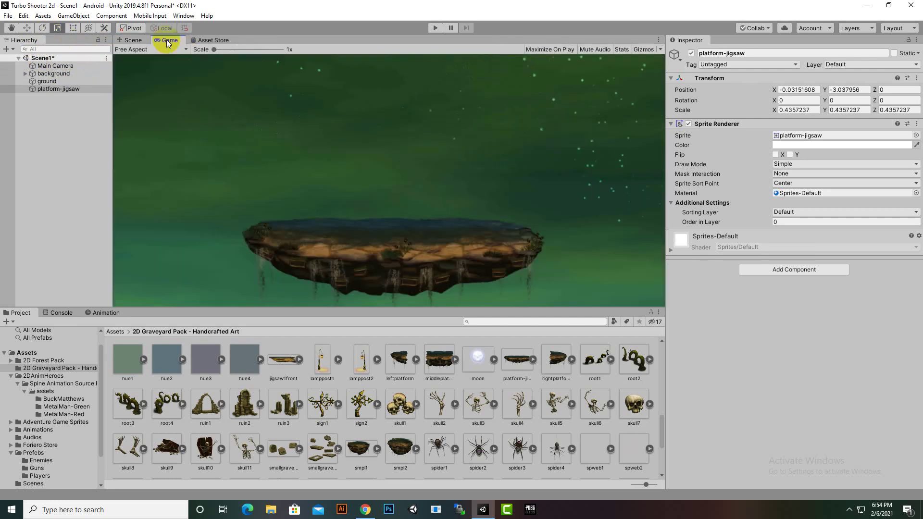
Move the platform-jigsaw sprite horizontally in the Scene view to the camera frame's left side, at X -6.26.
click(130, 41)
click(27, 28)
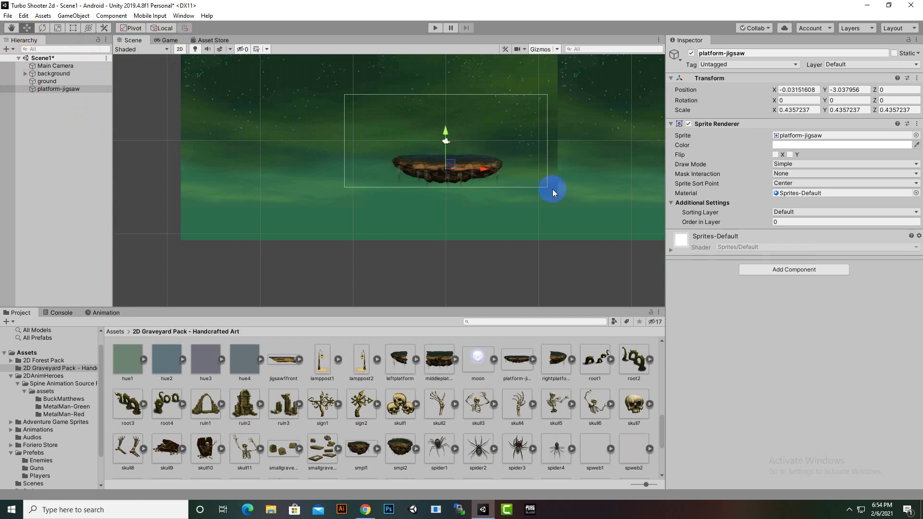
scroll(553, 189, up, 2)
drag(458, 155, 381, 167)
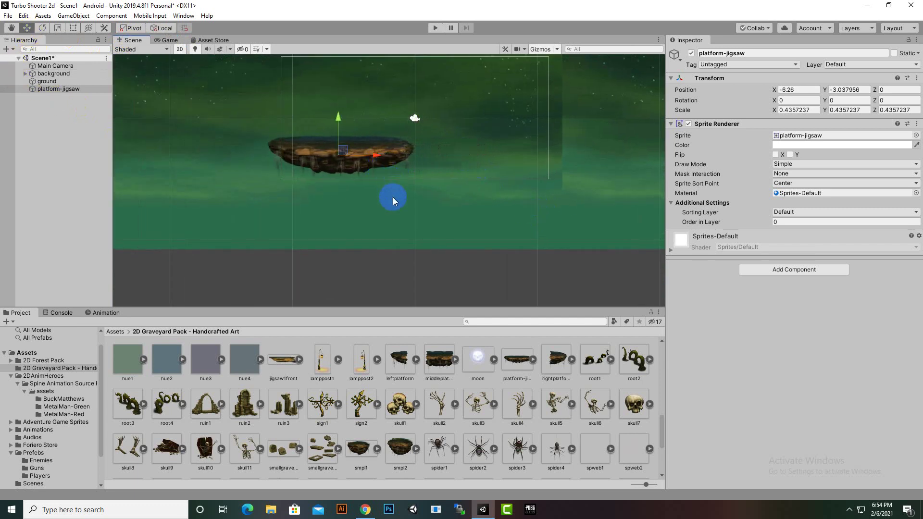
scroll(376, 213, down, 1)
middle_drag(376, 212, 403, 247)
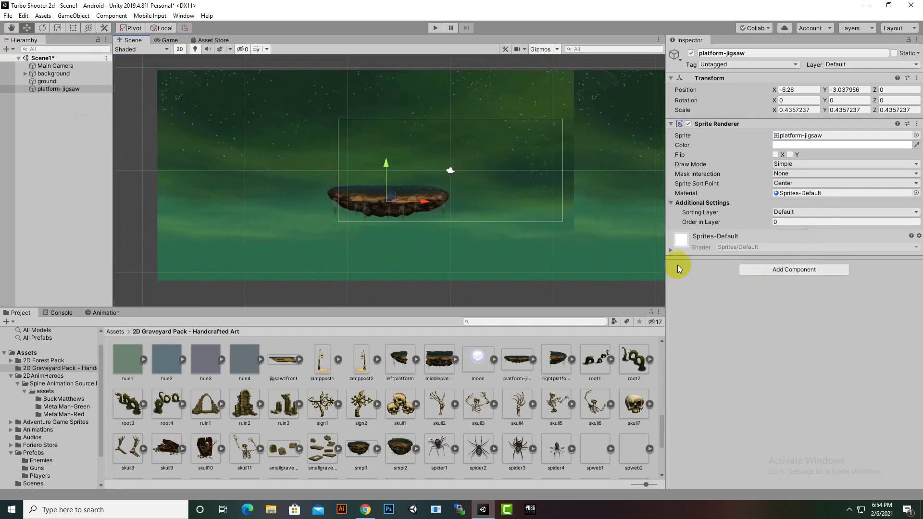
scroll(383, 176, up, 3)
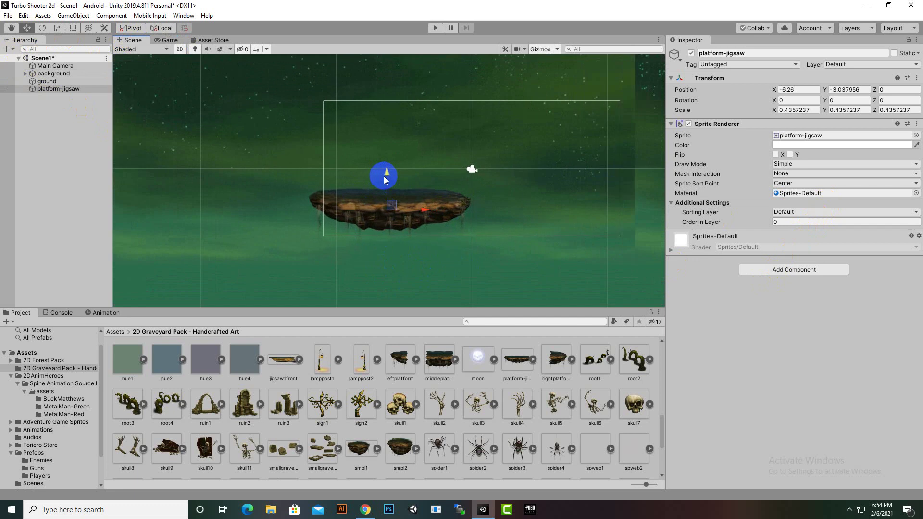
Set the platform-jigsaw sprite's Order in Layer to 1.
click(779, 222)
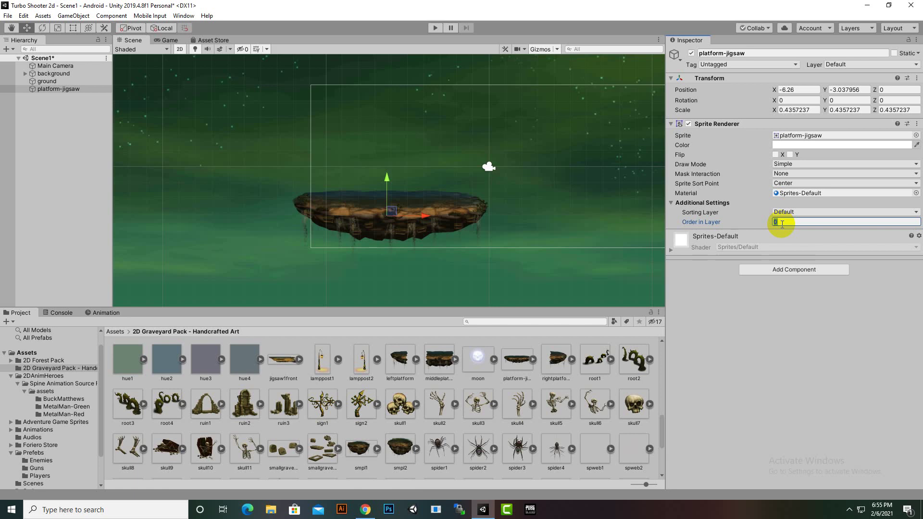
key(BackSpace)
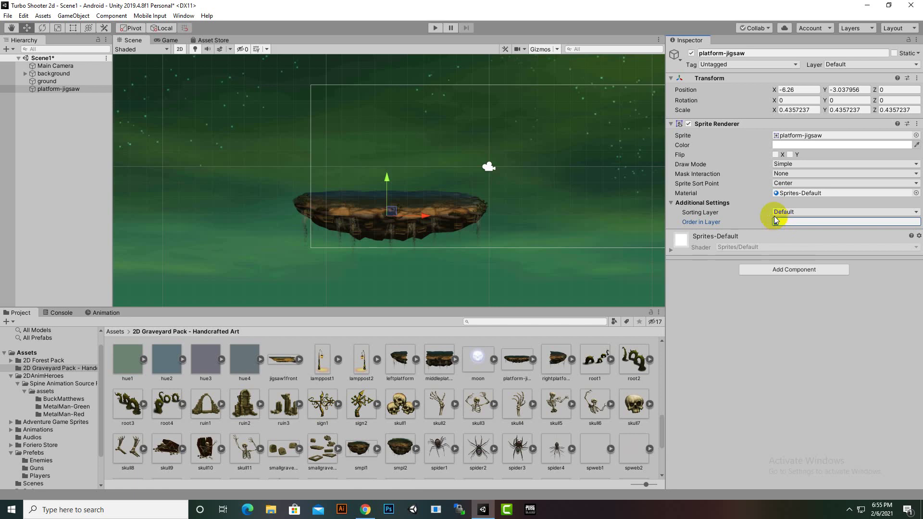
text(1)
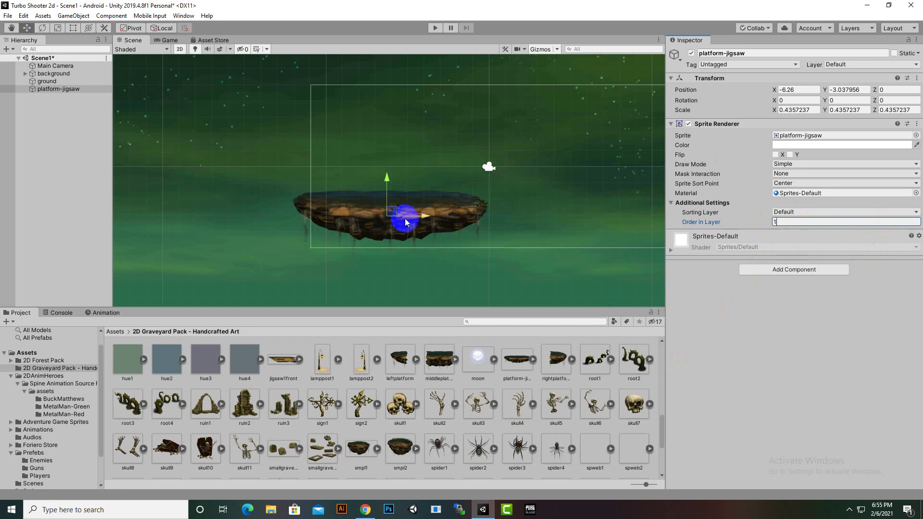
scroll(385, 234, up, 3)
scroll(388, 229, down, 2)
middle_drag(404, 241, 339, 236)
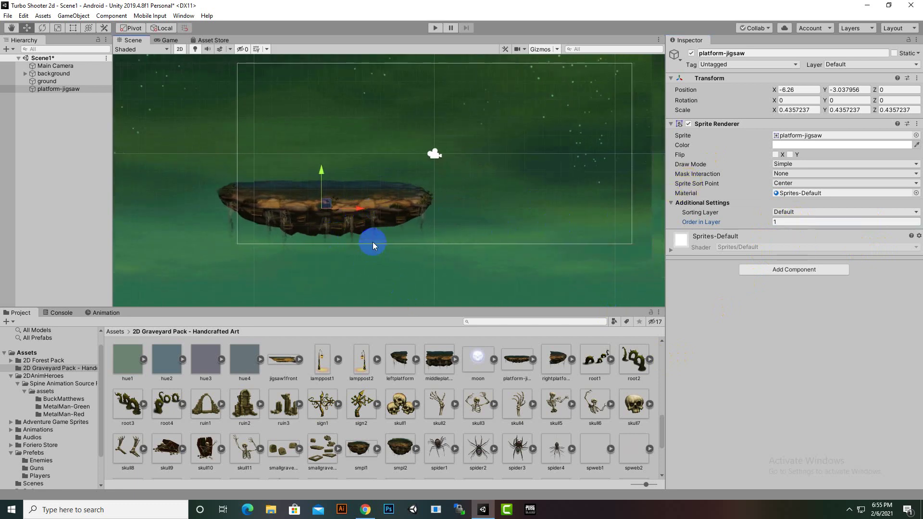
Add a Box Collider 2D component to the platform-jigsaw object.
click(793, 272)
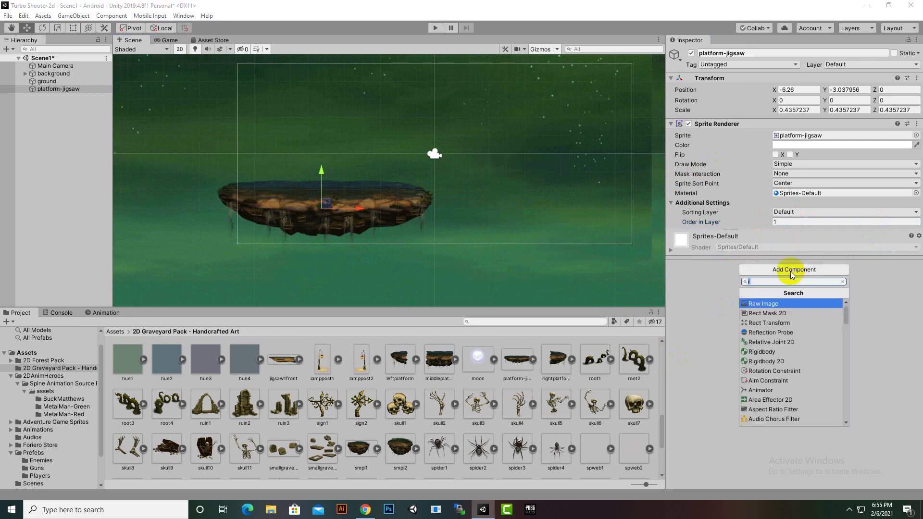
text(box)
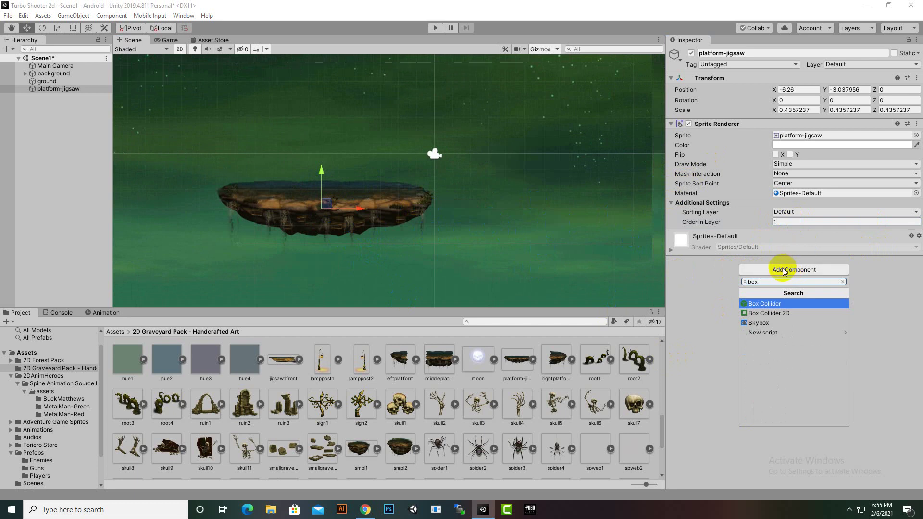
key(BackSpace)
key(BackSpace)
key(BackSpace)
text(co)
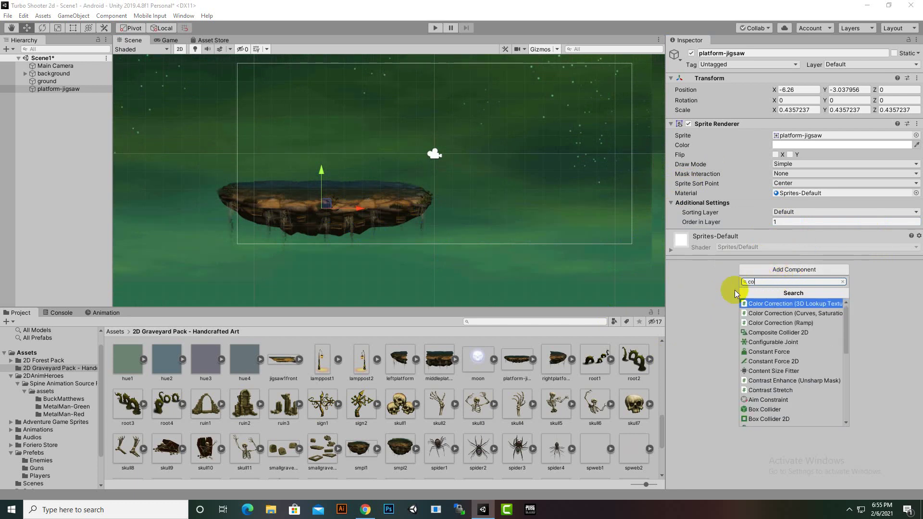
text(lli)
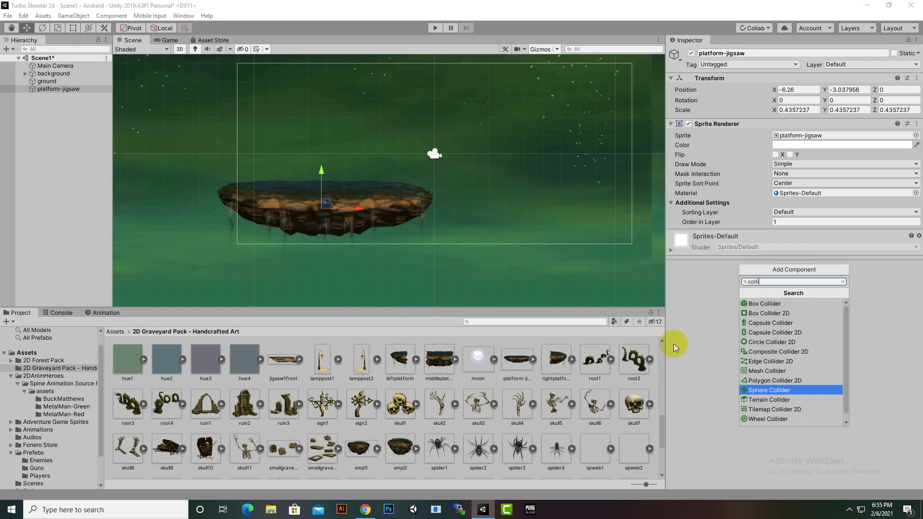
click(760, 313)
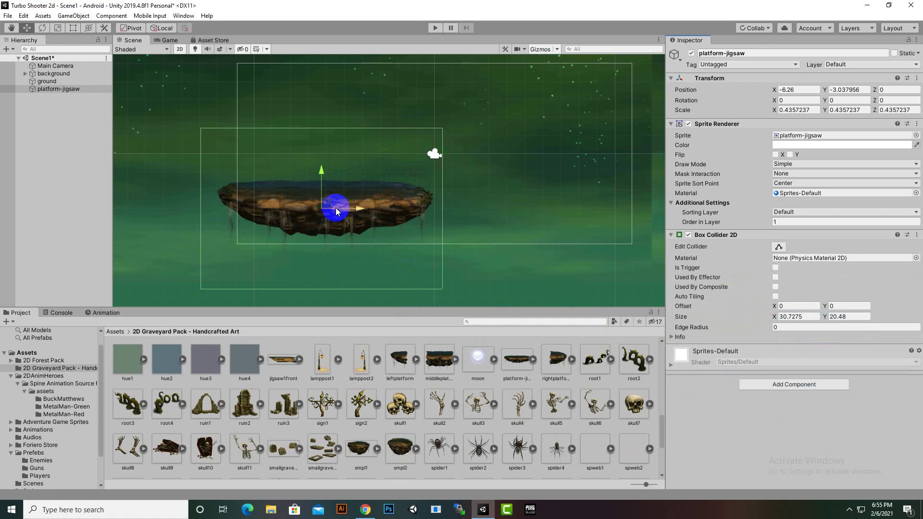
Edit the box collider's side edges to fit the platform's width, about 26.9 wide with an X offset of about 0.415.
middle_drag(337, 211, 480, 207)
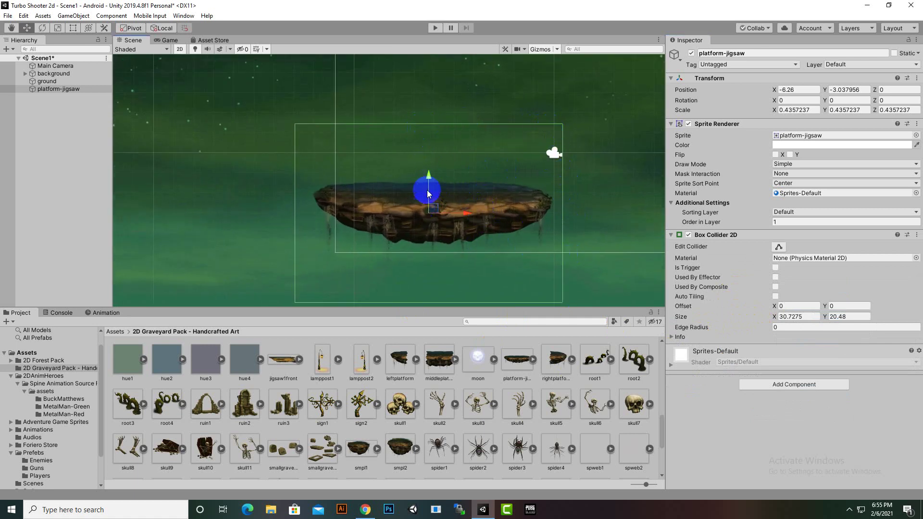
click(779, 247)
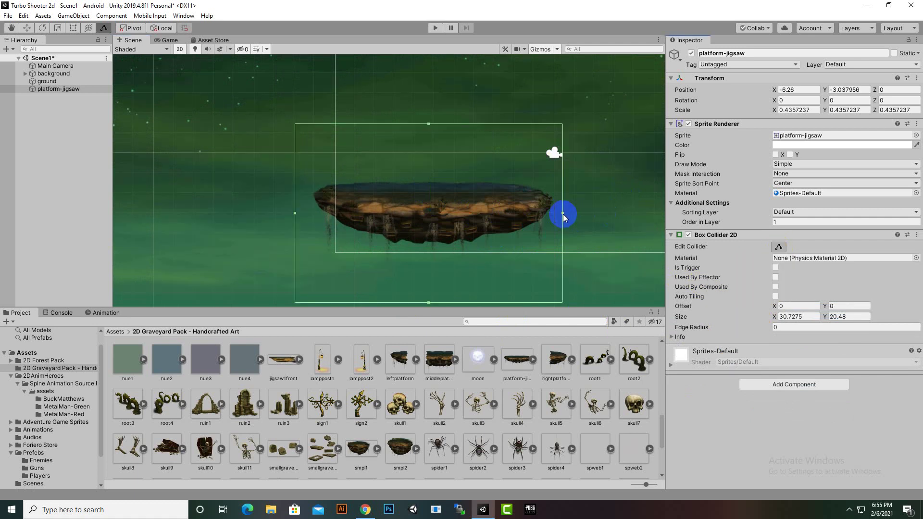
drag(563, 213, 549, 212)
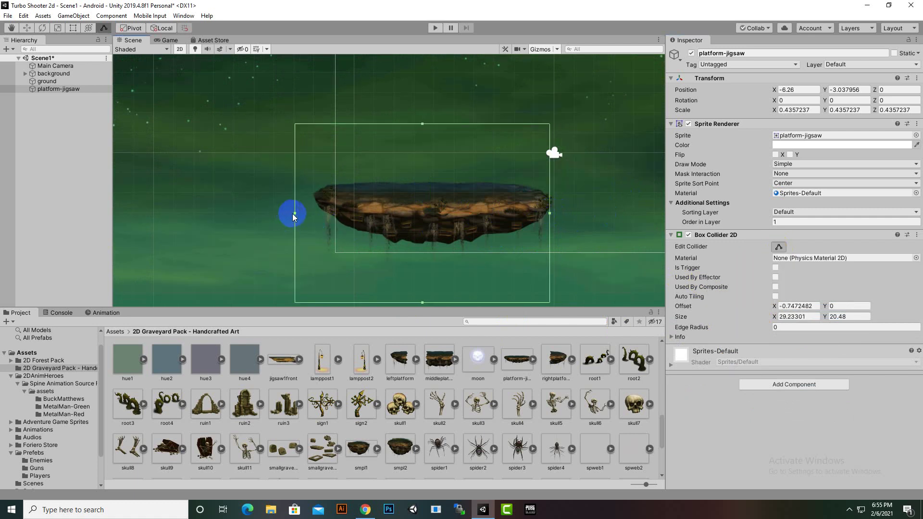
drag(292, 214, 315, 213)
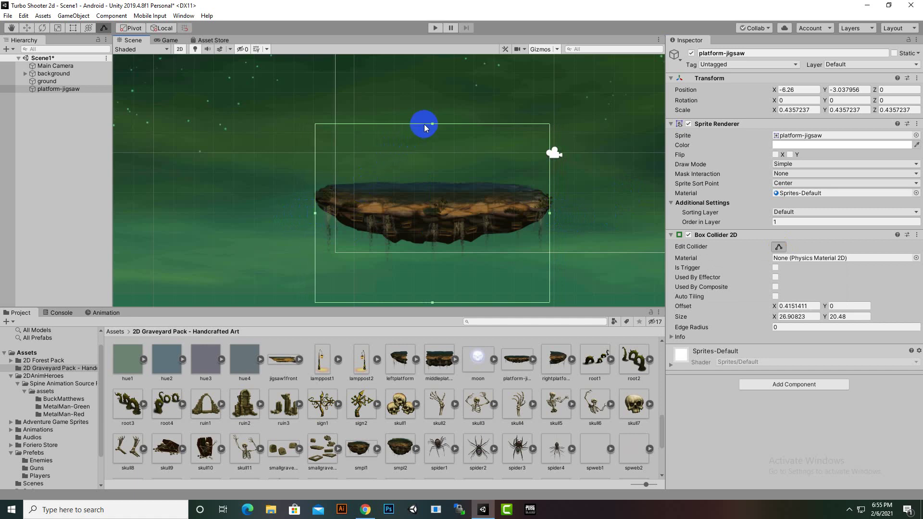
Trim the box collider vertically to a thin band across the platform, about 1.59 high with a Y offset of about 0.13.
drag(433, 124, 436, 200)
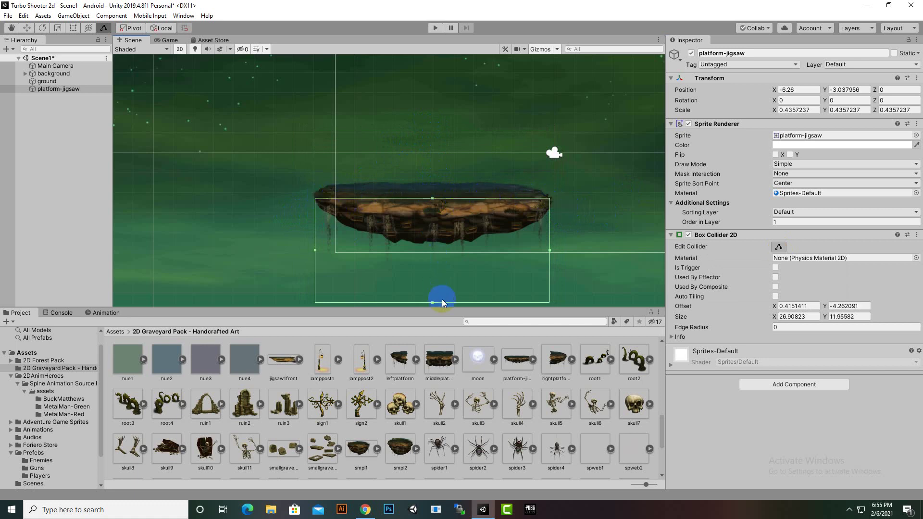
drag(429, 304, 430, 221)
scroll(463, 261, down, 2)
scroll(466, 262, up, 6)
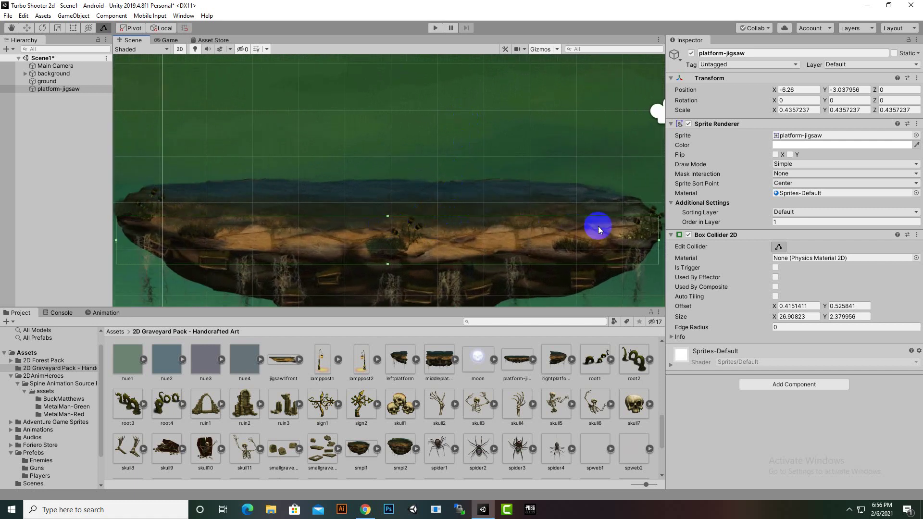
scroll(491, 222, down, 1)
scroll(414, 249, up, 1)
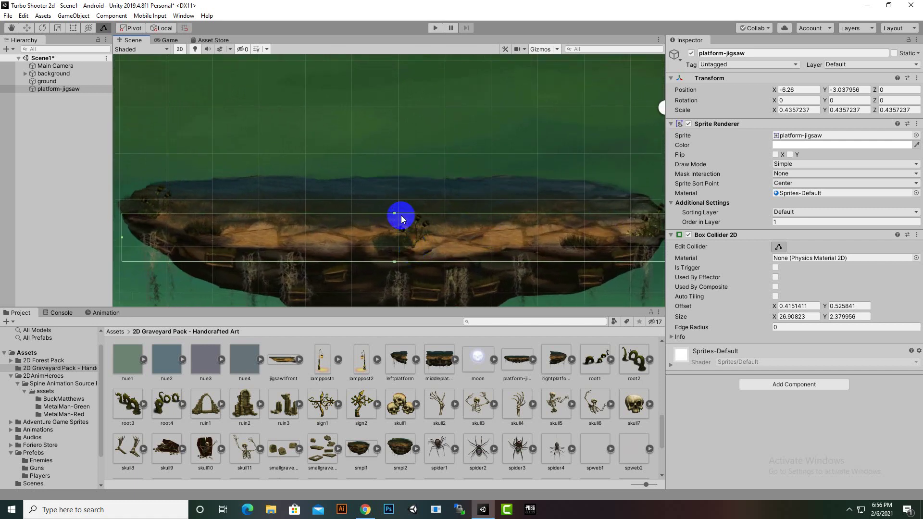
drag(395, 214, 395, 230)
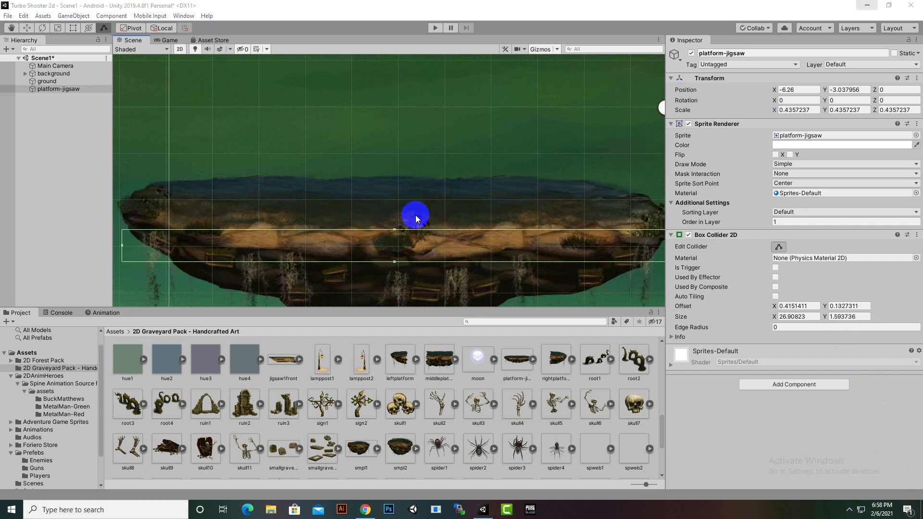
Set the platform-jigsaw object's scale to 0.4 on the X, Y and Z axes.
scroll(415, 215, down, 4)
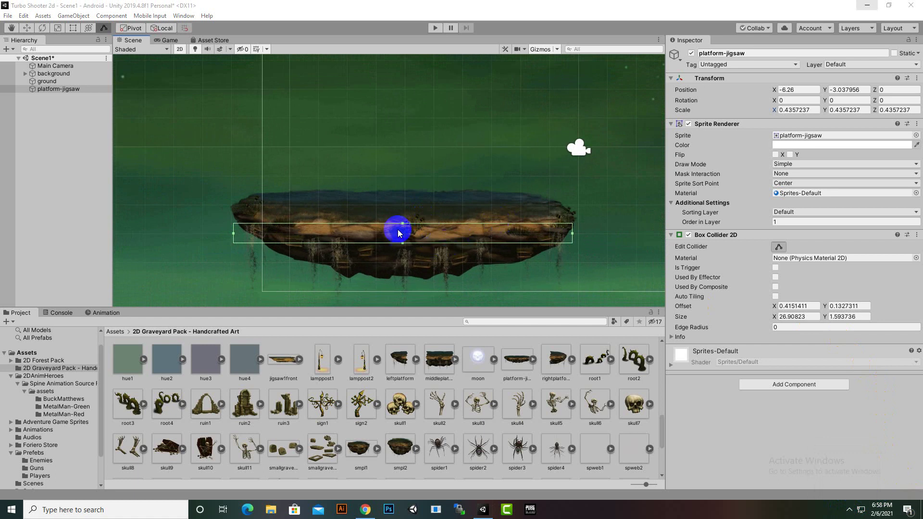
scroll(122, 168, up, 1)
click(75, 89)
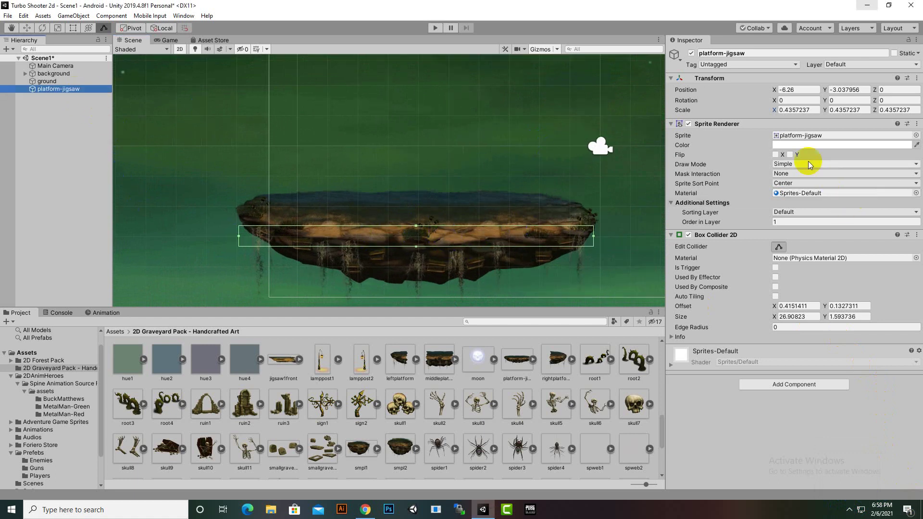
click(782, 109)
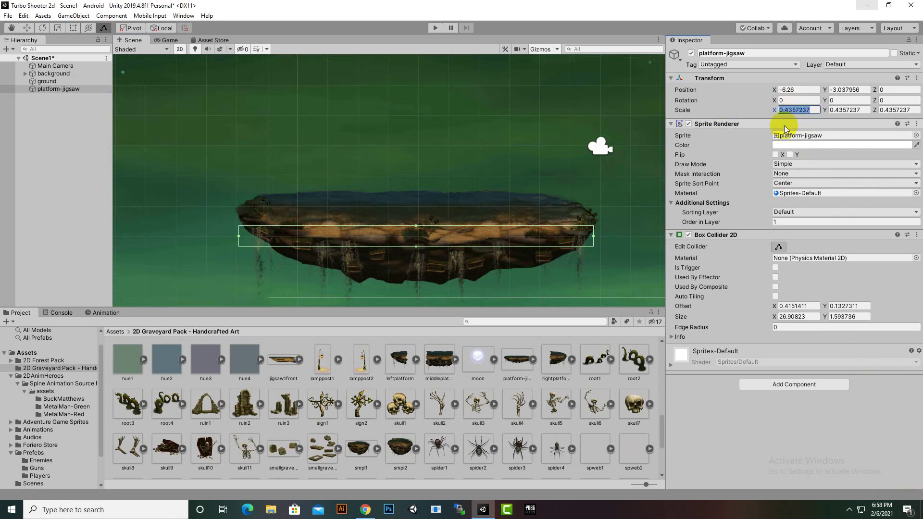
text(.4)
key(Tab)
key(BackSpace)
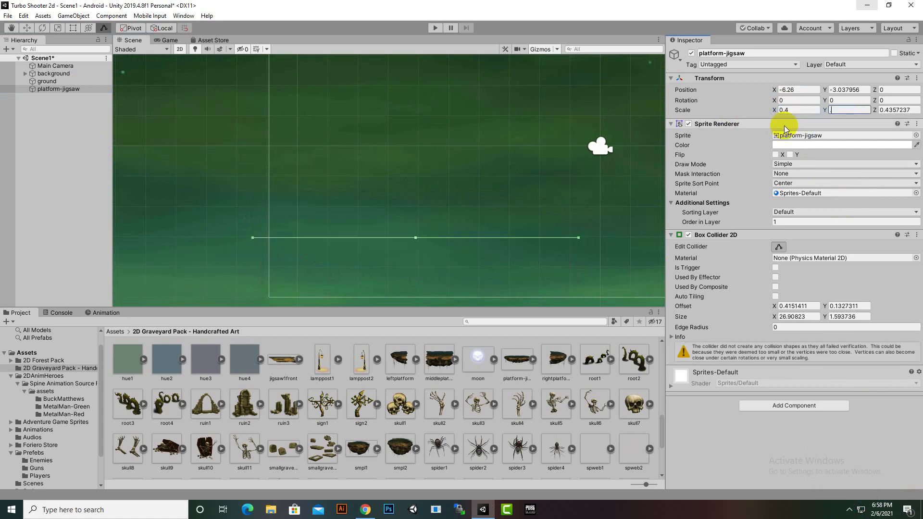
text(.4)
key(Tab)
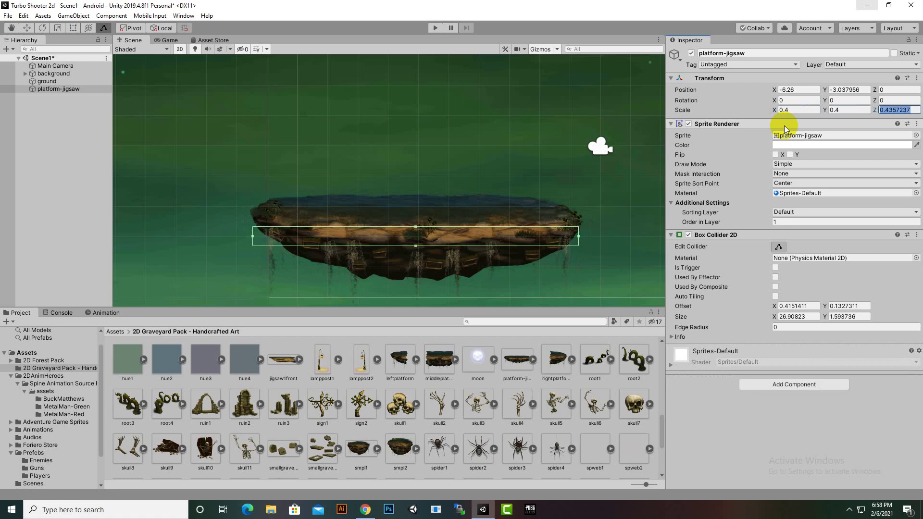
text(.4)
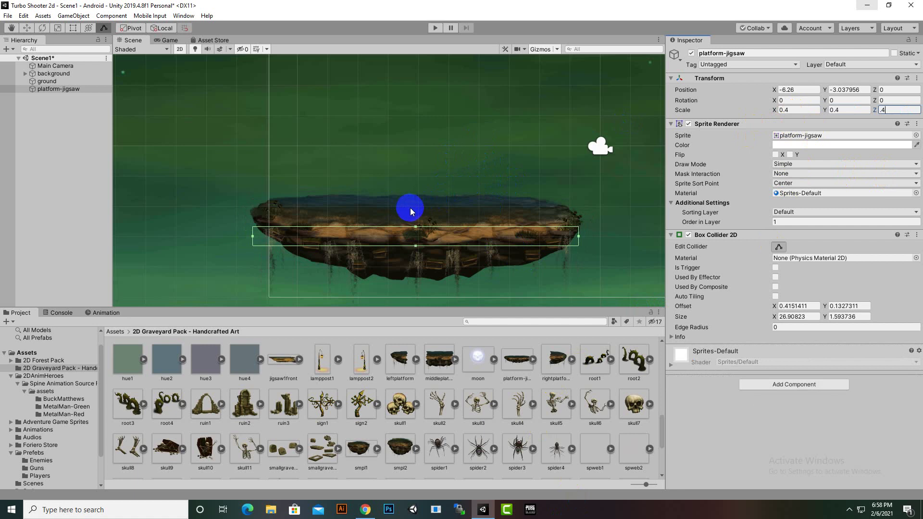
click(61, 89)
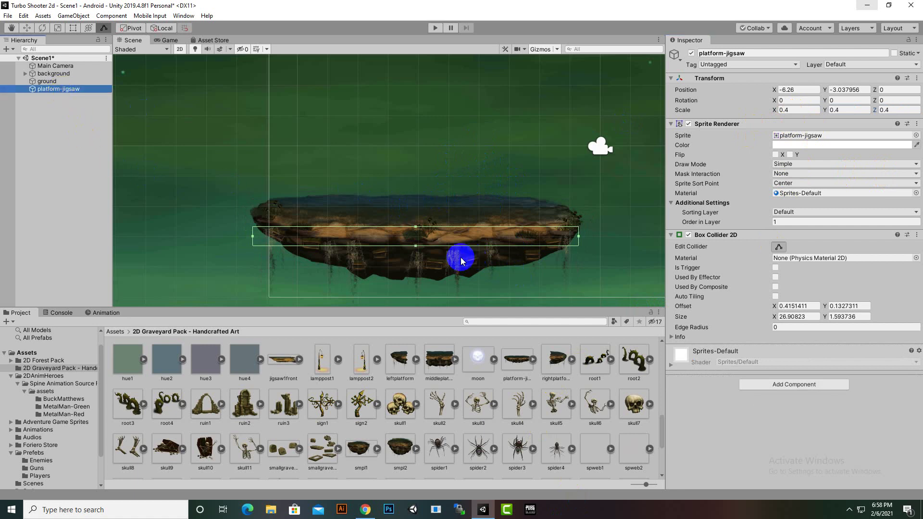
Try placing the leftplatform and middleplatform sprites in the scene to the right of the platform-jigsaw.
scroll(461, 261, down, 2)
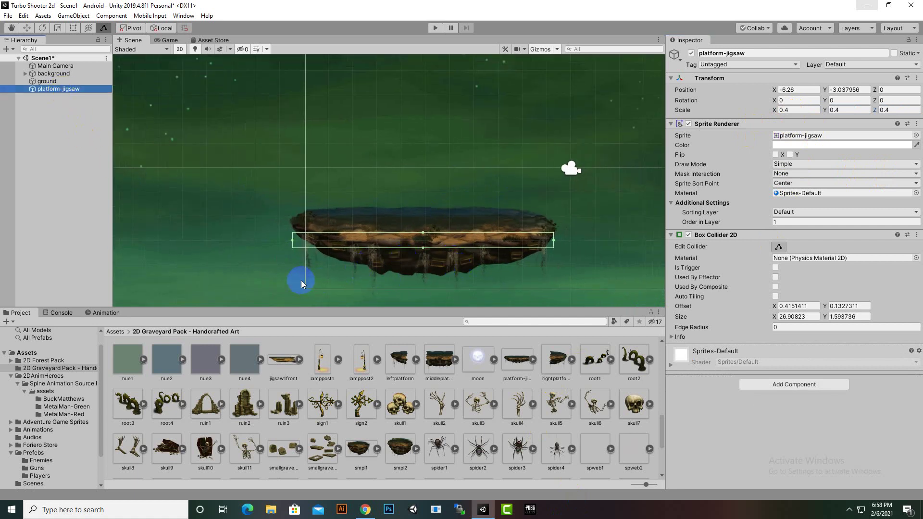
scroll(302, 281, down, 1)
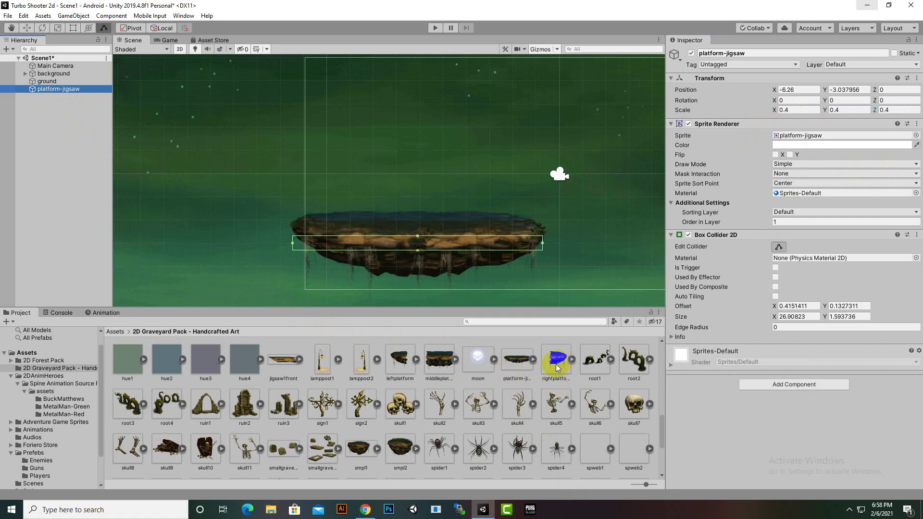
scroll(351, 243, down, 3)
middle_drag(419, 260, 329, 249)
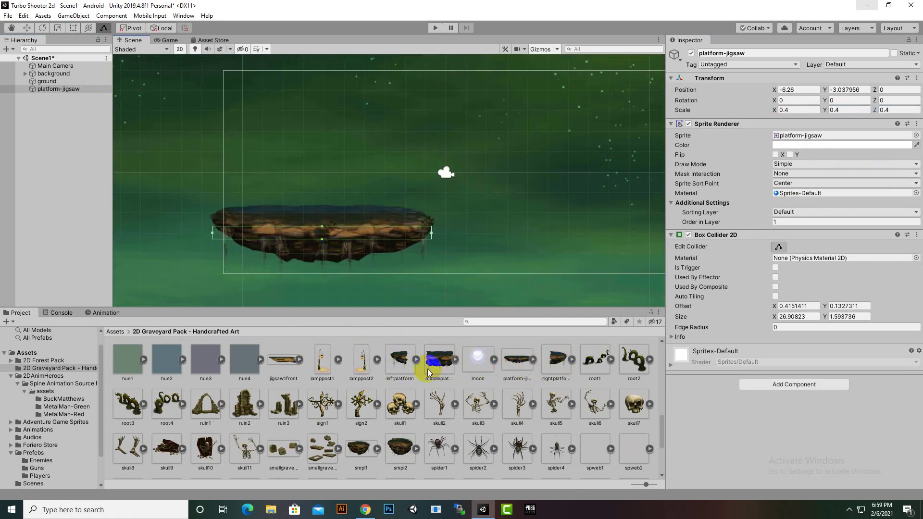
drag(419, 377, 504, 246)
drag(440, 360, 529, 246)
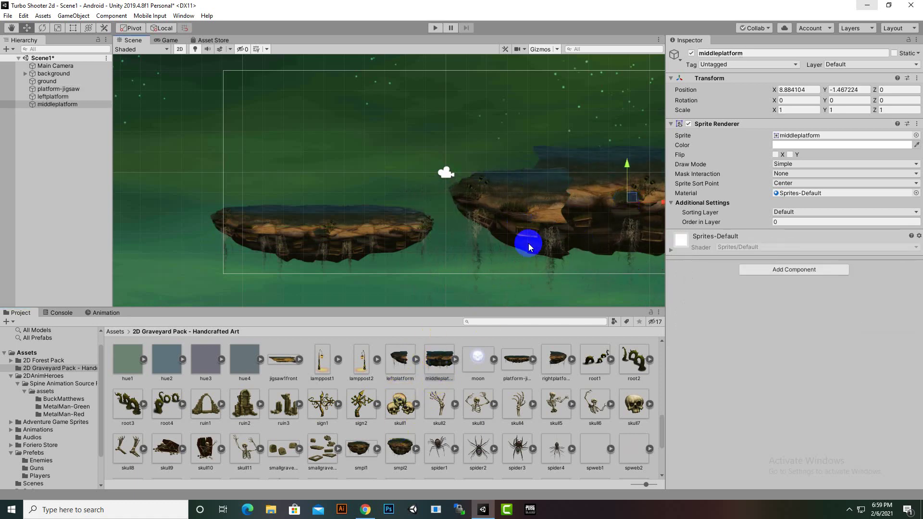
scroll(529, 256, down, 5)
middle_drag(529, 256, 466, 258)
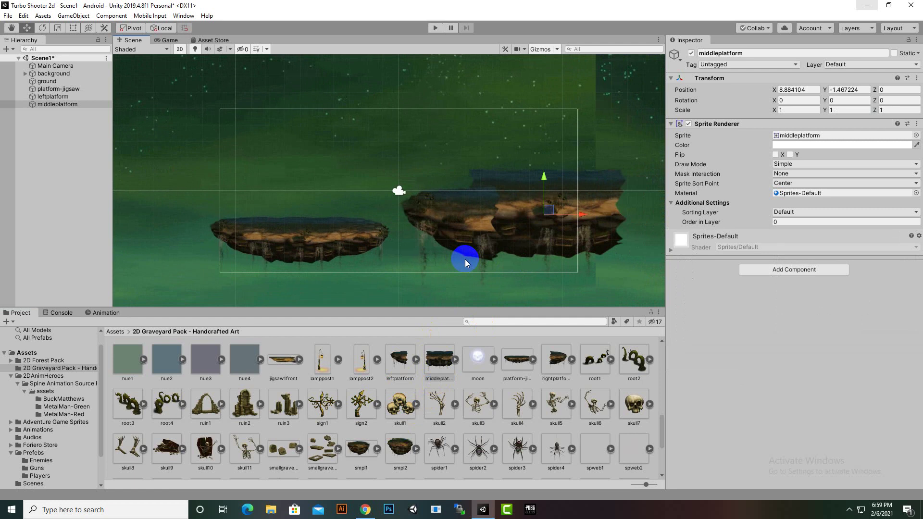
Delete the middleplatform and leftplatform sprites from the scene.
key(Delete)
click(462, 247)
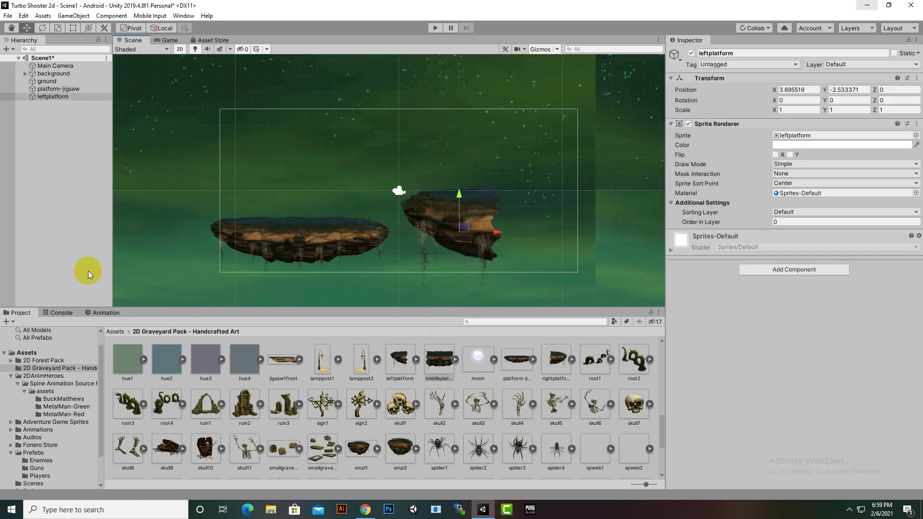
key(Delete)
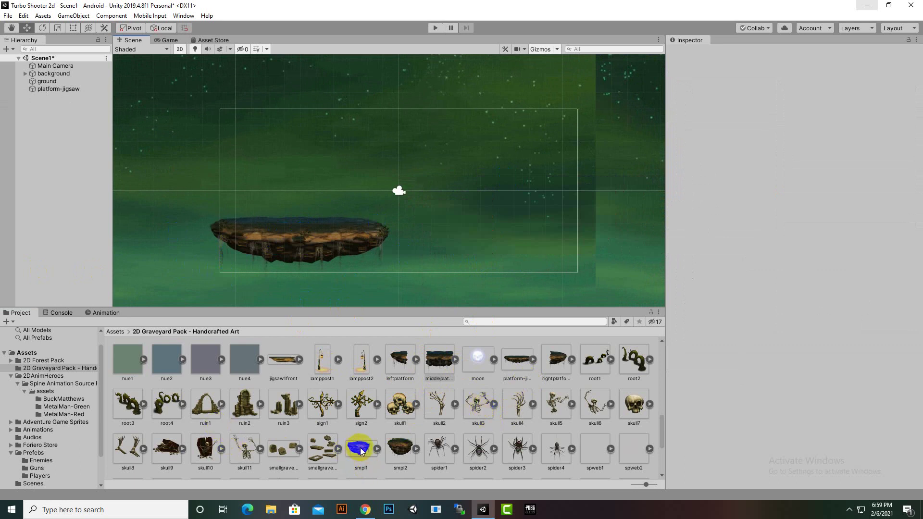
Place the smpl2 and smpl1 sprites in the scene to the right of the platform-jigsaw, with smpl1 farthest right.
drag(400, 449, 464, 233)
drag(361, 449, 593, 211)
Set the smpl1 object's scale to 0.4 on the X, Y and Z axes.
click(803, 111)
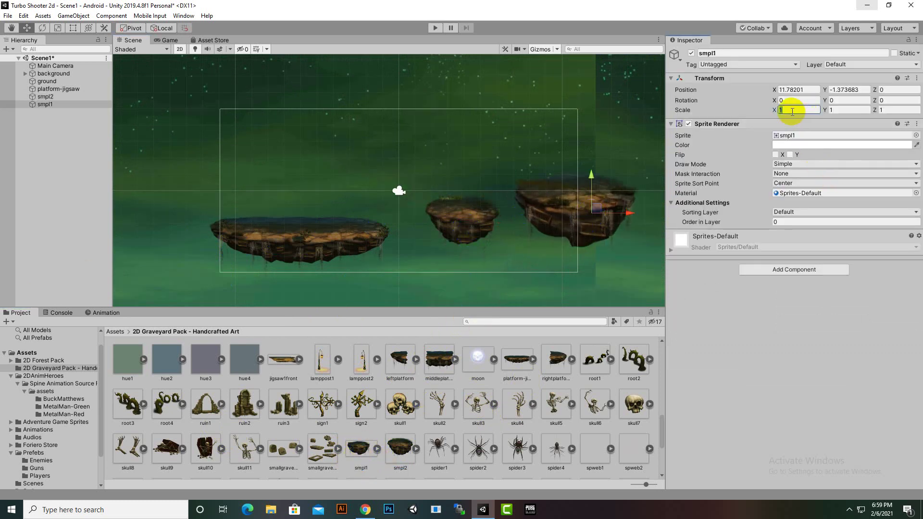
text(.4)
key(Tab)
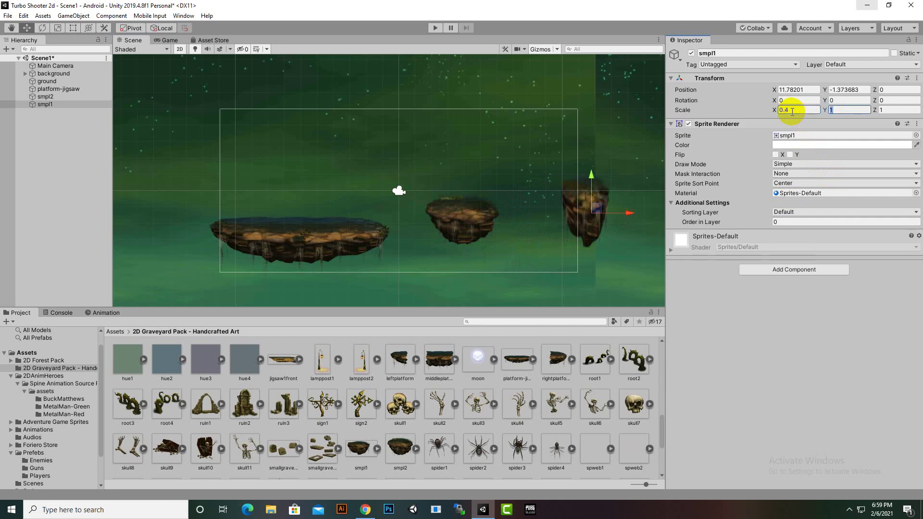
text(.4)
key(Tab)
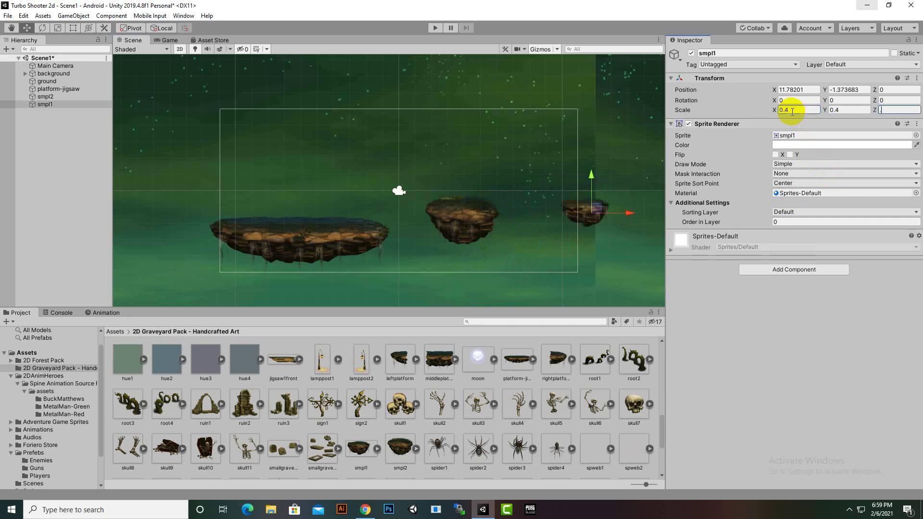
Set the smpl2 object's scale to 0.4 on the X and Y axes.
click(486, 212)
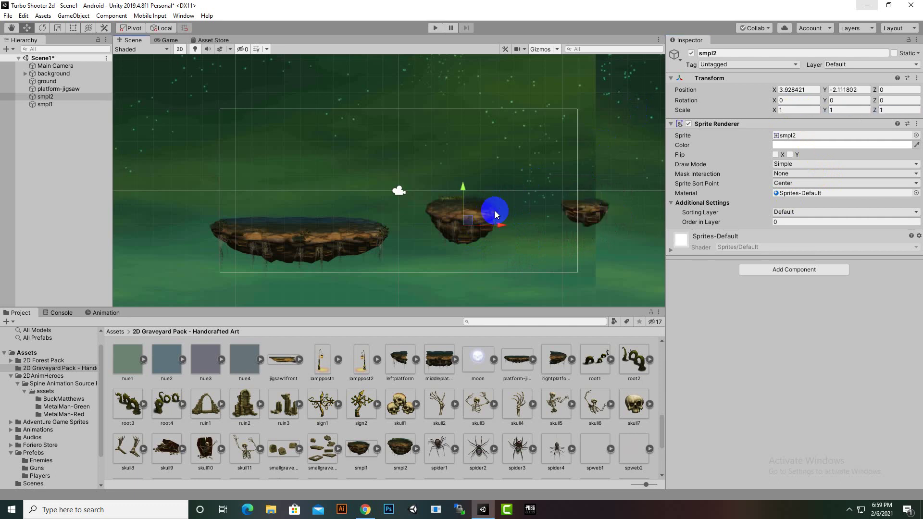
click(800, 109)
text(0.4)
key(Tab)
key(BackSpace)
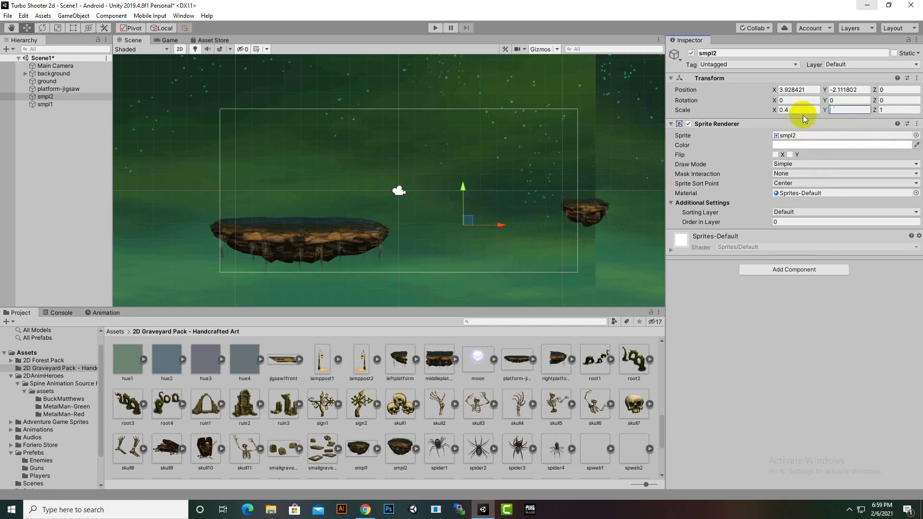
text(0.4)
key(Tab)
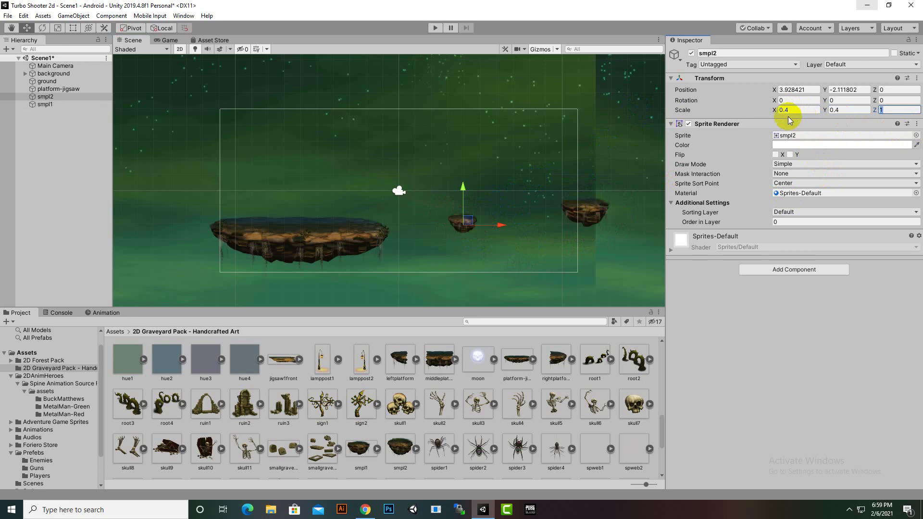
Set the smpl2 object's scale to 0.5 on the X, Y and Z axes.
click(788, 113)
key(BackSpace)
text(.5)
key(Tab)
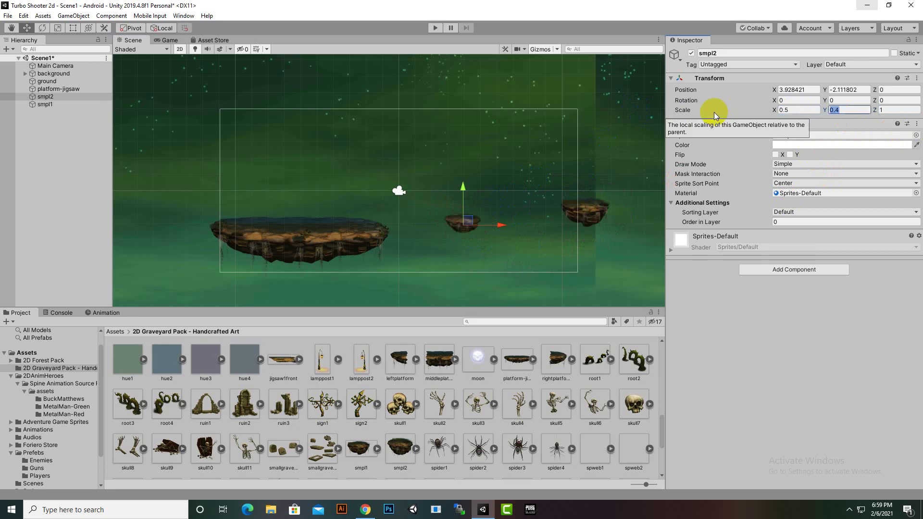
key(BackSpace)
text(.5)
key(Tab)
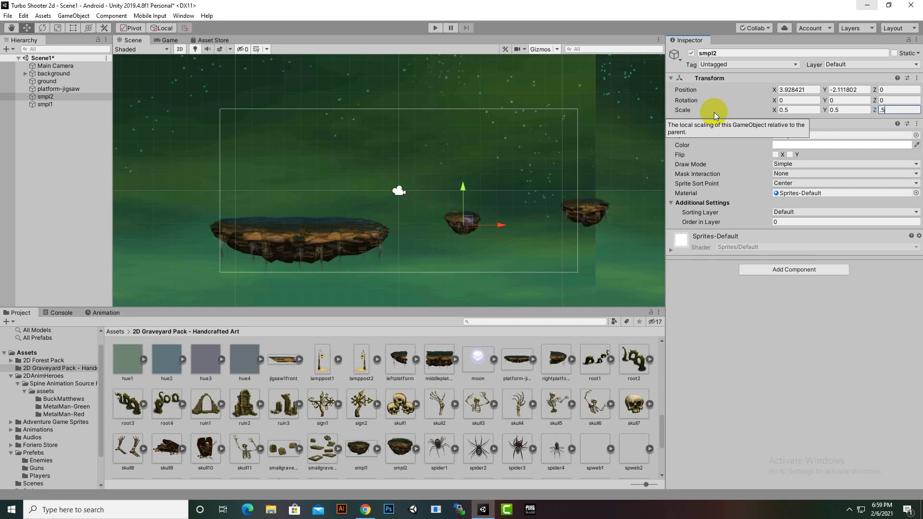
Set the smpl1 object's scale to 0.5 on the X, Y and Z axes.
click(601, 213)
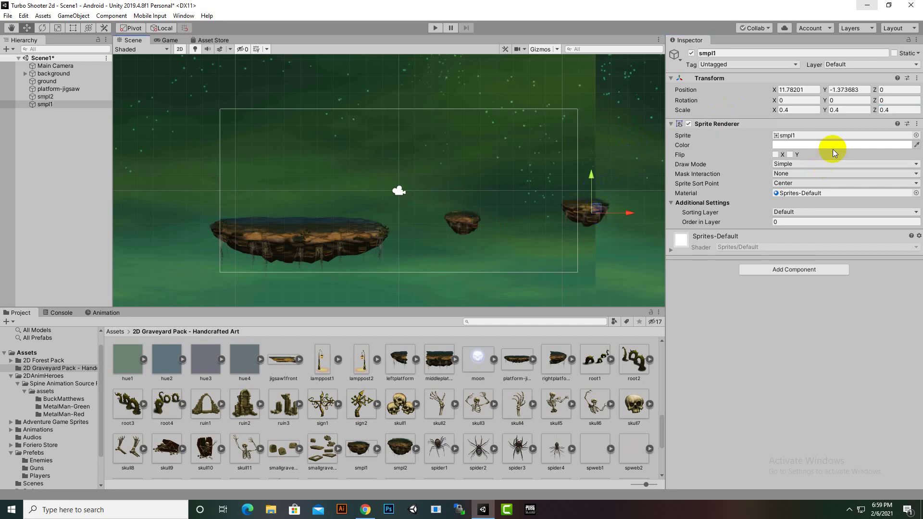
click(844, 110)
text(.5)
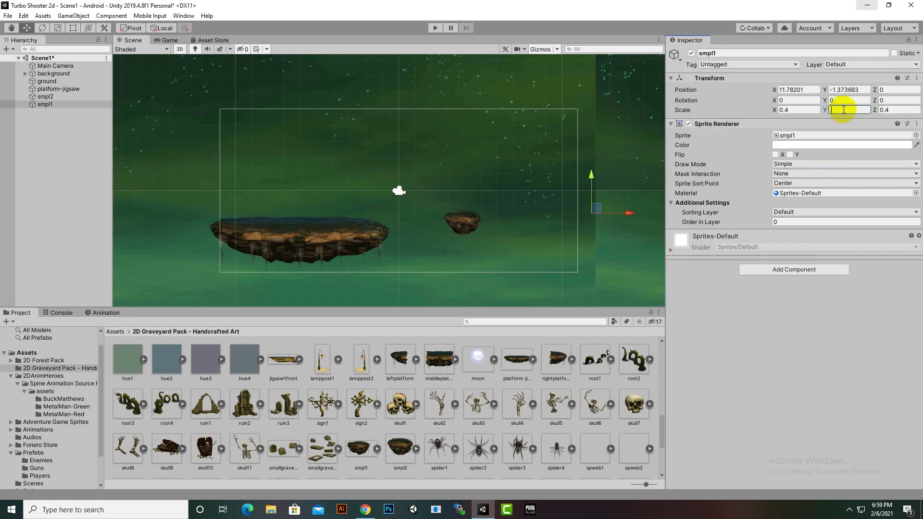
click(792, 110)
text(.5)
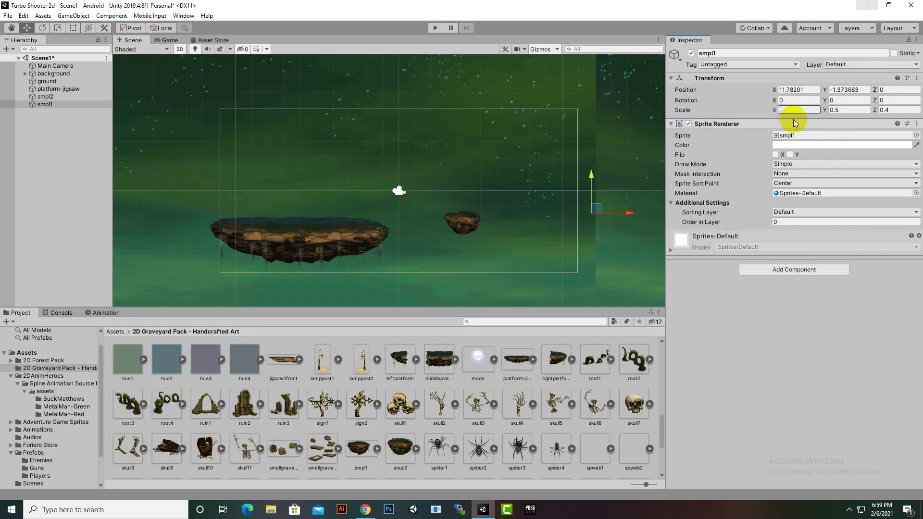
click(908, 109)
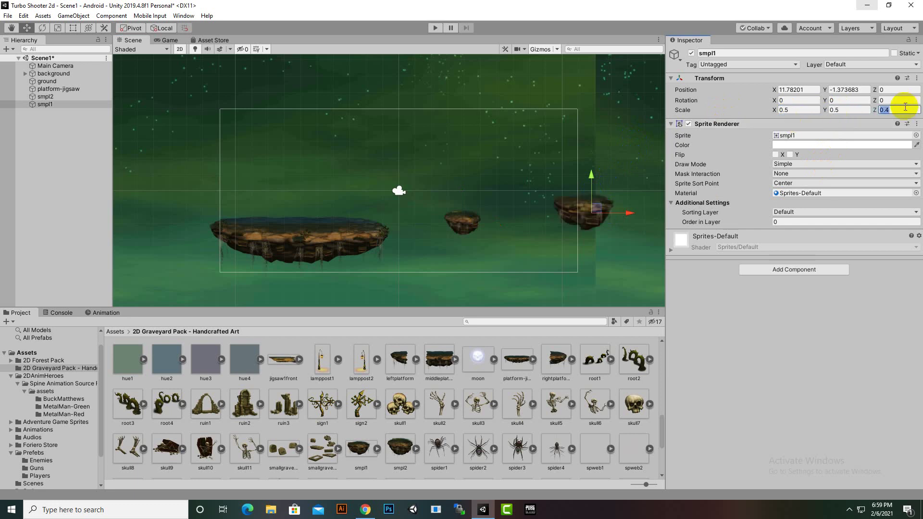
text(.5)
Set the platform-jigsaw object's scale to 0.5 on the X, Y and Z axes.
click(302, 224)
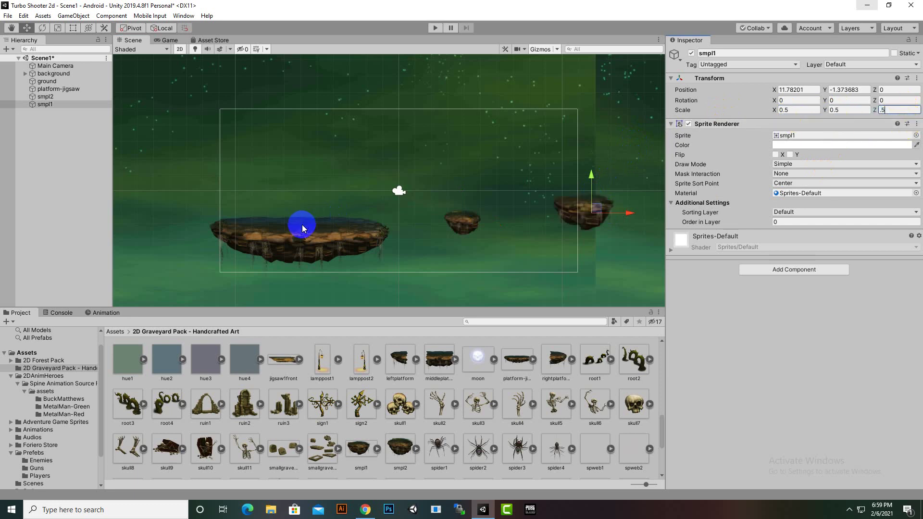
click(809, 111)
text(0.5)
key(Tab)
key(BackSpace)
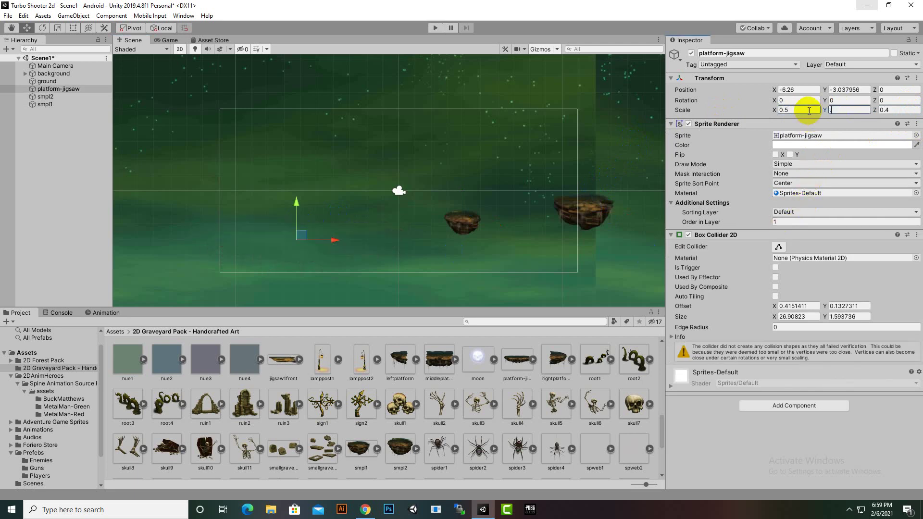
text(0.5)
key(Tab)
key(BackSpace)
text(.)
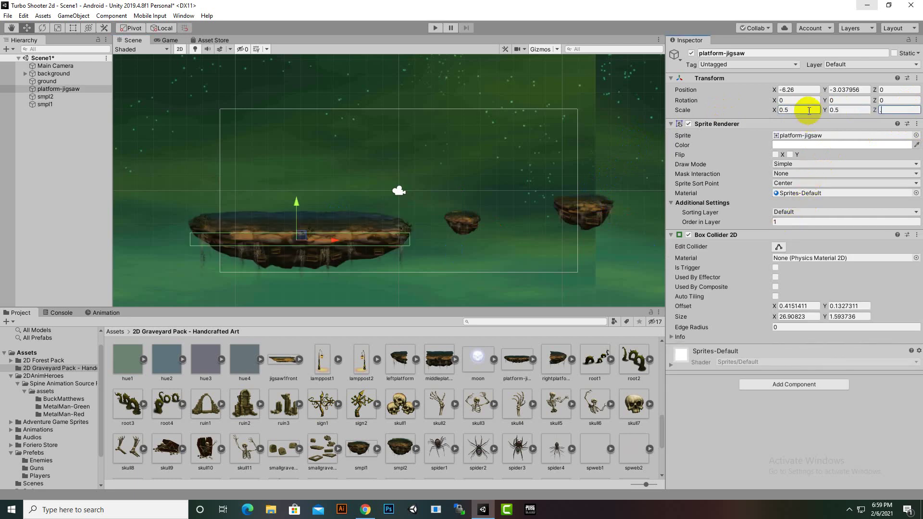
text(5)
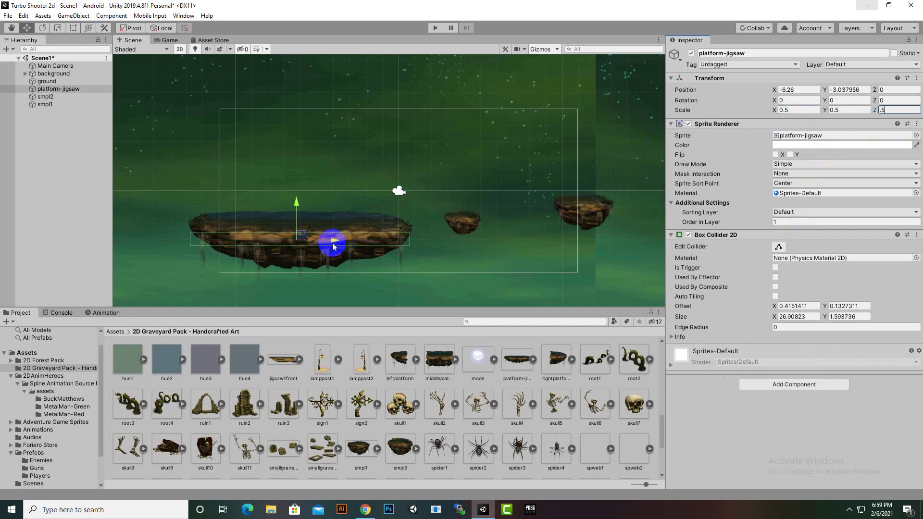
Add a Box Collider 2D component to the smpl2 platform.
scroll(479, 238, down, 1)
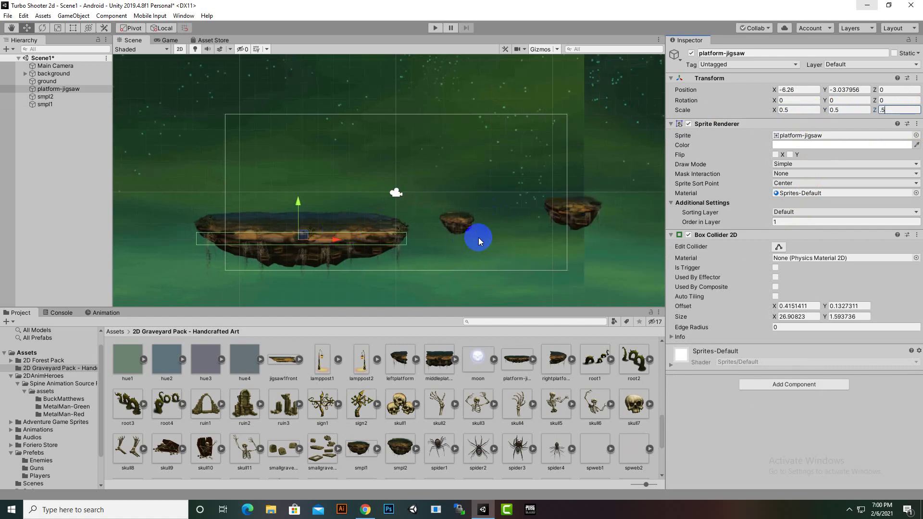
click(461, 227)
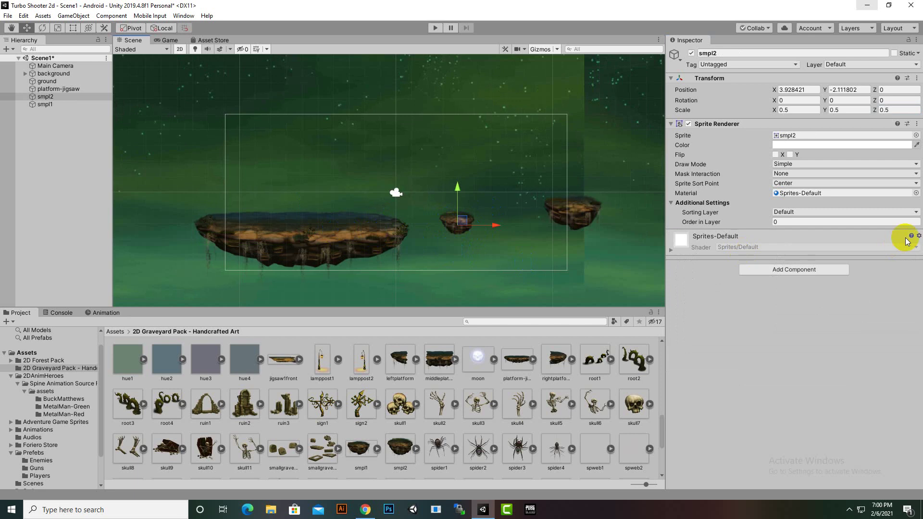
click(792, 270)
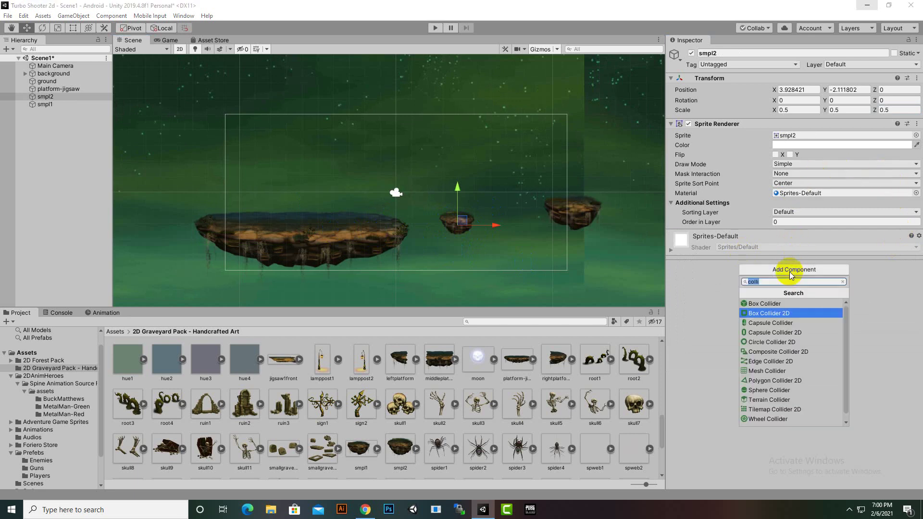
click(782, 313)
scroll(432, 209, up, 3)
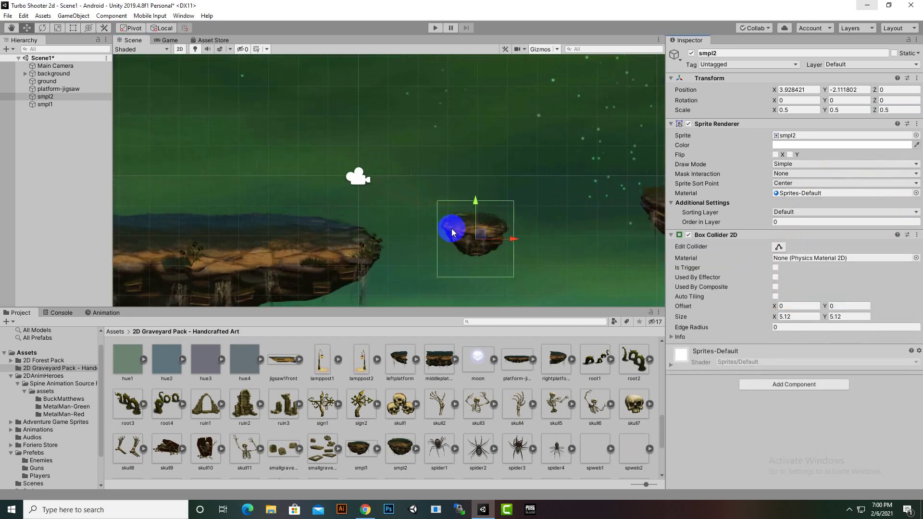
scroll(452, 232, up, 5)
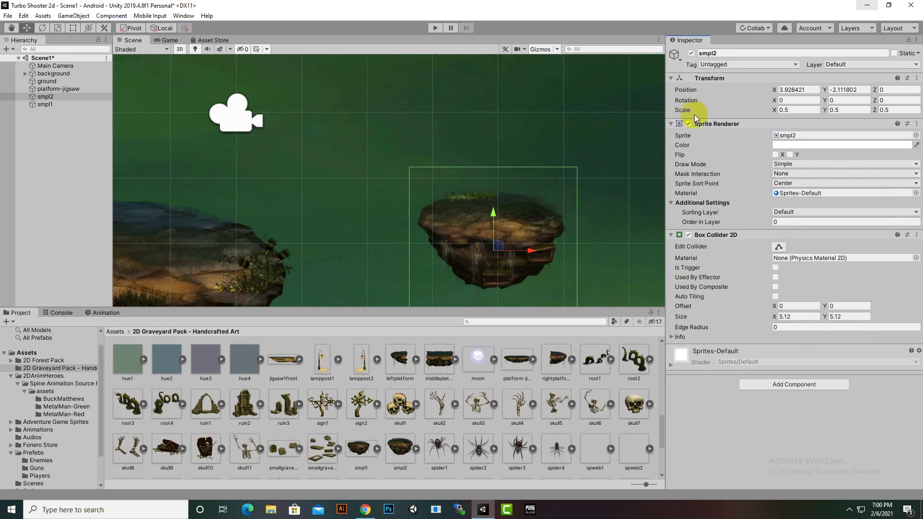
Lower the top edge of smpl2's box collider to below the platform's walking surface, leaving it about 3.23 high.
click(779, 246)
scroll(532, 161, up, 1)
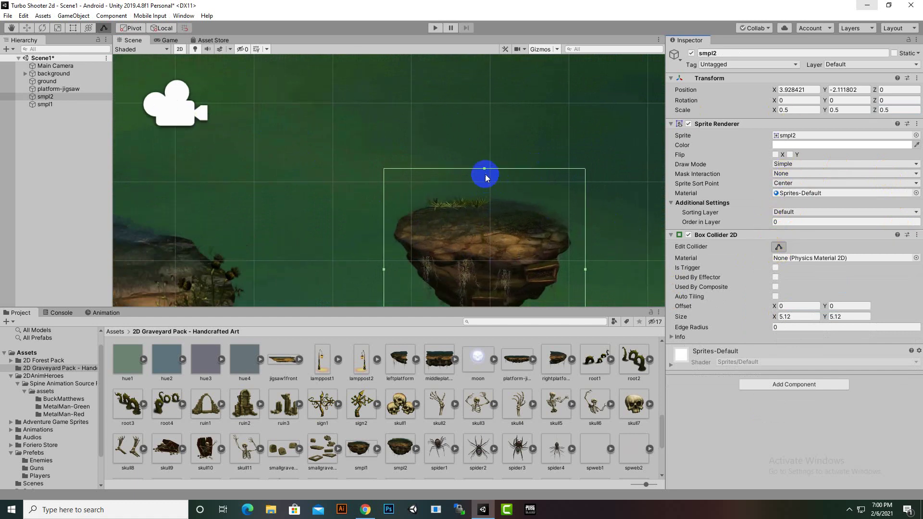
scroll(488, 167, down, 2)
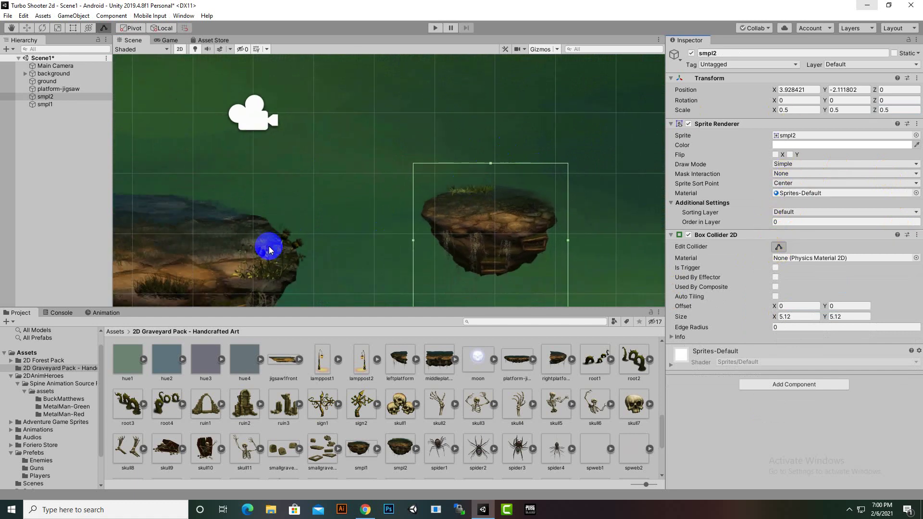
click(264, 243)
scroll(370, 207, down, 1)
middle_drag(370, 204, 521, 167)
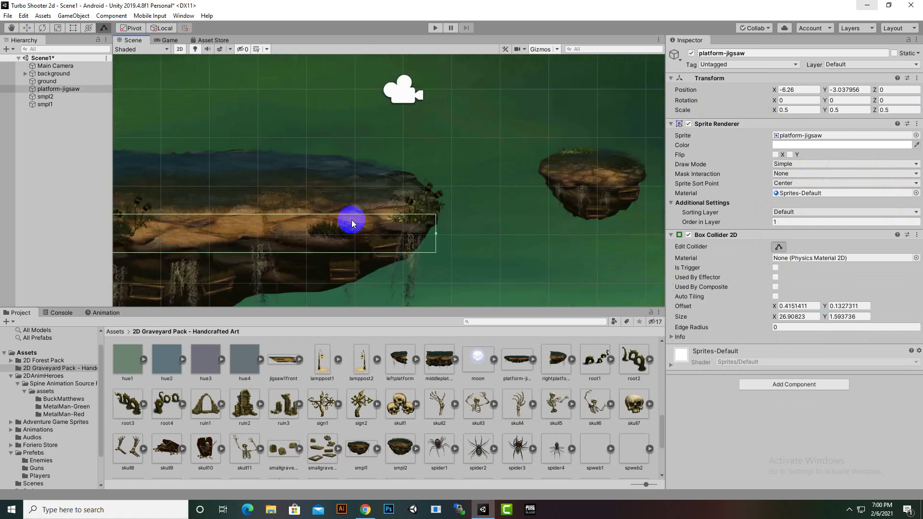
scroll(354, 223, down, 3)
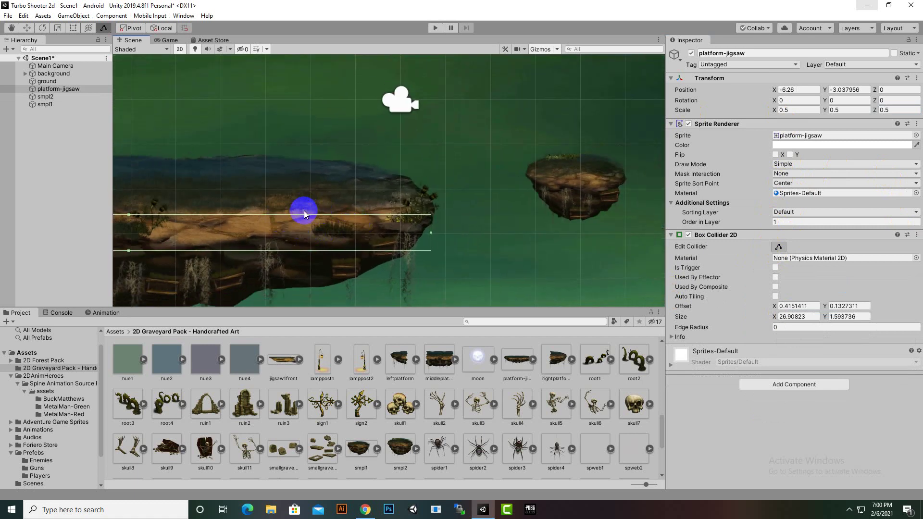
click(593, 193)
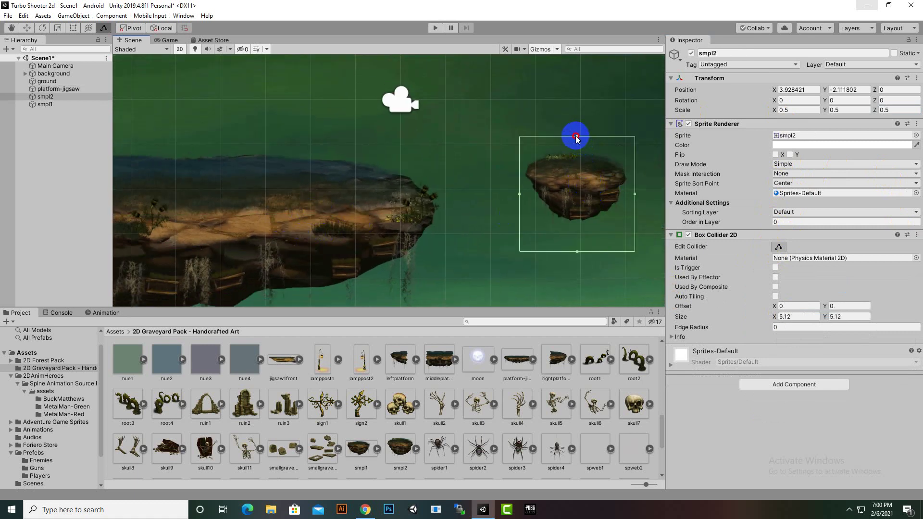
drag(576, 137, 577, 178)
drag(580, 177, 580, 179)
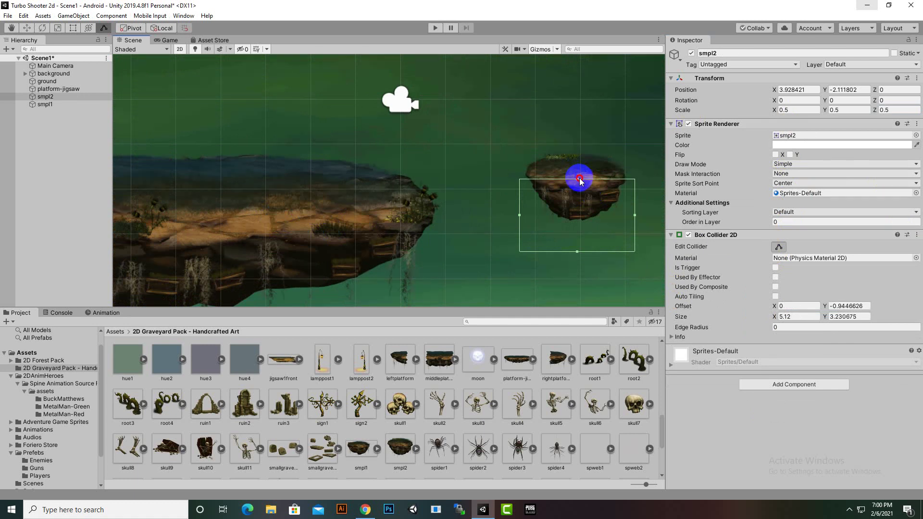
Trim the sides and bottom of smpl2's box collider to a thin band about 4.35 wide and 0.78 high.
drag(518, 215, 529, 215)
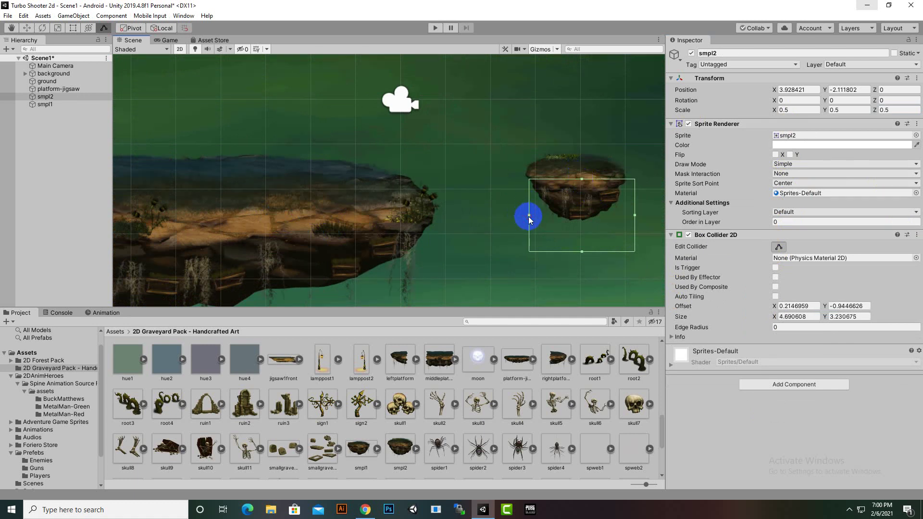
drag(634, 215, 625, 216)
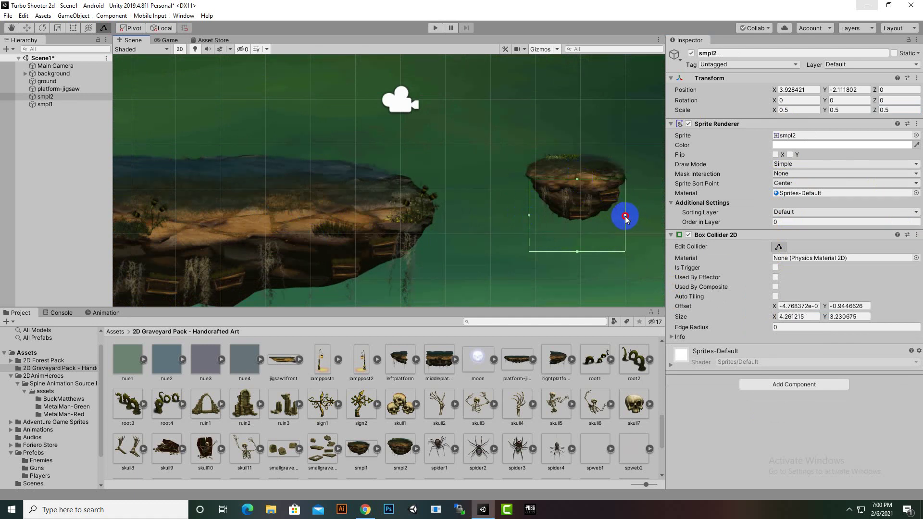
drag(572, 252, 532, 192)
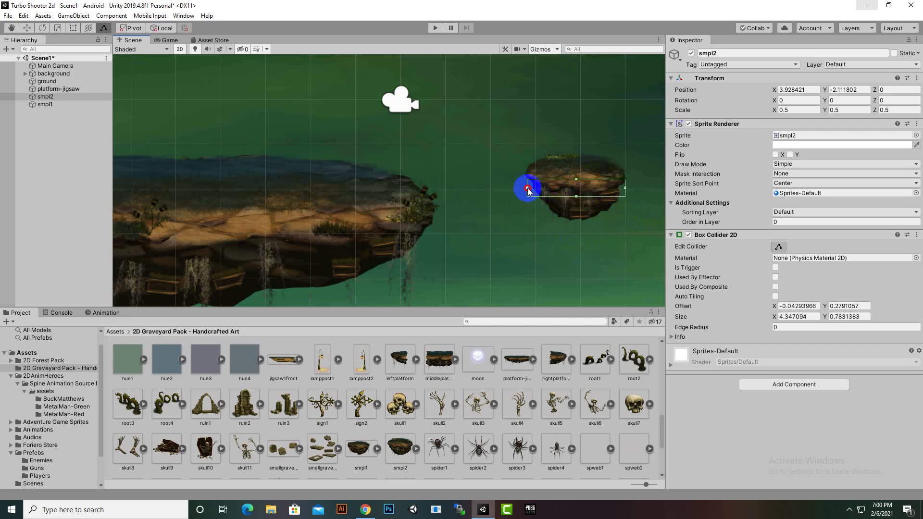
Add a Box Collider 2D component to the smpl1 platform.
scroll(285, 264, down, 5)
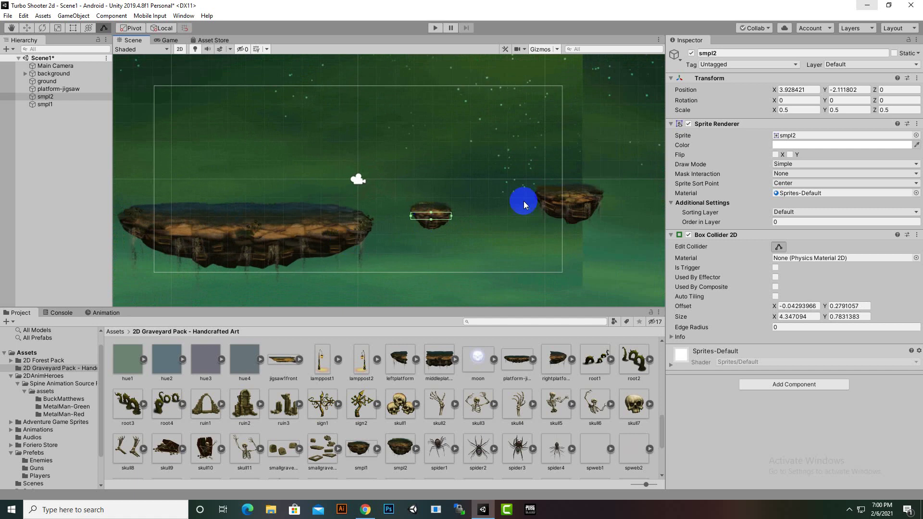
key(w)
click(578, 203)
scroll(577, 236, up, 4)
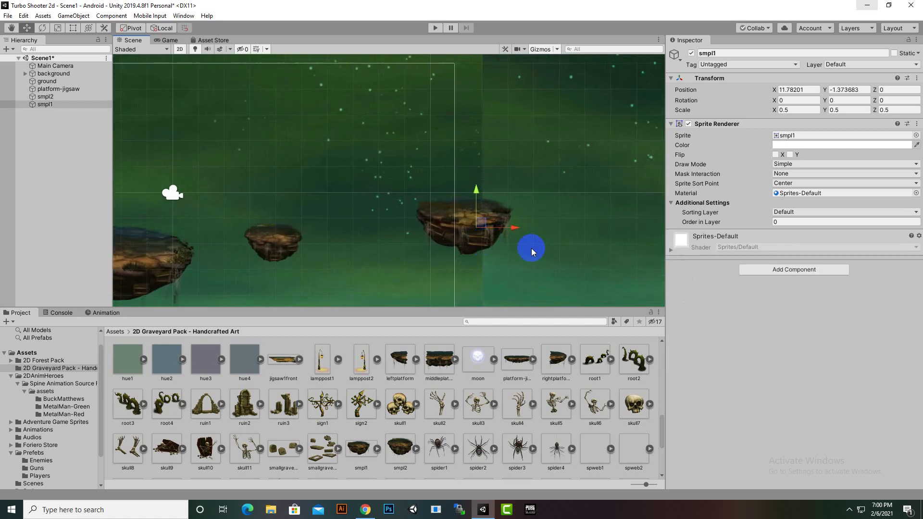
click(775, 271)
click(776, 311)
scroll(452, 208, up, 4)
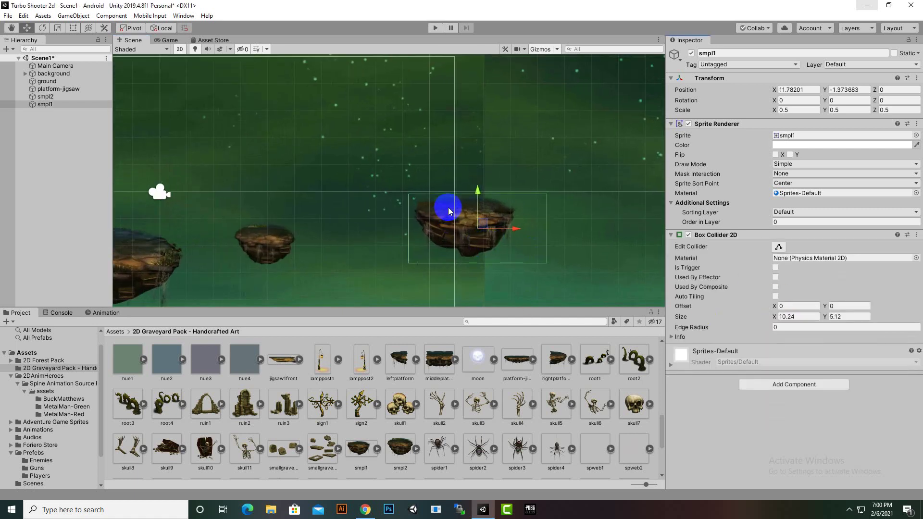
Lower the top edge of smpl1's box collider to just below the platform's walking surface, leaving it about 3.56 high.
click(779, 247)
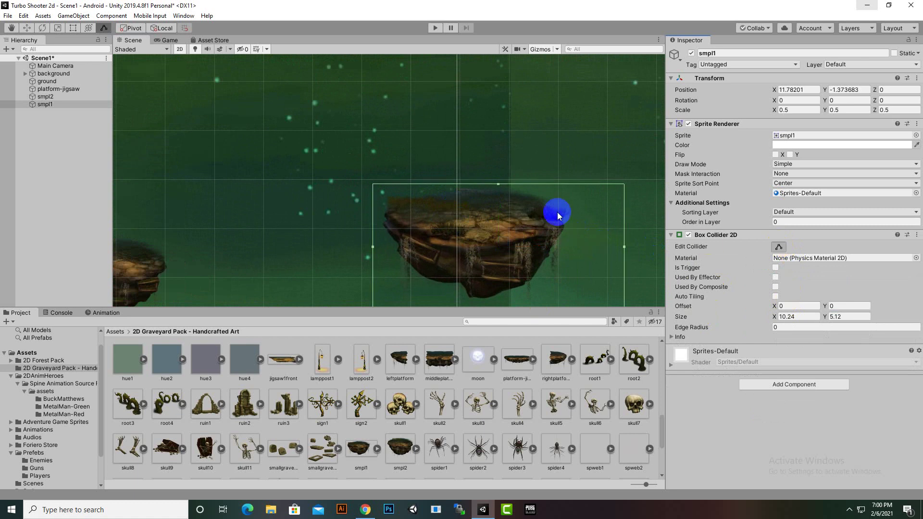
scroll(529, 212, up, 2)
drag(488, 194, 488, 239)
scroll(488, 236, down, 2)
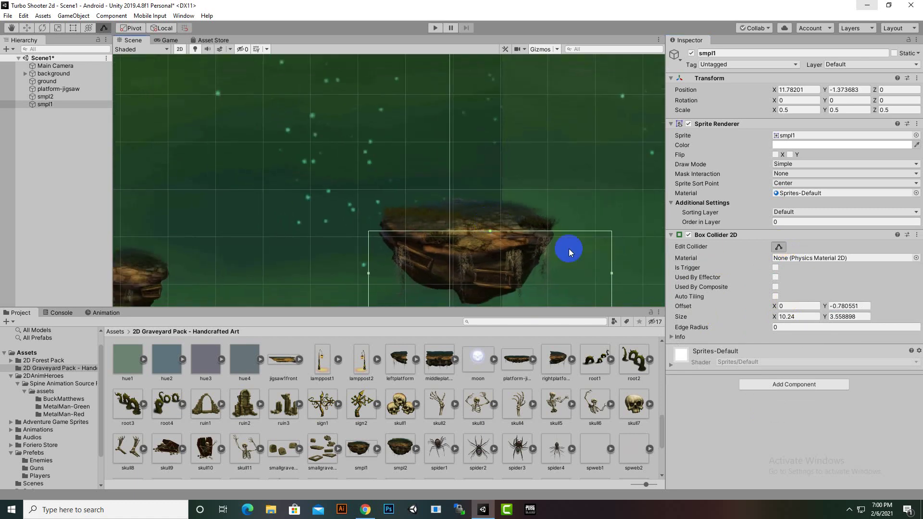
Trim the sides and bottom of smpl1's box collider to a thin band about 7.11 wide and 1.04 high.
drag(613, 274, 550, 279)
drag(368, 272, 380, 272)
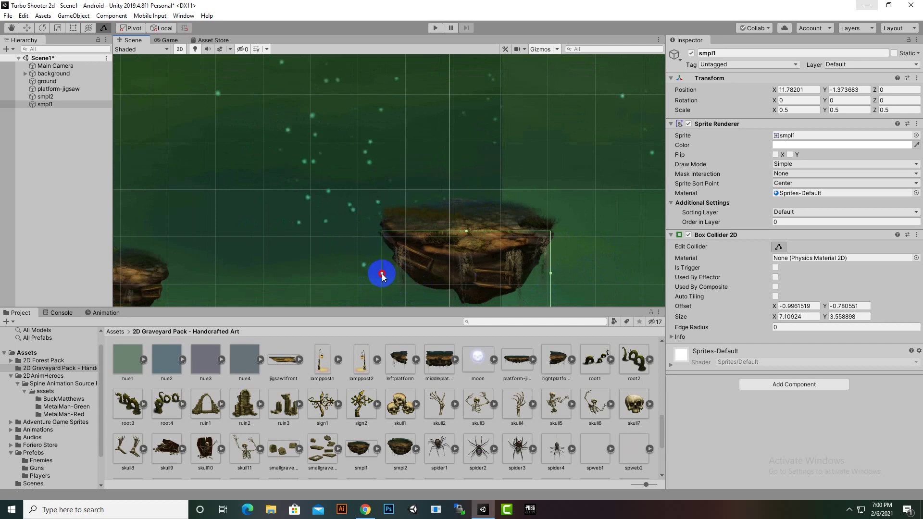
scroll(428, 223, down, 2)
drag(457, 292, 459, 249)
scroll(540, 222, down, 2)
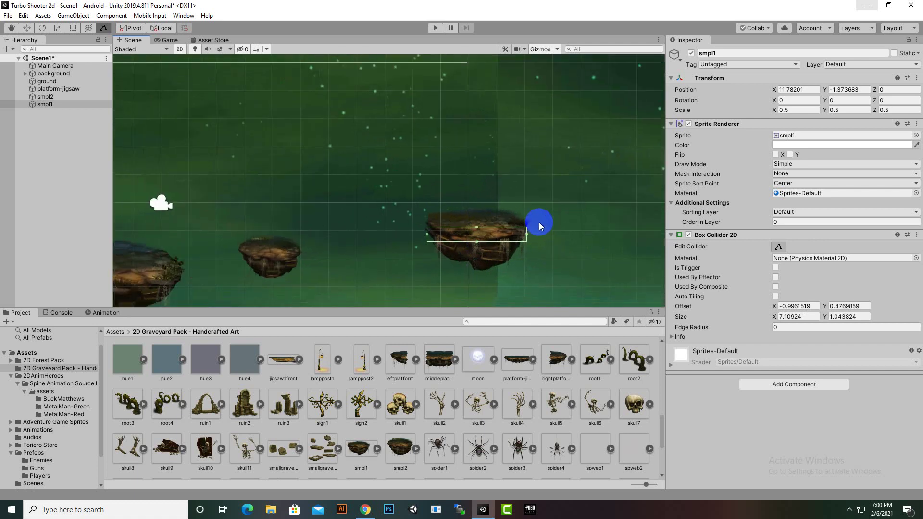
middle_drag(462, 269, 590, 241)
scroll(347, 227, down, 4)
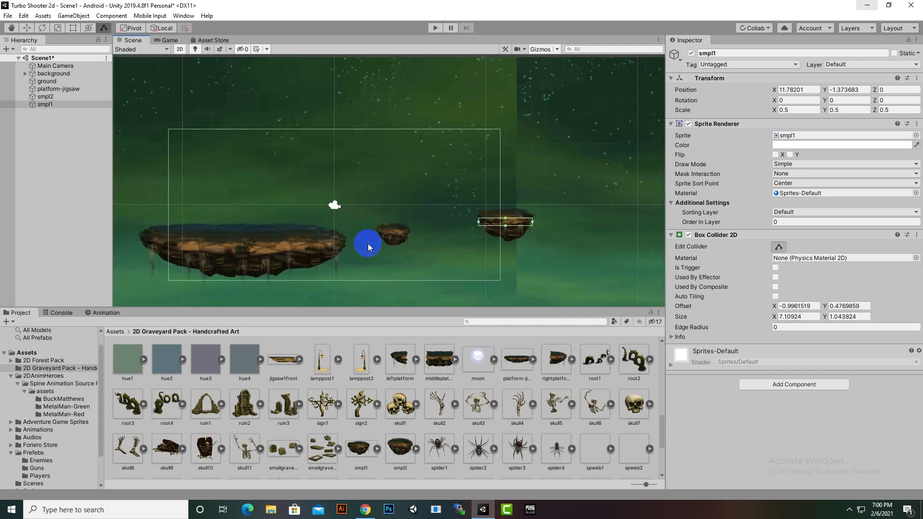
Duplicate the platform-jigsaw platform and slide the copy along the level to about X 9.18.
click(51, 83)
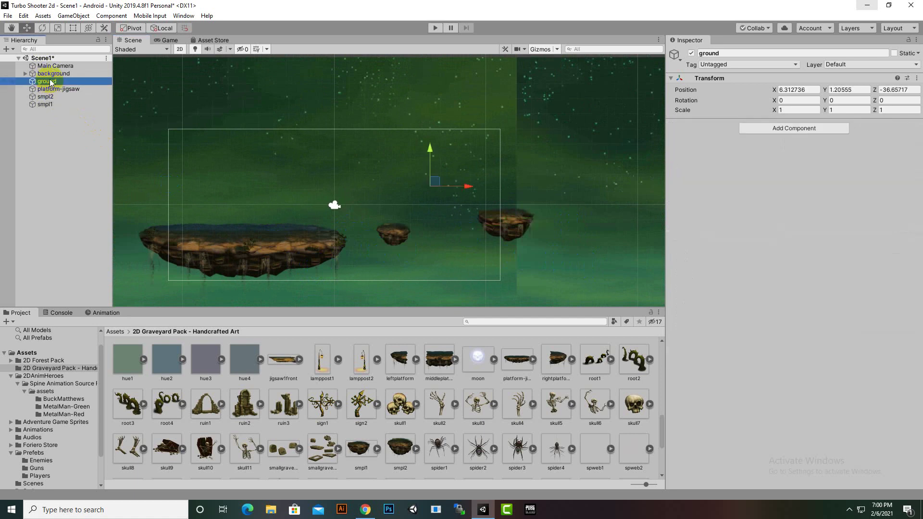
click(52, 89)
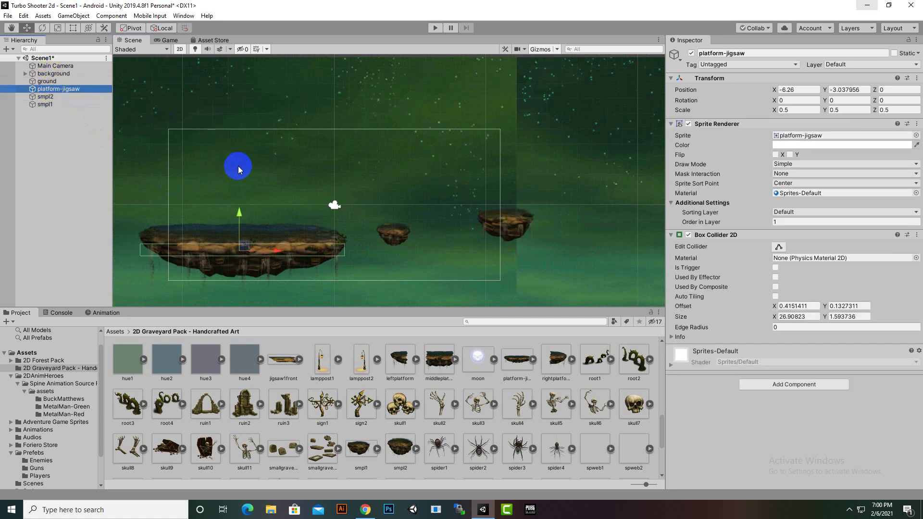
scroll(238, 166, down, 1)
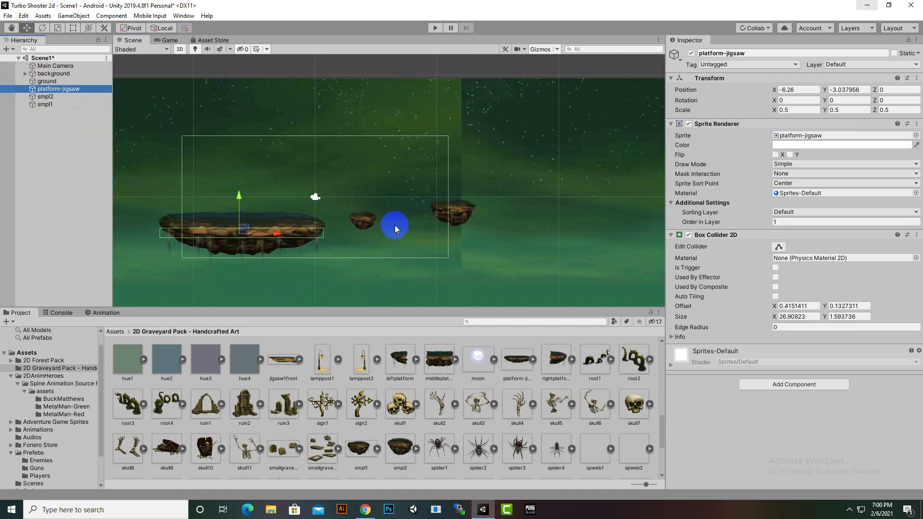
scroll(394, 225, up, 1)
middle_drag(384, 226, 425, 242)
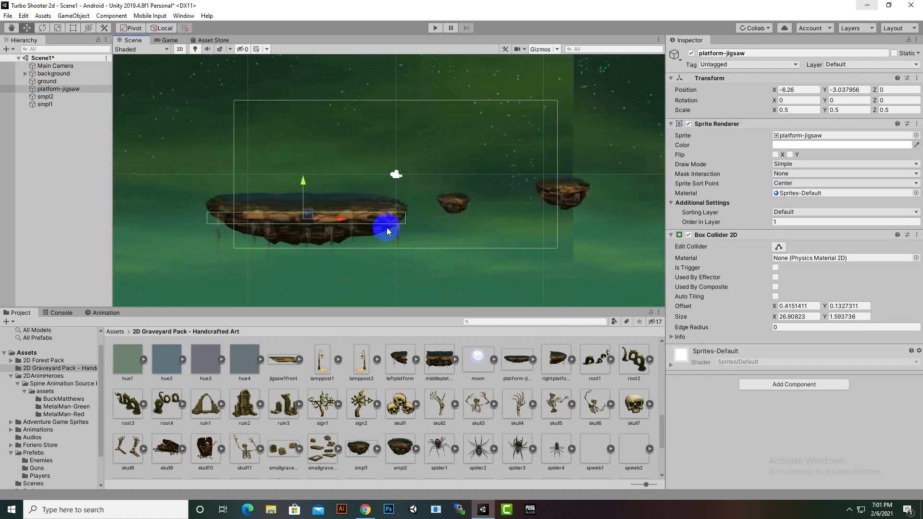
key(ctrl+d)
drag(343, 219, 568, 260)
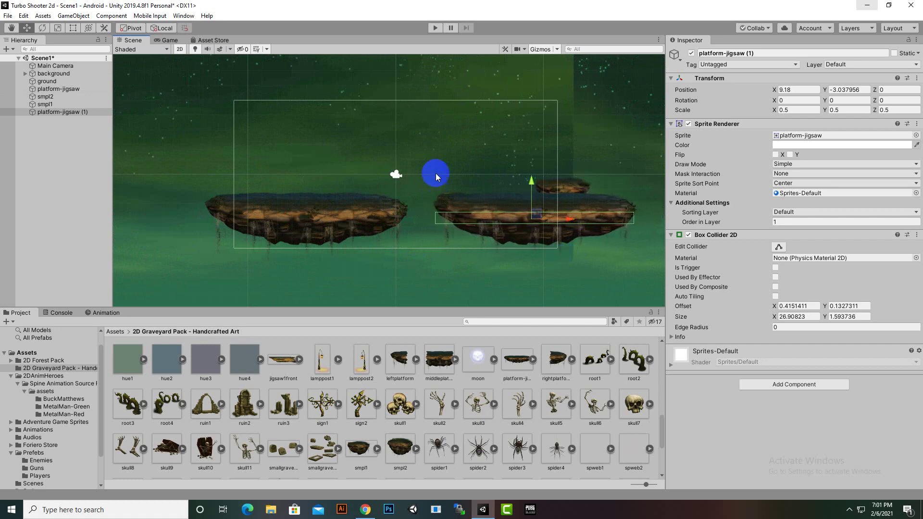
Move the smpl2 platform just past the far end of the duplicated large platform, to about X 18, and raise it slightly.
click(443, 195)
scroll(432, 205, down, 6)
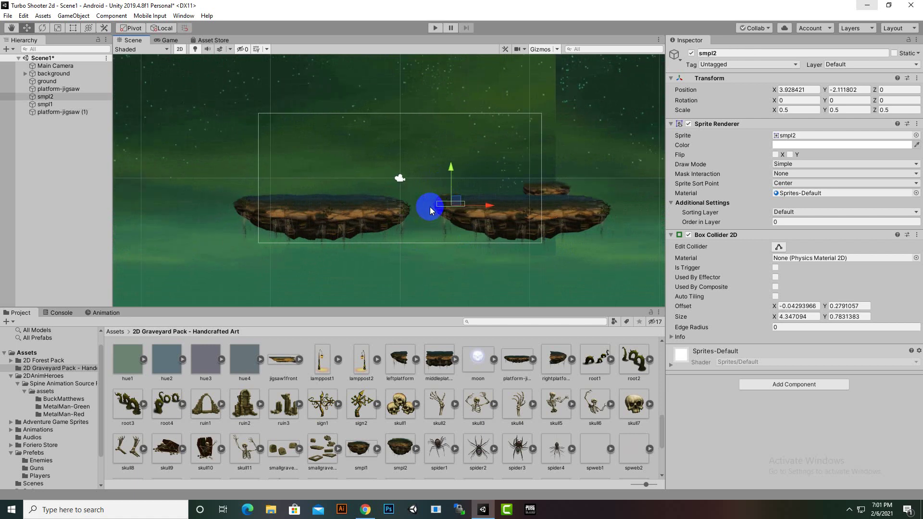
middle_drag(382, 251, 314, 239)
drag(397, 207, 575, 221)
middle_drag(576, 221, 433, 236)
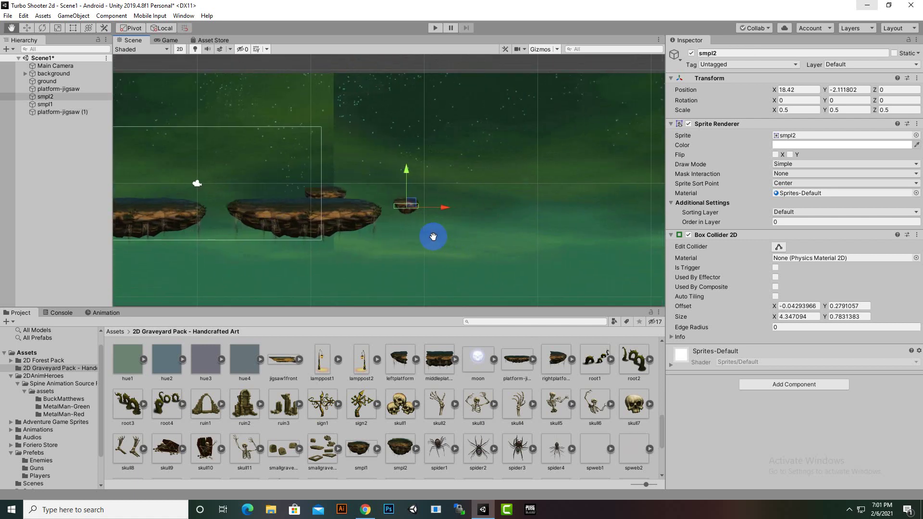
scroll(417, 232, up, 5)
drag(403, 148, 403, 137)
drag(439, 178, 432, 179)
Move the smpl1 platform out from behind the large platform to beside smpl2, at about X 21.82.
click(296, 166)
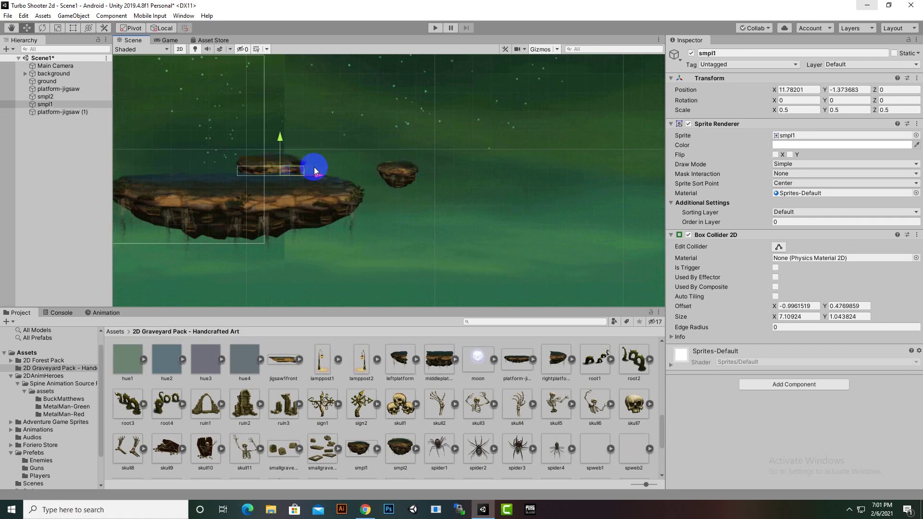
drag(321, 178, 506, 177)
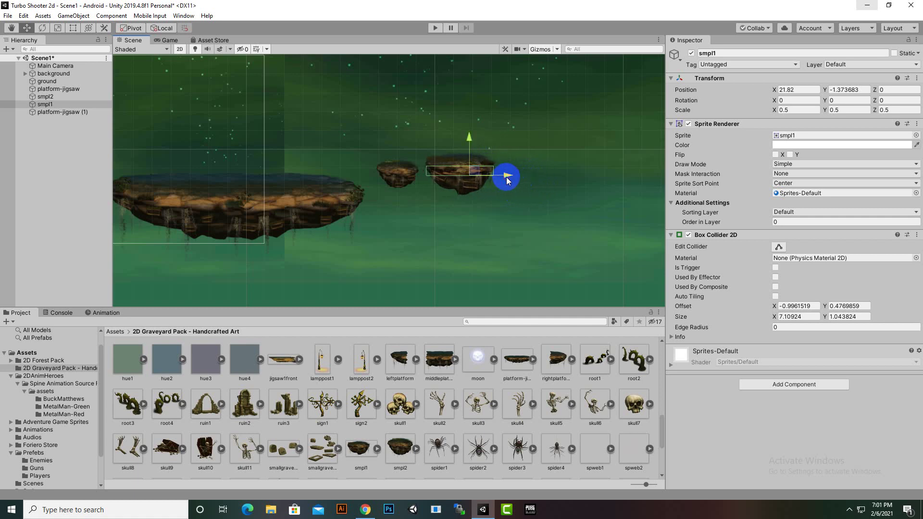
shift+click(406, 177)
shift+click(405, 177)
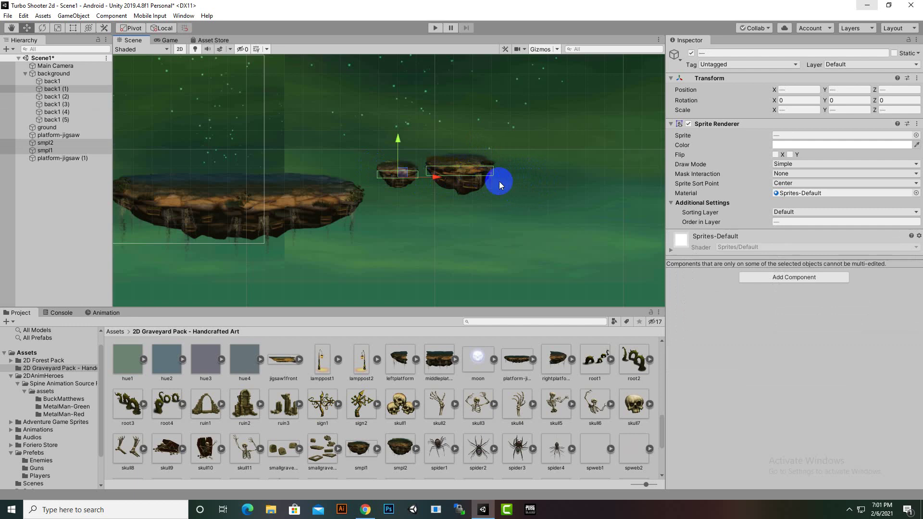
Lower smpl1 to about Y -1.62 to line up with smpl2, and widen the gap by shifting it to about X 22.29.
scroll(451, 163, up, 6)
scroll(451, 162, up, 3)
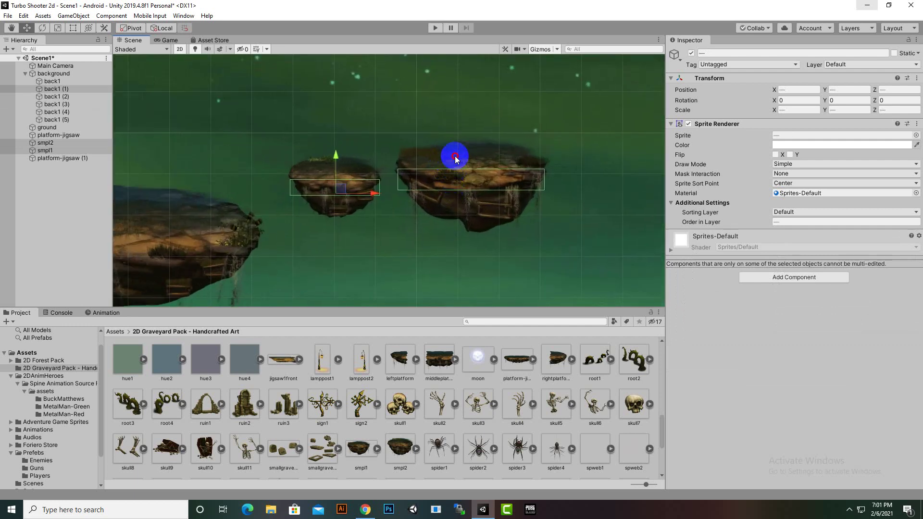
click(459, 161)
drag(493, 150, 346, 186)
ctrl+click(345, 185)
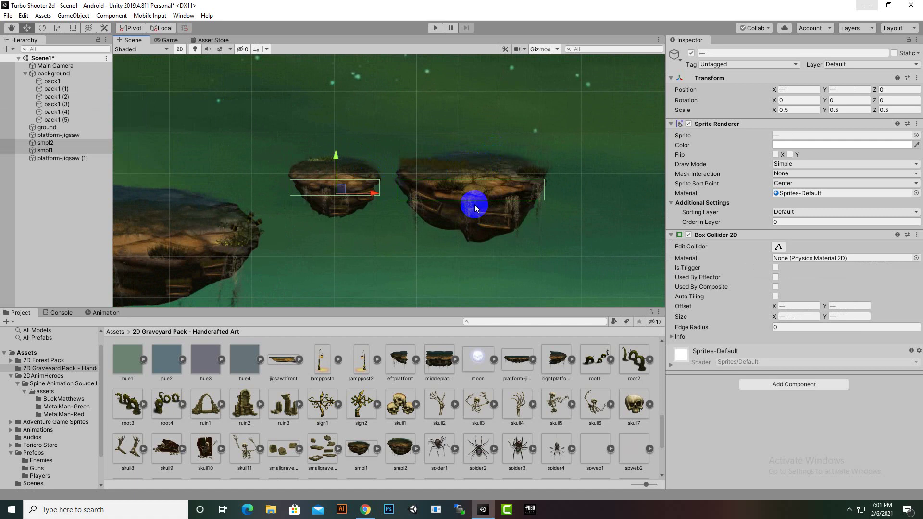
click(447, 166)
scroll(373, 213, down, 2)
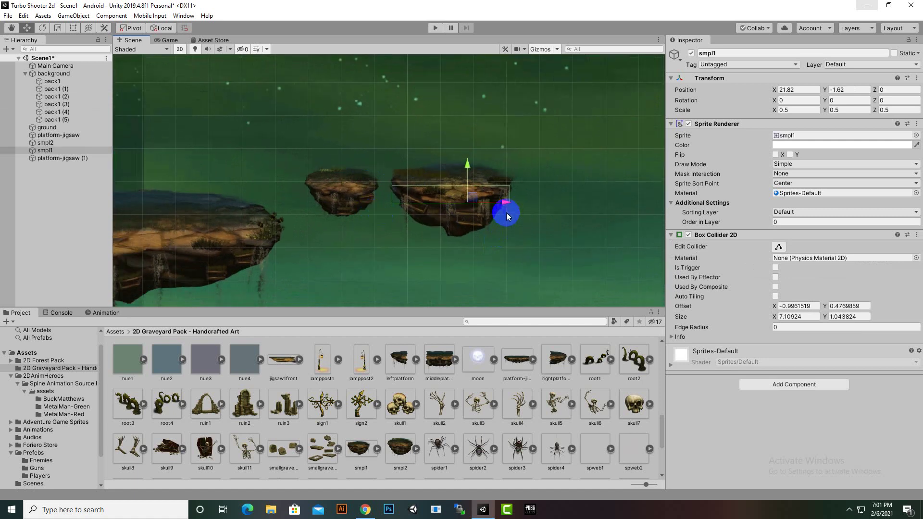
drag(505, 207, 526, 202)
scroll(462, 226, down, 3)
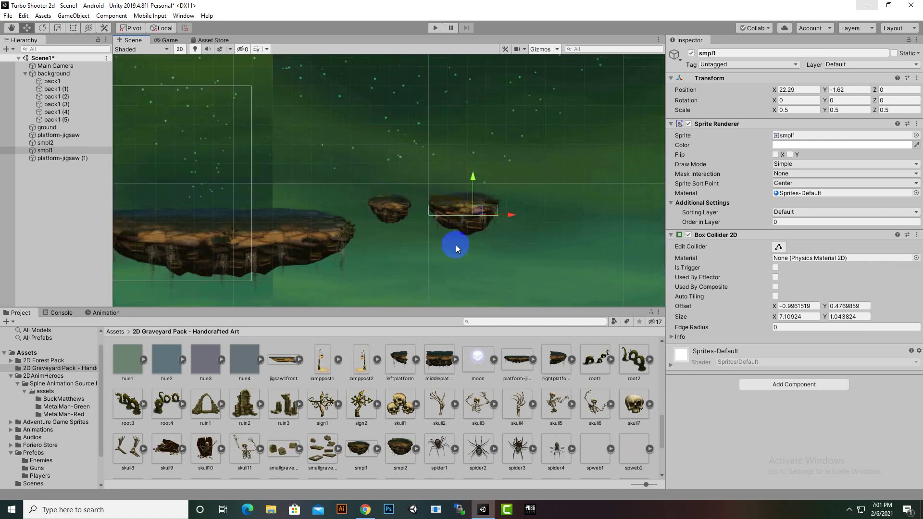
Duplicate platform-jigsaw (1) and place the copy beyond the small platforms and higher up, at about X 31.84, Y 0.06.
click(311, 245)
scroll(327, 261, down, 3)
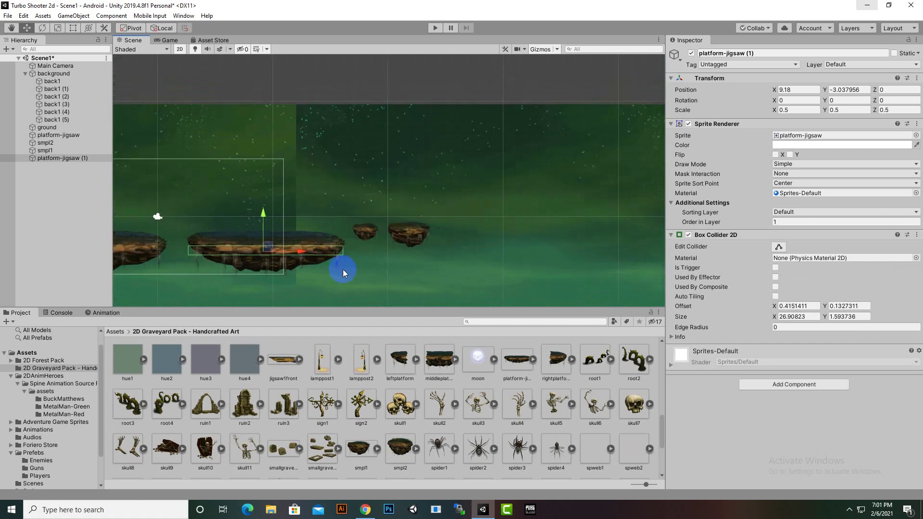
key(ctrl+d)
drag(307, 252, 567, 291)
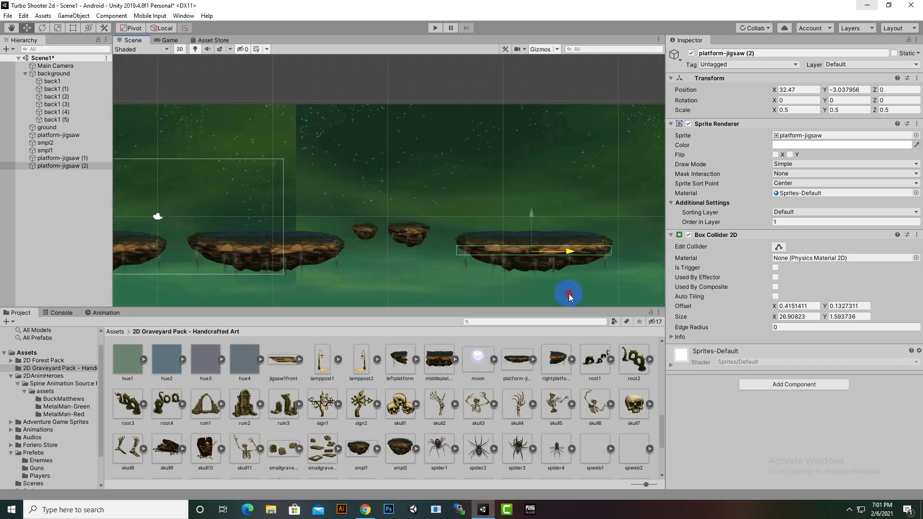
middle_drag(526, 288, 461, 288)
drag(457, 215, 466, 184)
scroll(443, 243, down, 6)
middle_drag(442, 240, 402, 244)
Duplicate the raised large platform and place the copy farther along and lower, at about X 50.06, Y -3.43.
key(ctrl+d)
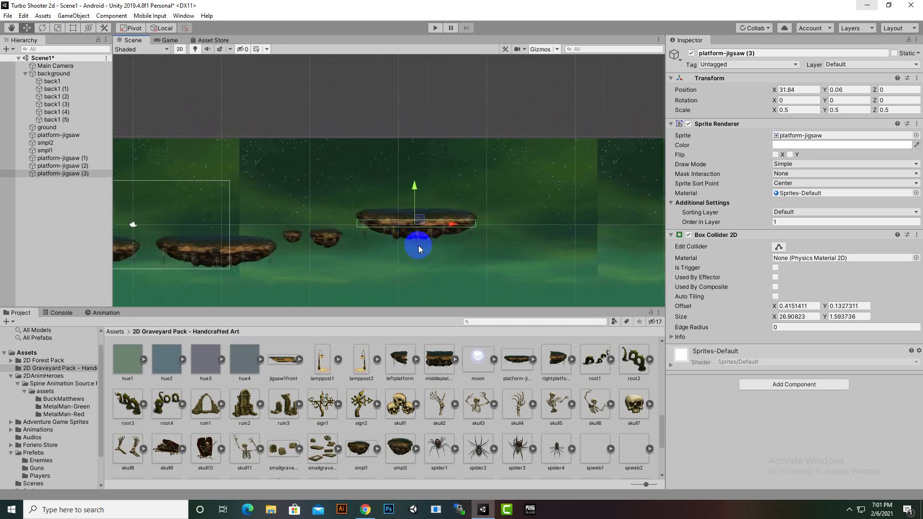
drag(447, 223, 578, 233)
middle_drag(578, 233, 467, 211)
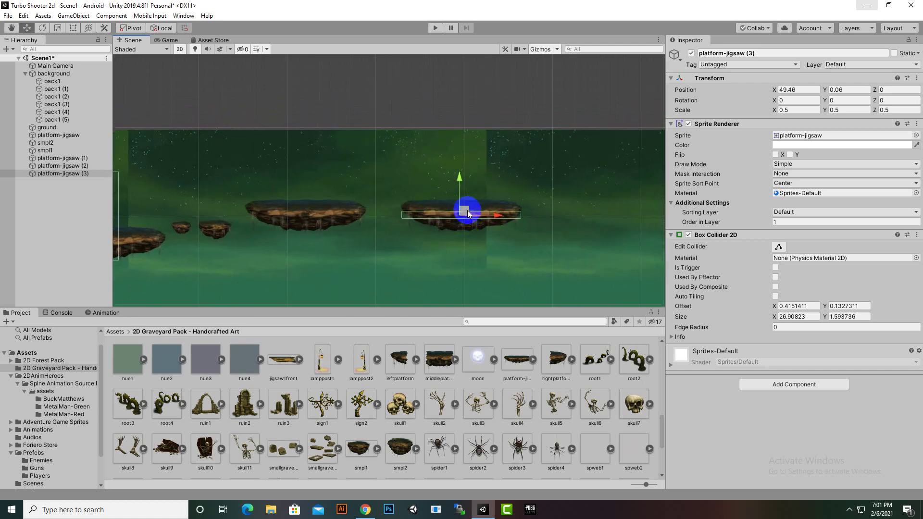
drag(463, 179, 456, 195)
mouse_move(496, 237)
mouse_down()
mouse_move(468, 241)
mouse_move(505, 241)
mouse_up()
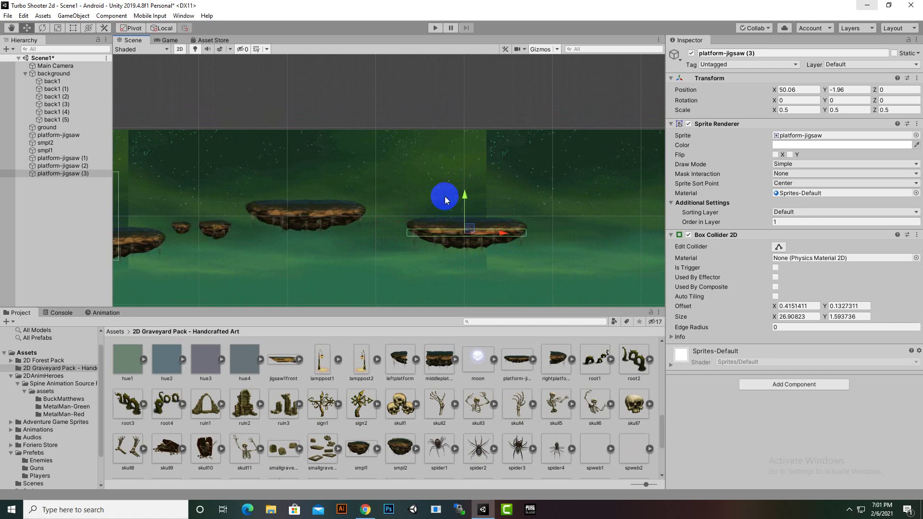
drag(465, 210, 462, 221)
scroll(461, 222, down, 7)
middle_drag(476, 253, 510, 245)
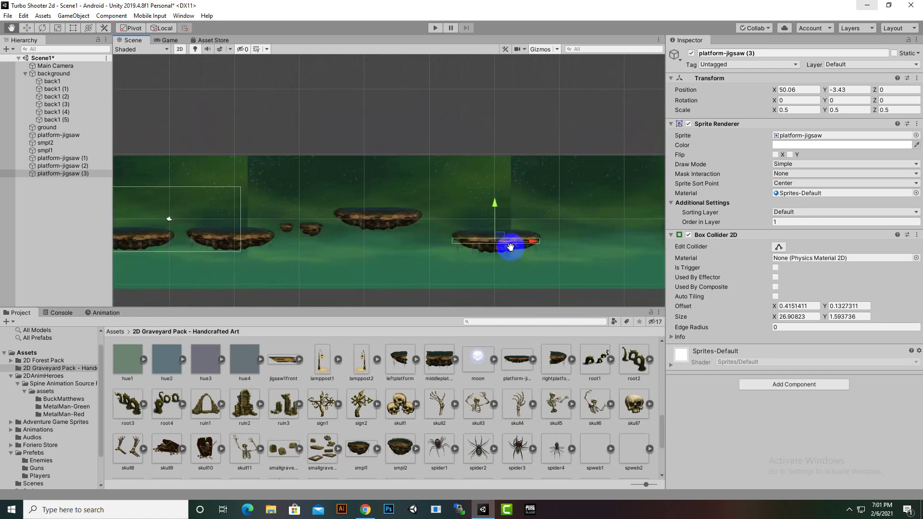
Duplicate smpl1 and place the copy in the gap between the last two large platforms, at about X 41.51, Y -1.25.
click(314, 226)
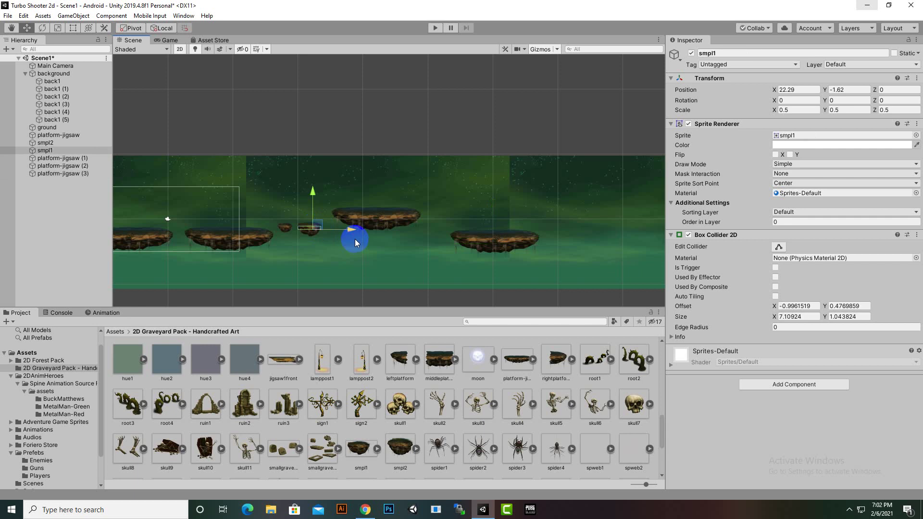
key(ctrl+d)
drag(351, 231, 441, 198)
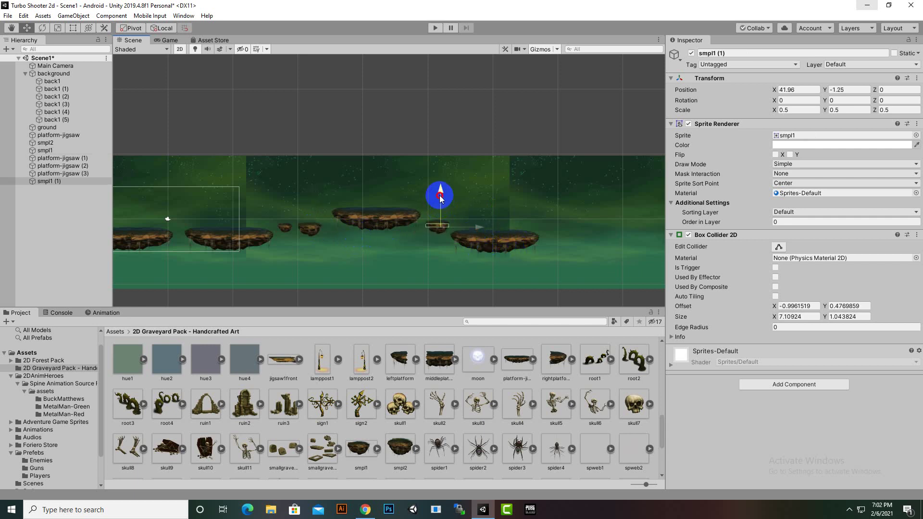
drag(481, 230, 477, 230)
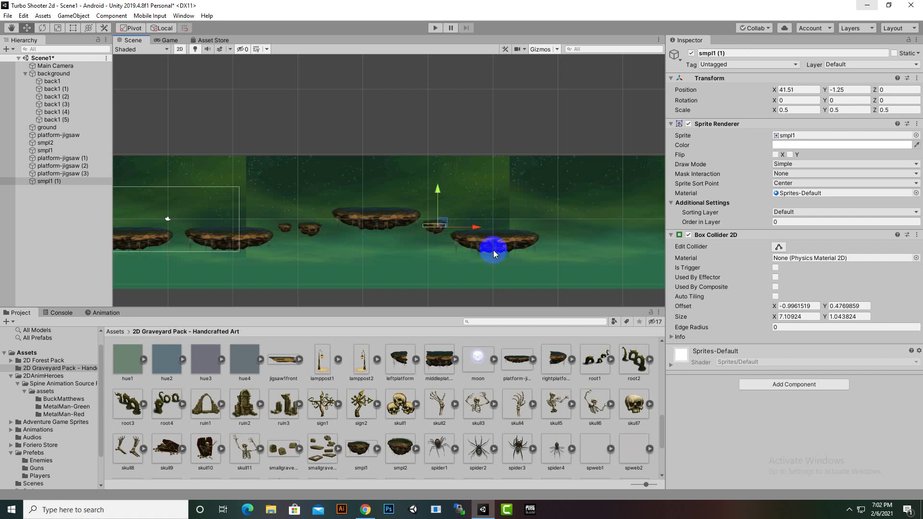
Duplicate the last large platform and slide the copy along the level to about X 66.06.
click(494, 250)
scroll(434, 293, down, 1)
key(ctrl+d)
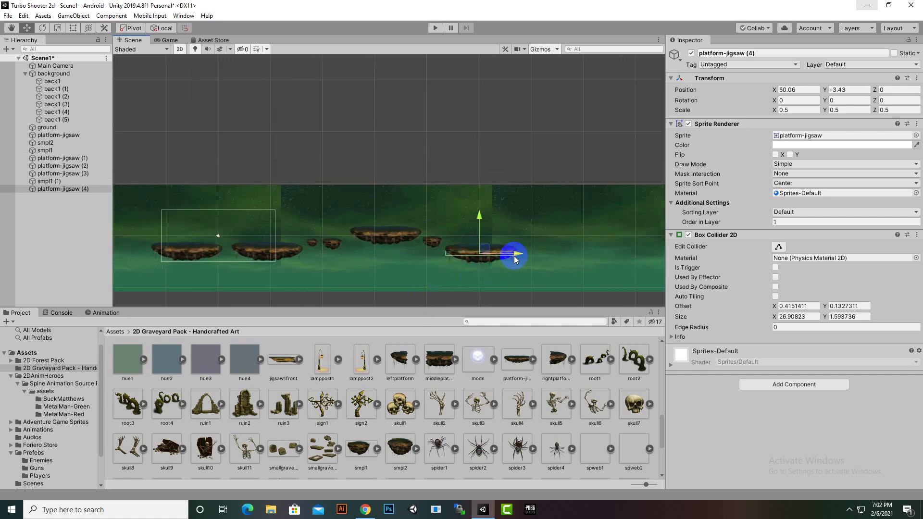
drag(515, 260, 598, 274)
middle_drag(597, 274, 481, 279)
scroll(403, 286, up, 2)
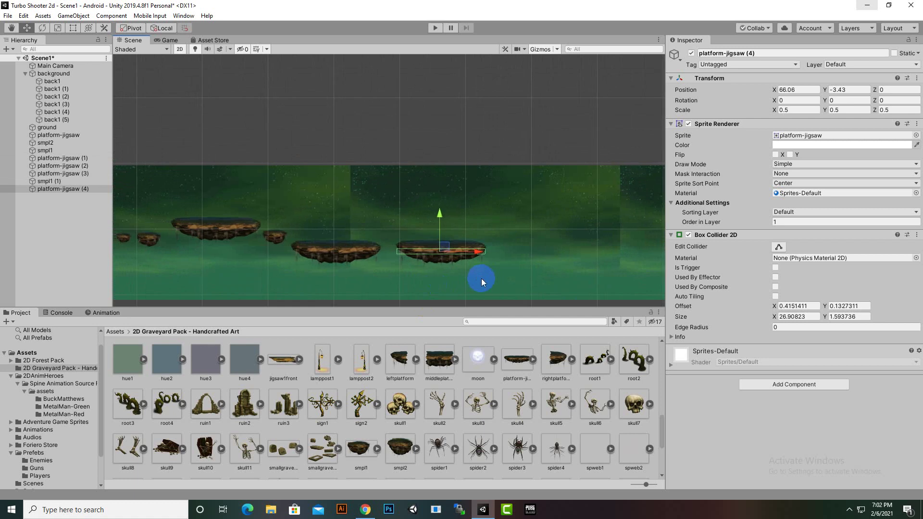
Duplicate smpl1 (1) and place the copy just past the newest large platform, at about X 76.64, Y -1.25.
click(276, 237)
key(ctrl+d)
drag(318, 238, 545, 269)
click(514, 236)
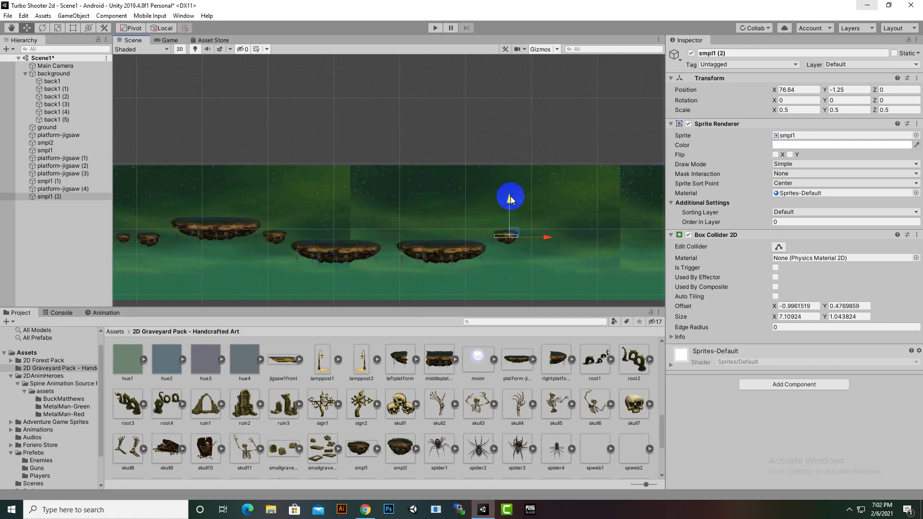
mouse_move(512, 200)
mouse_down()
mouse_move(511, 226)
mouse_move(514, 196)
mouse_up()
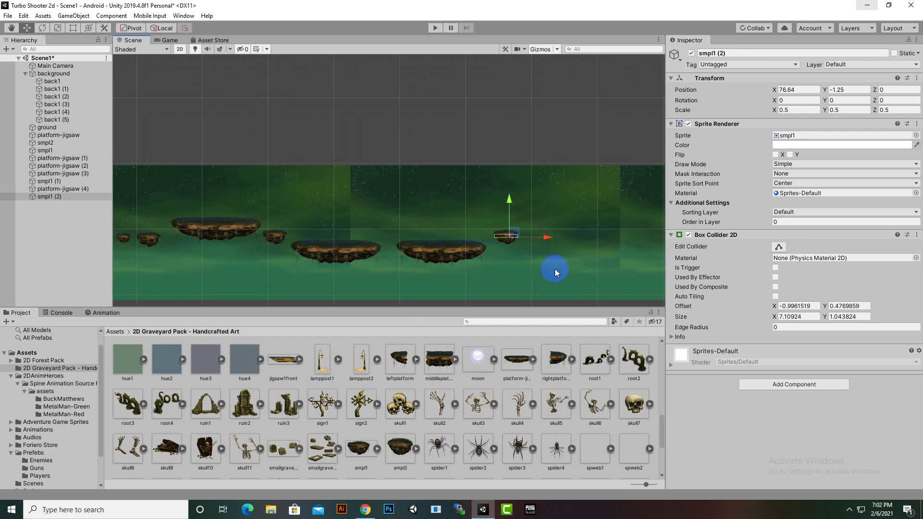
Duplicate smpl1 (2) twice, placing one copy at about X 82.43 and the other well beyond it at the same height.
key(ctrl+d)
drag(548, 238, 587, 248)
key(ctrl+d)
middle_drag(568, 261, 494, 264)
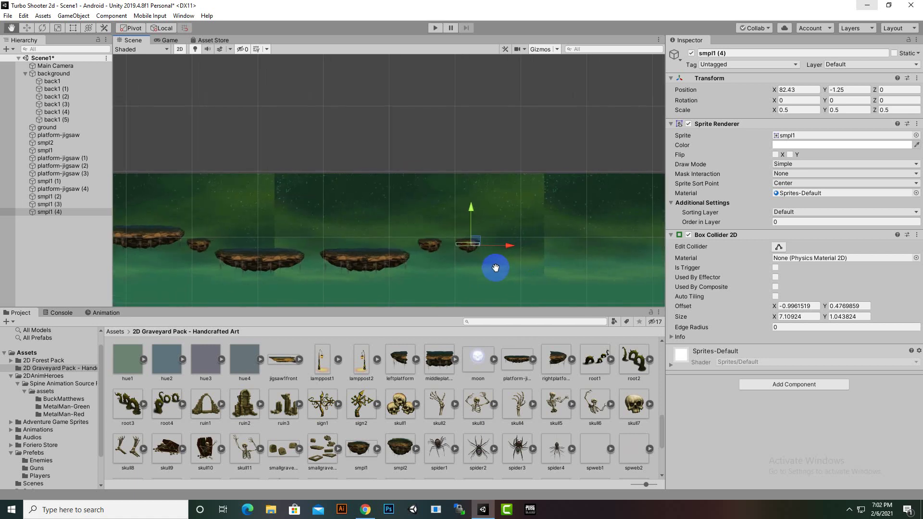
drag(503, 247, 602, 258)
Duplicate platform-jigsaw (4) and slide the copy past the pair of small platforms to about X 92.02.
click(398, 258)
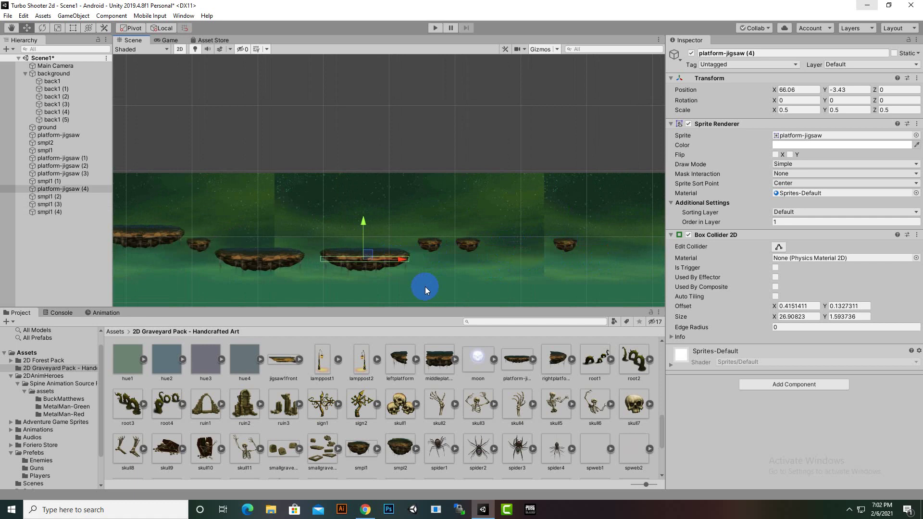
key(ctrl+d)
drag(402, 258, 570, 291)
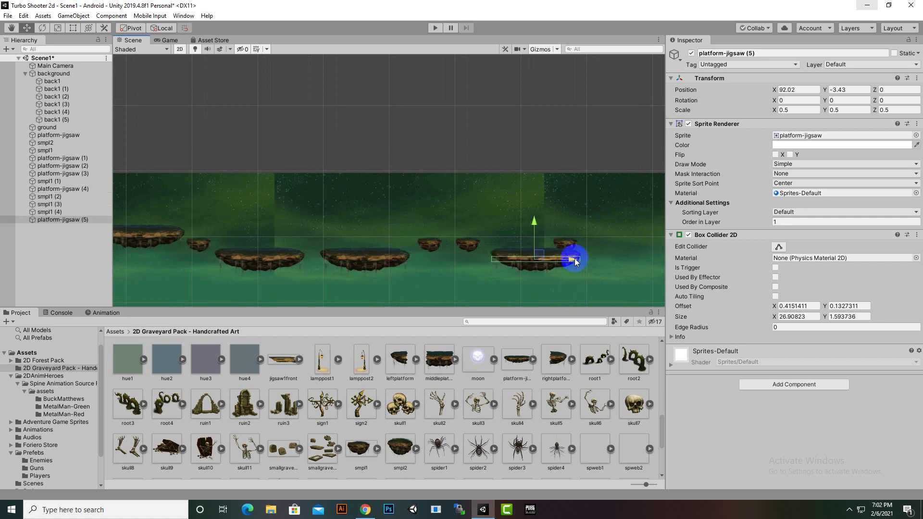
Move smpl1 (4) just past the newest large platform, to about X 102.15 at the same height.
click(566, 242)
drag(608, 247, 641, 258)
middle_drag(642, 258, 440, 278)
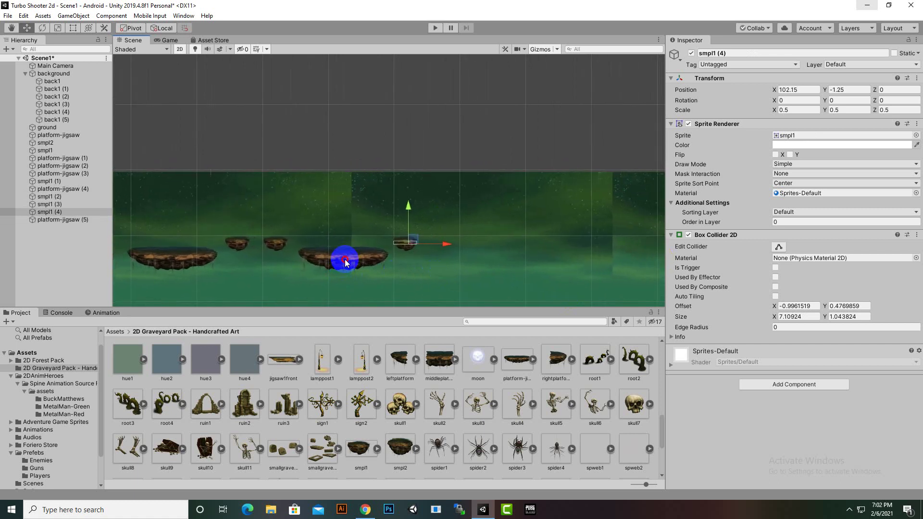
Duplicate platform-jigsaw (5) and place the copy just past smpl1 (4), at about X 111.82, Y -1.69.
click(377, 267)
key(ctrl+d)
drag(386, 258, 474, 221)
scroll(467, 228, down, 7)
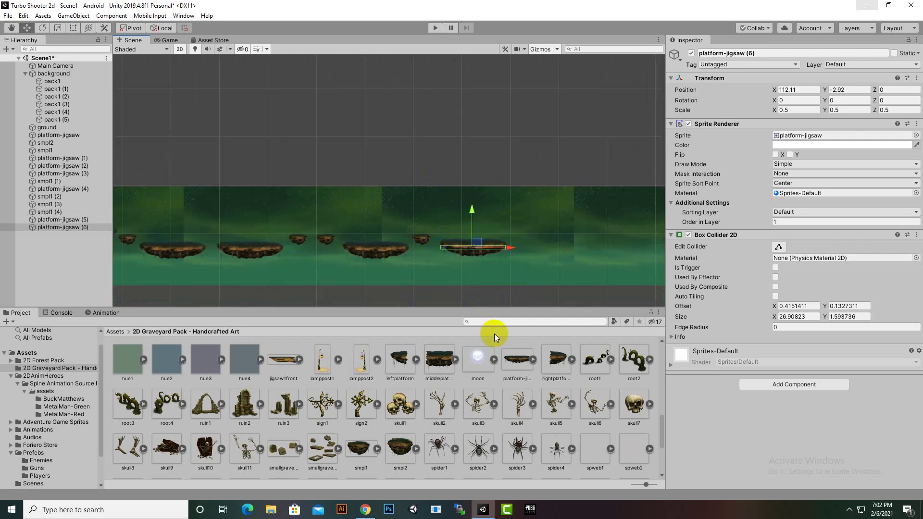
scroll(486, 296, up, 3)
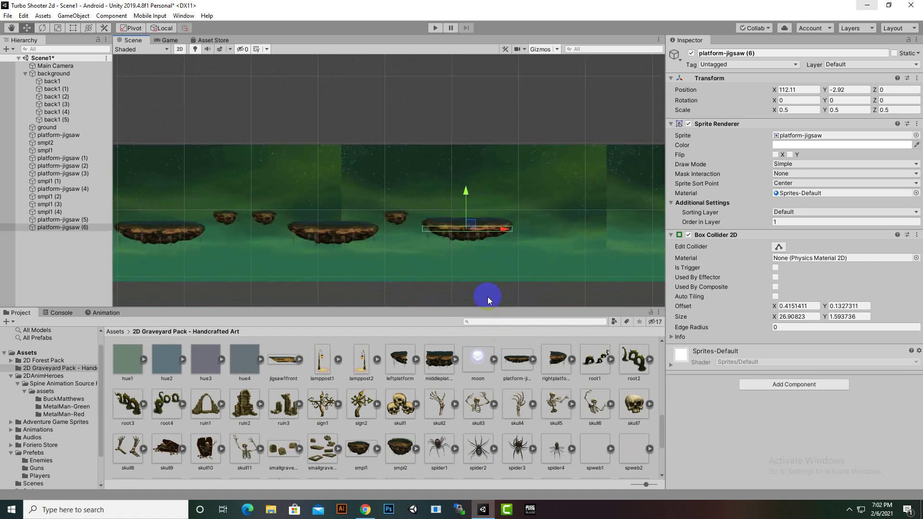
drag(437, 198, 437, 202)
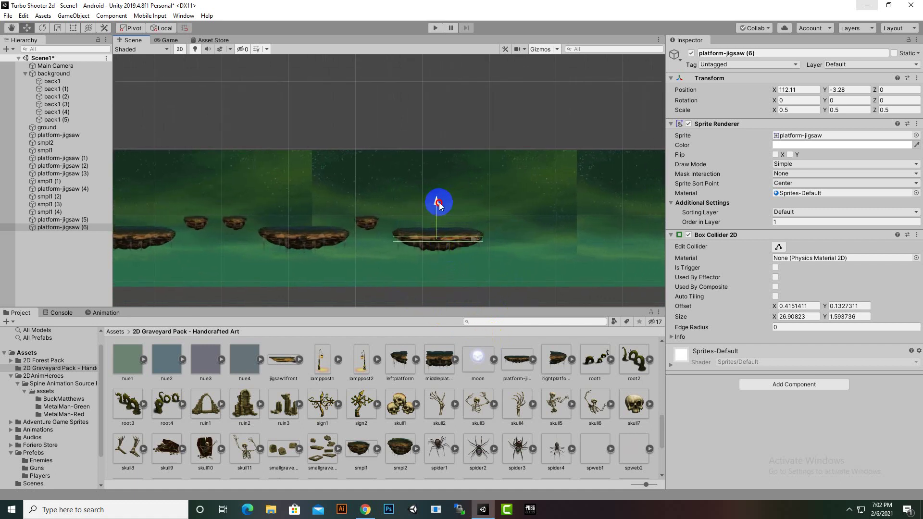
click(473, 241)
drag(472, 240, 469, 238)
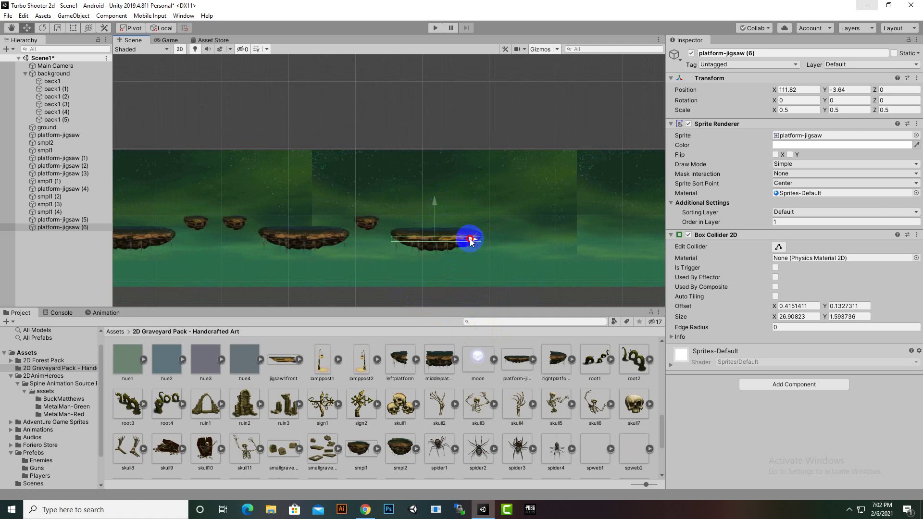
click(439, 206)
drag(439, 206, 442, 194)
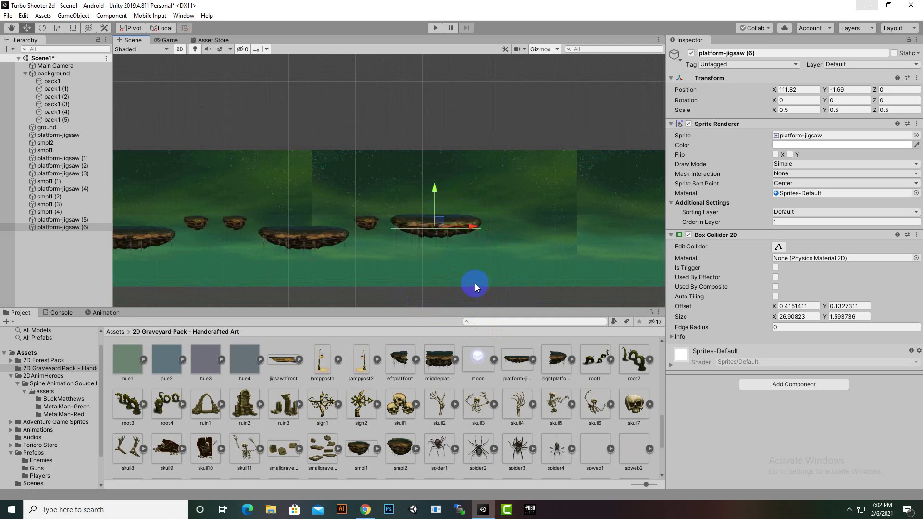
Duplicate platform-jigsaw (6) and slide the copy along the level to about X 127.43.
key(ctrl+d)
drag(474, 230, 585, 252)
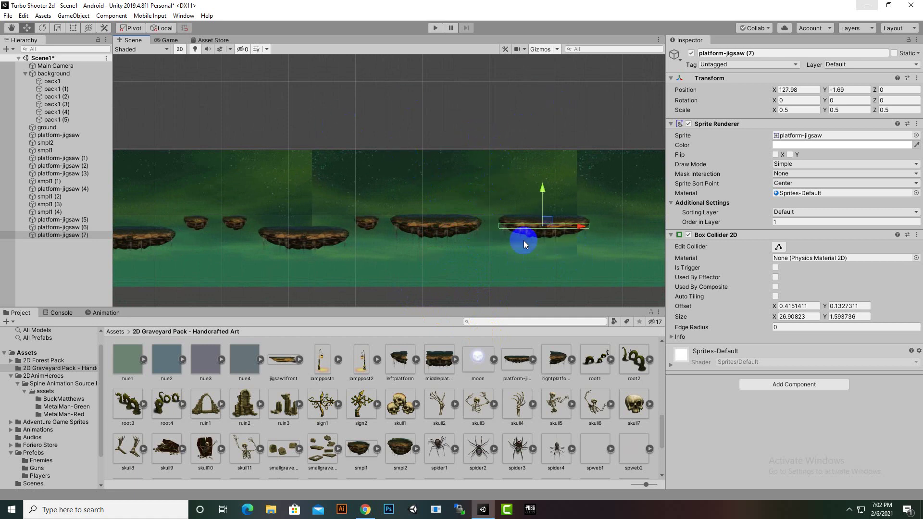
scroll(522, 238, up, 1)
middle_drag(516, 236, 444, 231)
drag(504, 222, 500, 222)
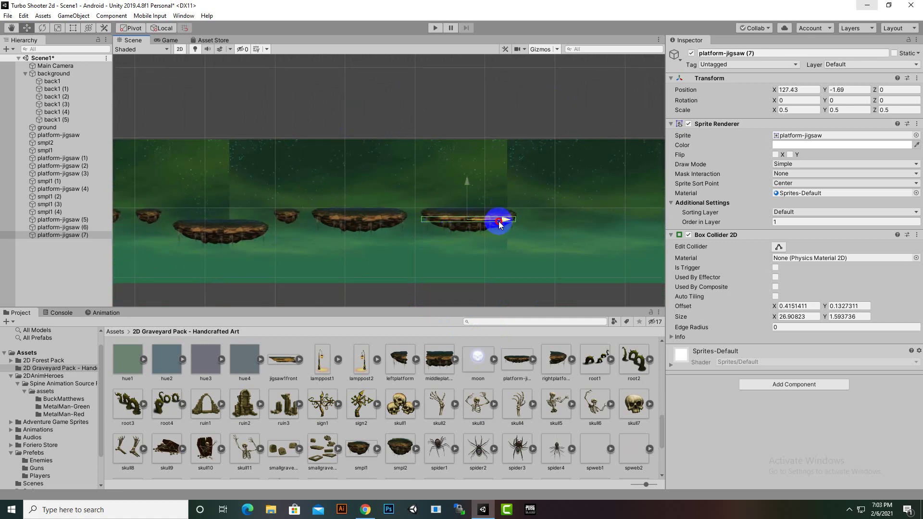
Duplicate platform-jigsaw (7) twice and line the copies up end to end, at about X 140.1 and X 152.8.
scroll(433, 246, down, 2)
scroll(441, 258, down, 1)
middle_drag(440, 255, 458, 273)
scroll(457, 255, down, 2)
scroll(459, 270, up, 2)
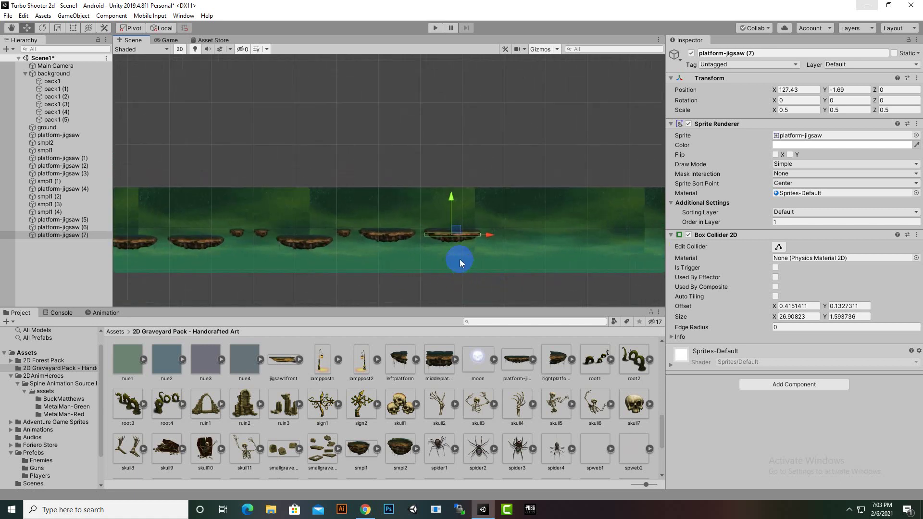
key(ctrl+d)
drag(491, 235, 597, 249)
key(ctrl+d)
scroll(557, 254, down, 4)
middle_drag(552, 284, 439, 251)
scroll(476, 249, up, 3)
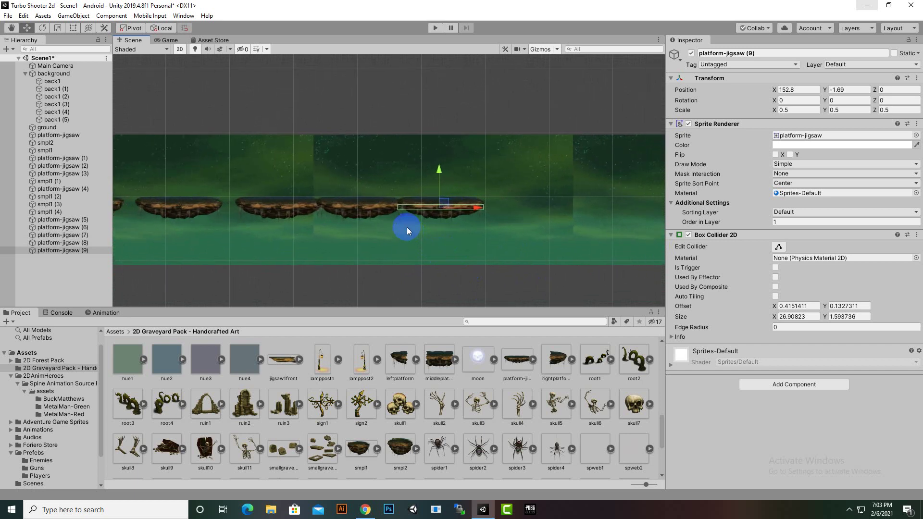
click(358, 203)
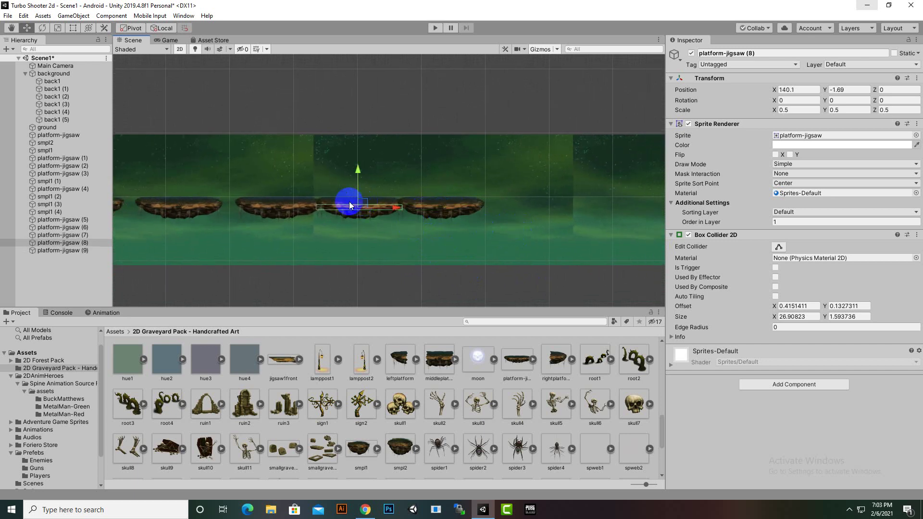
ctrl+click(288, 204)
ctrl+click(438, 202)
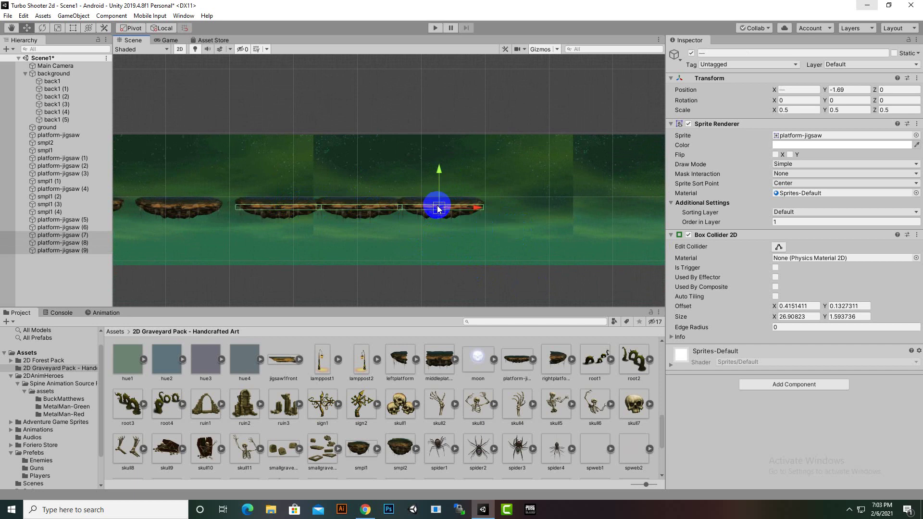
Delete the surplus background tile back1 (5) at the far end of the level.
scroll(435, 231, down, 2)
scroll(447, 243, down, 2)
click(575, 229)
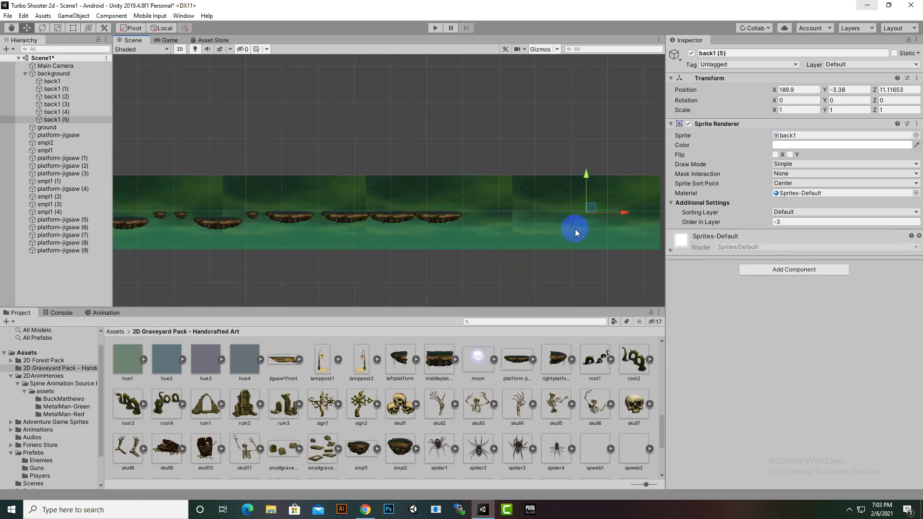
key(Delete)
scroll(530, 249, down, 2)
middle_drag(530, 250, 490, 245)
scroll(409, 267, down, 1)
scroll(490, 246, up, 3)
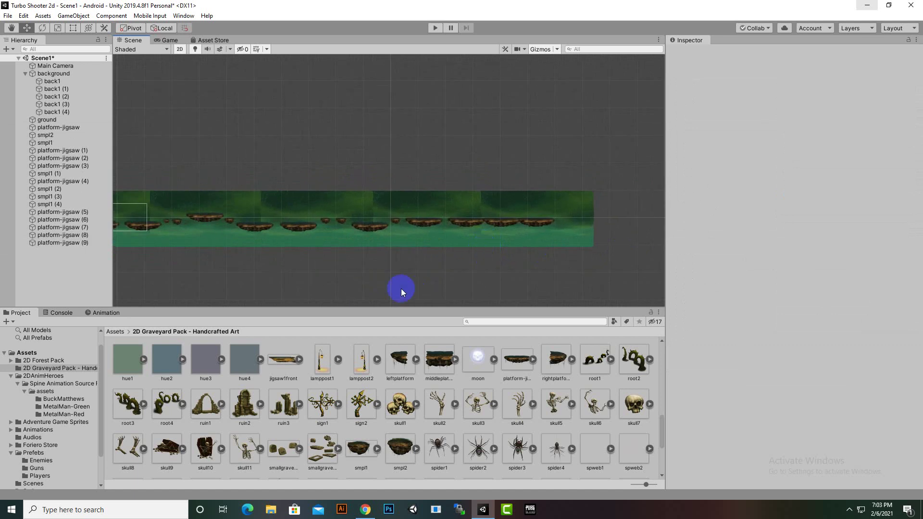
middle_drag(408, 288, 301, 297)
scroll(484, 257, up, 3)
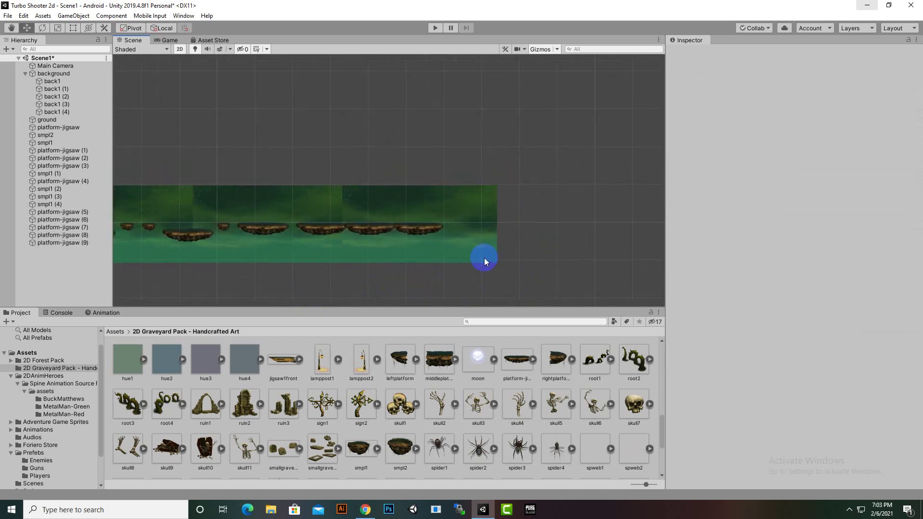
Parent all platforms, from platform-jigsaw through platform-jigsaw (9), under the ground object and collapse the group.
click(427, 228)
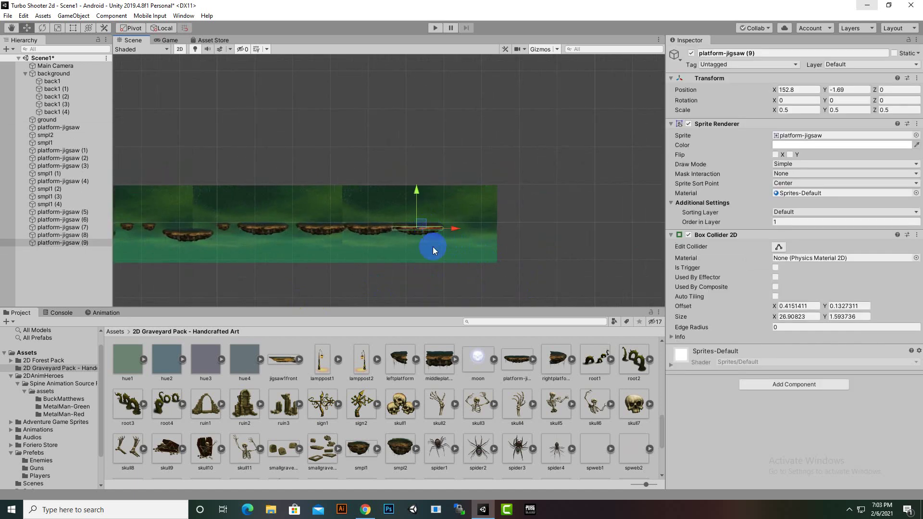
scroll(565, 245, down, 3)
middle_drag(505, 265, 682, 245)
scroll(377, 268, down, 3)
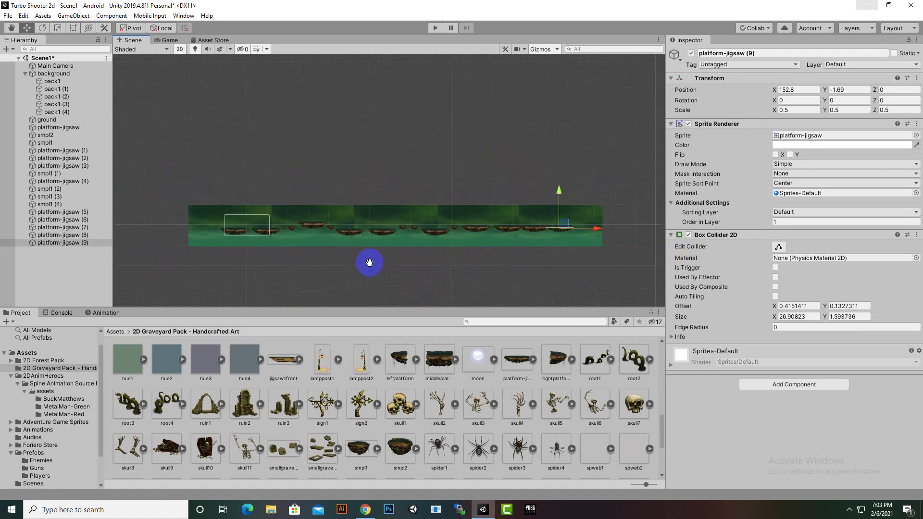
scroll(422, 243, up, 5)
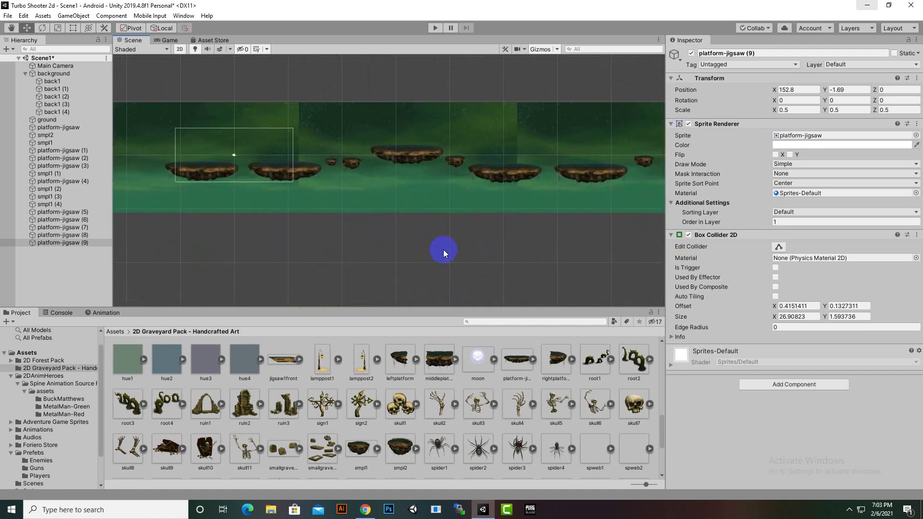
scroll(440, 249, up, 1)
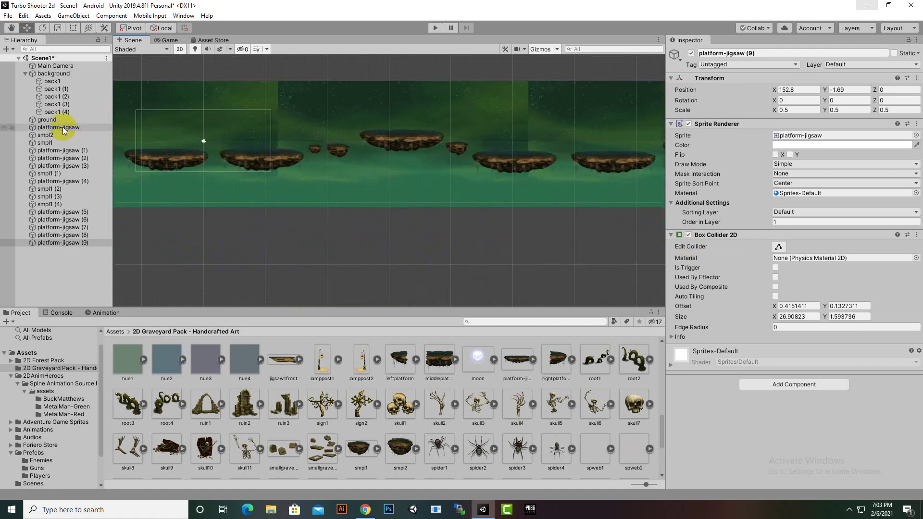
click(56, 127)
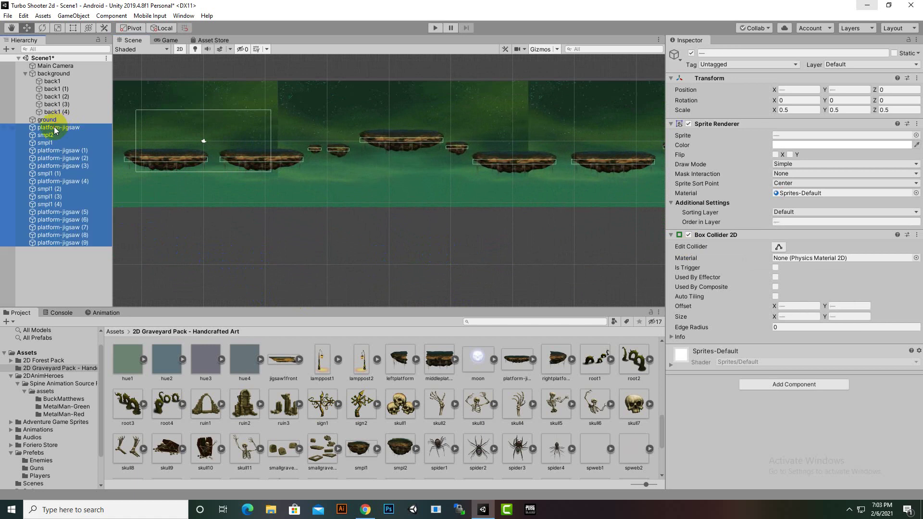
drag(57, 126, 53, 120)
click(25, 120)
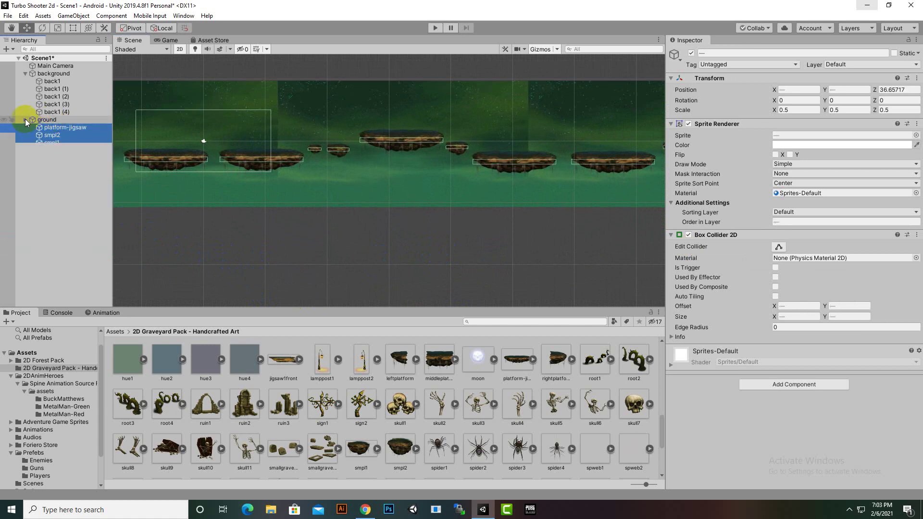
Create an empty game object in the scene and name it environment.
scroll(331, 259, down, 6)
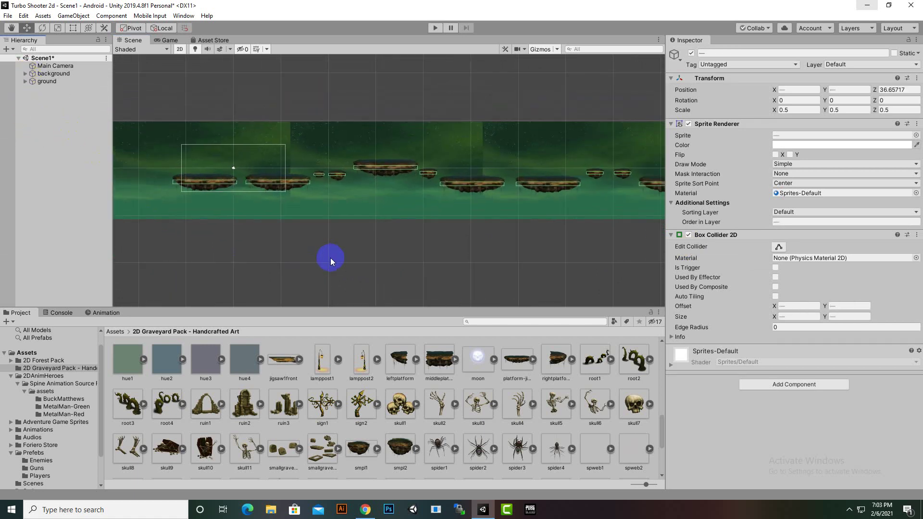
middle_drag(318, 253, 360, 284)
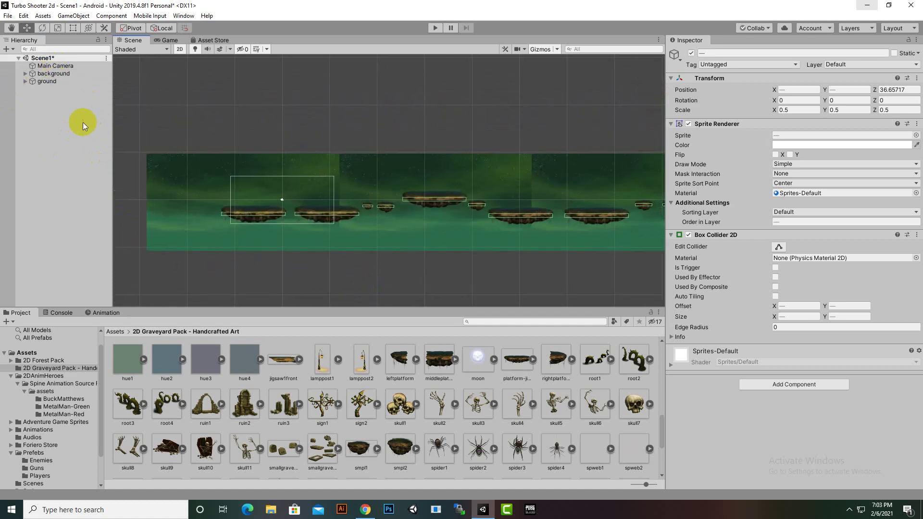
click(7, 49)
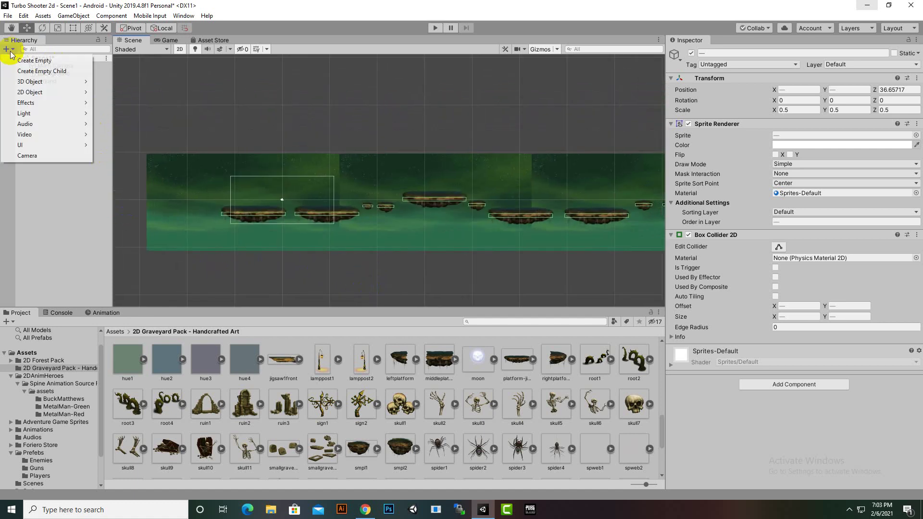
click(24, 59)
right_click(63, 90)
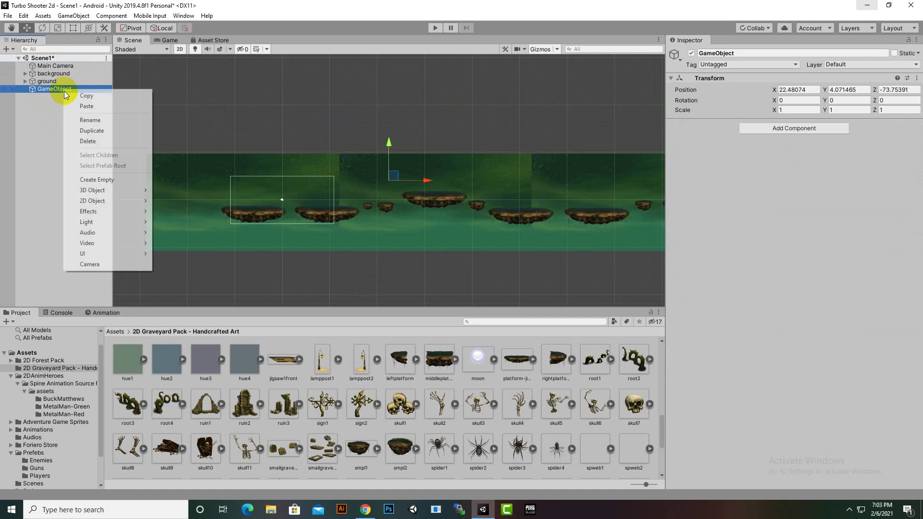
click(80, 119)
text(e)
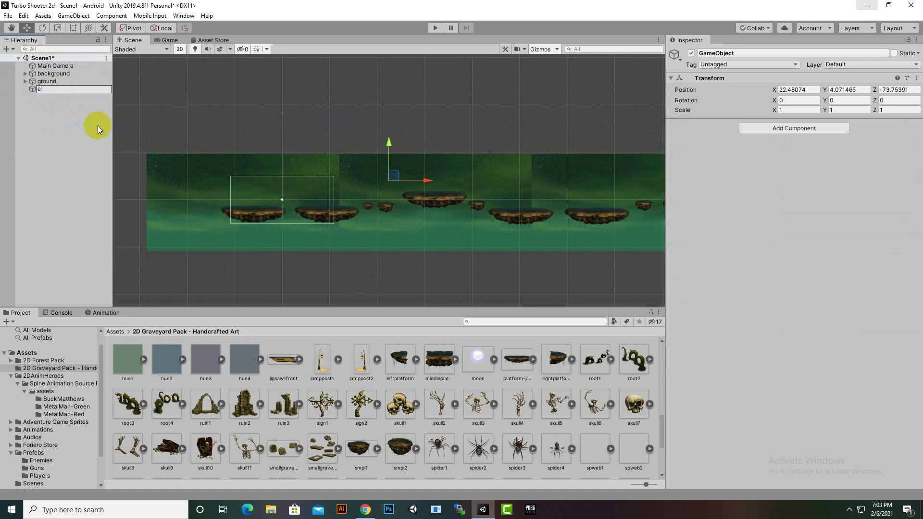
text(nvironment)
key(Return)
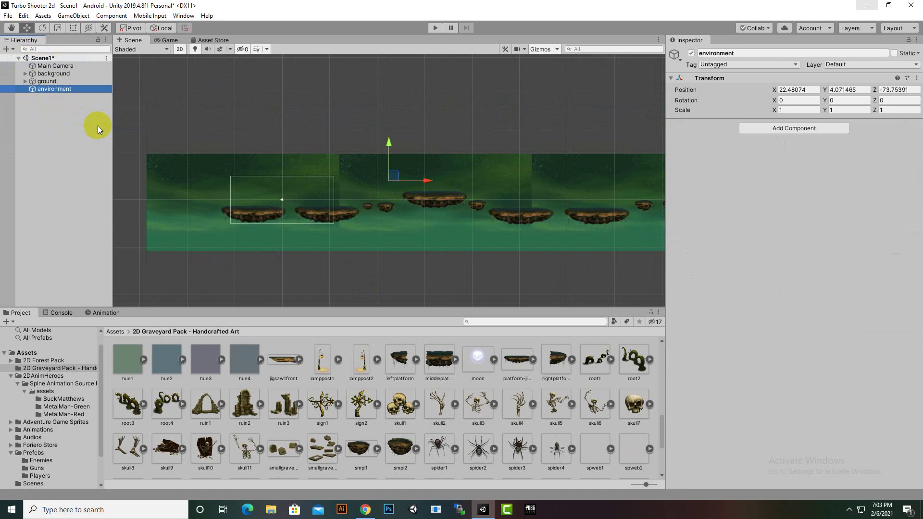
Parent the background and ground objects under environment.
click(54, 73)
shift+click(55, 82)
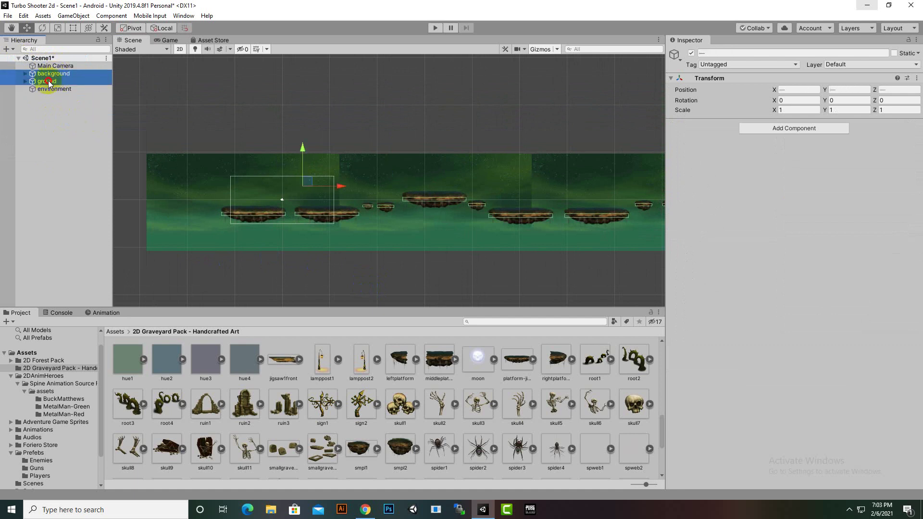
drag(49, 83, 53, 89)
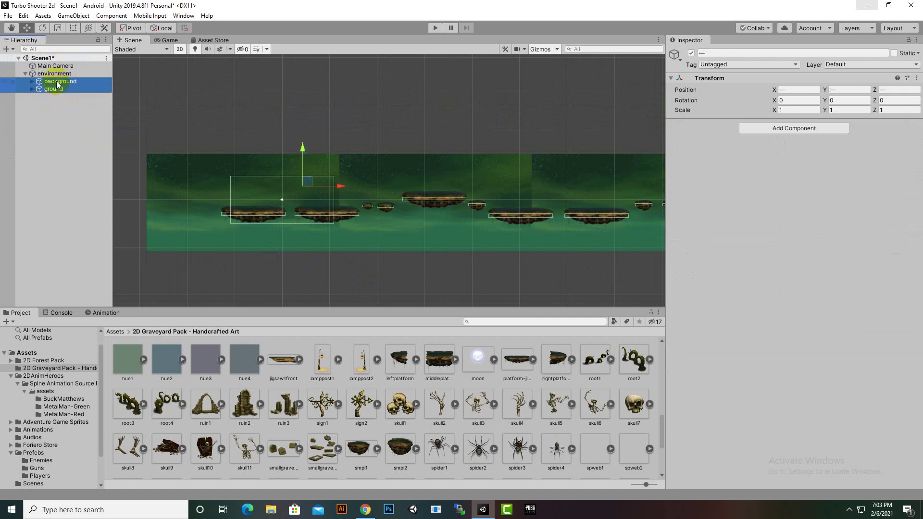
Check the camera's framing of the first platforms in the Game view and return to the Scene view.
scroll(234, 233, up, 3)
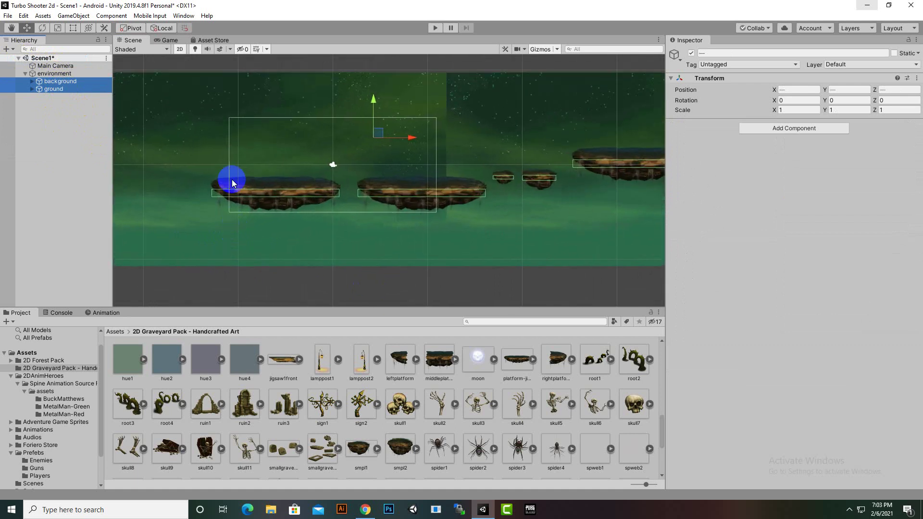
click(168, 40)
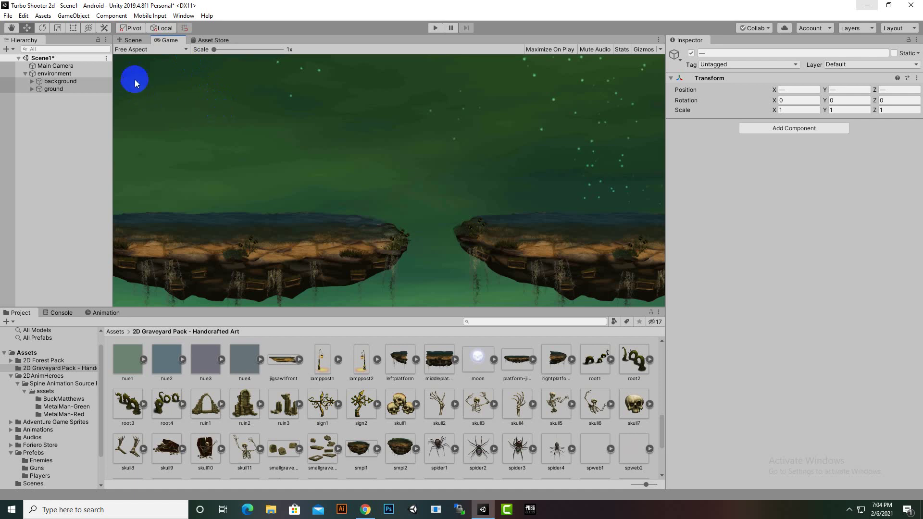
click(133, 41)
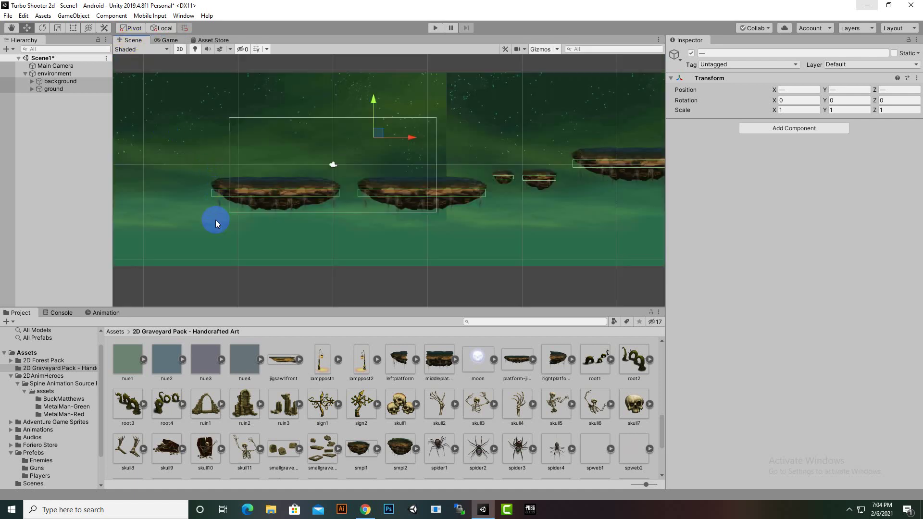
Place the ruin1 sprite from the graveyard pack on the first large platform, at about X -7.68, Y 1.52.
scroll(250, 193, up, 6)
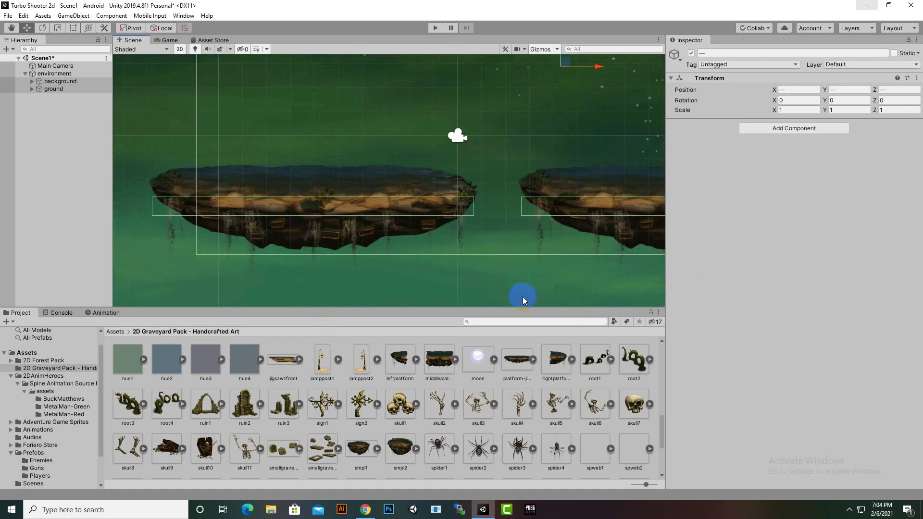
scroll(464, 241, down, 2)
middle_drag(464, 241, 572, 255)
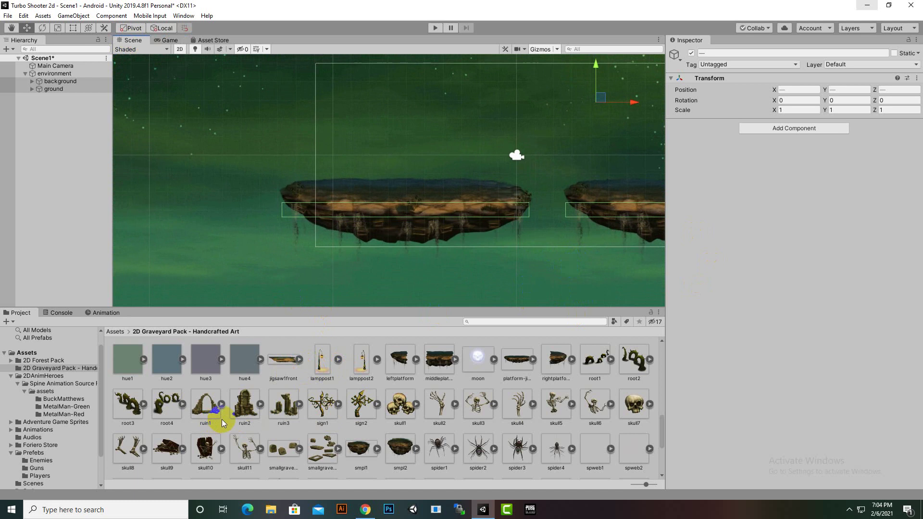
scroll(249, 412, up, 2)
drag(206, 447, 378, 132)
scroll(350, 204, up, 1)
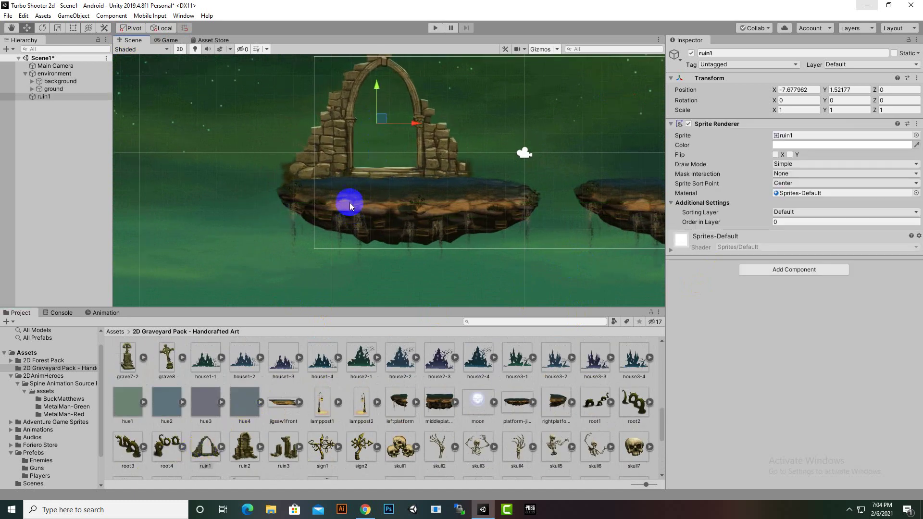
Set the ruin1 sprite's scale to 0.5 on the X, Y and Z axes.
click(812, 110)
text(.5)
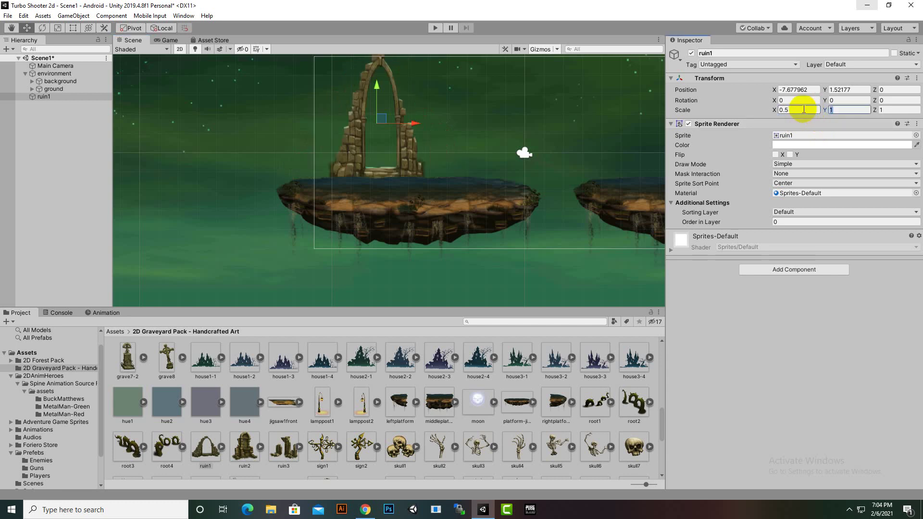
text(.5)
key(Tab)
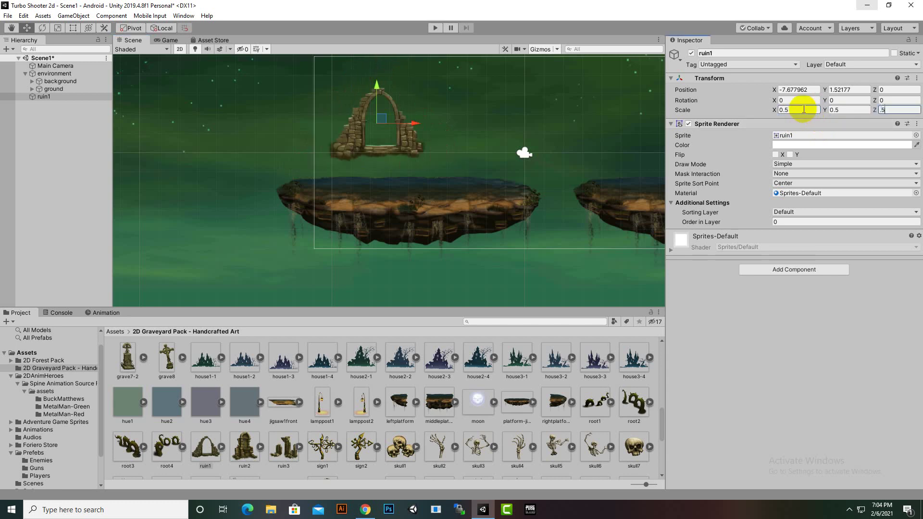
scroll(312, 142, up, 3)
scroll(274, 103, down, 4)
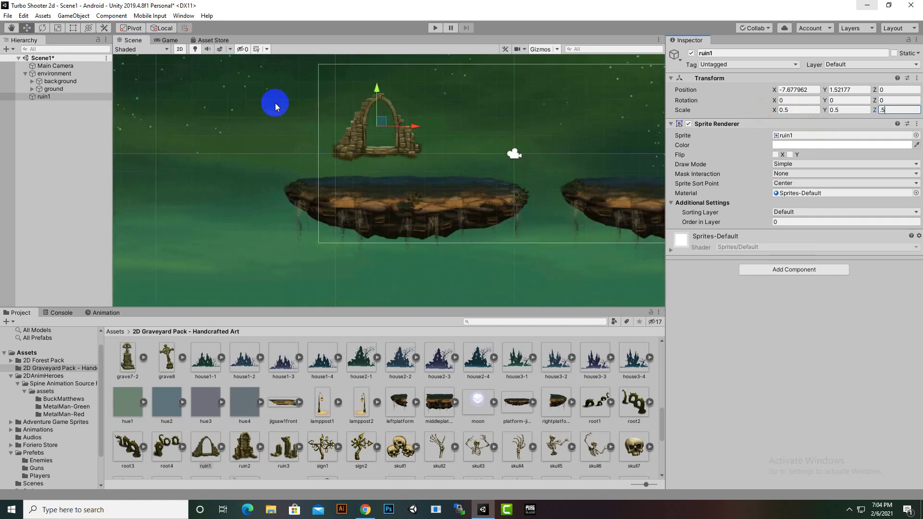
Check the scaled ruin in the Game view and look along the following platforms in the Scene view.
click(176, 42)
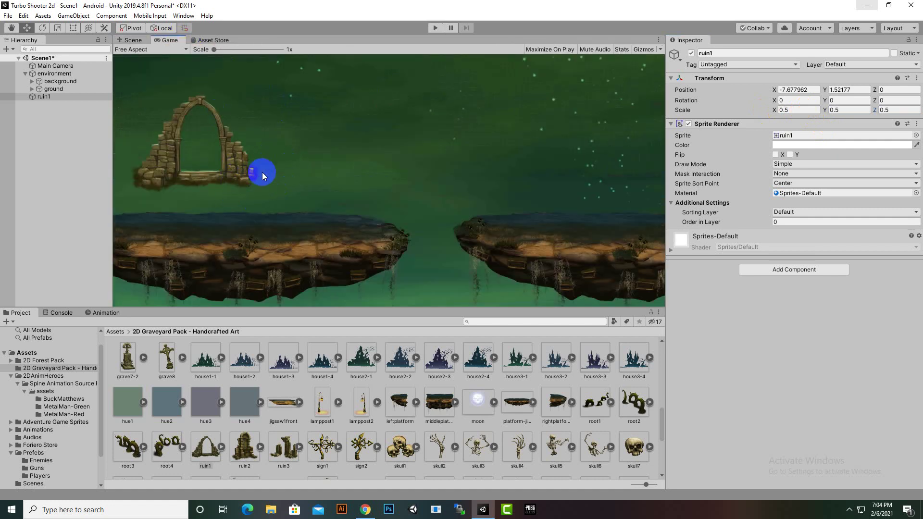
click(128, 40)
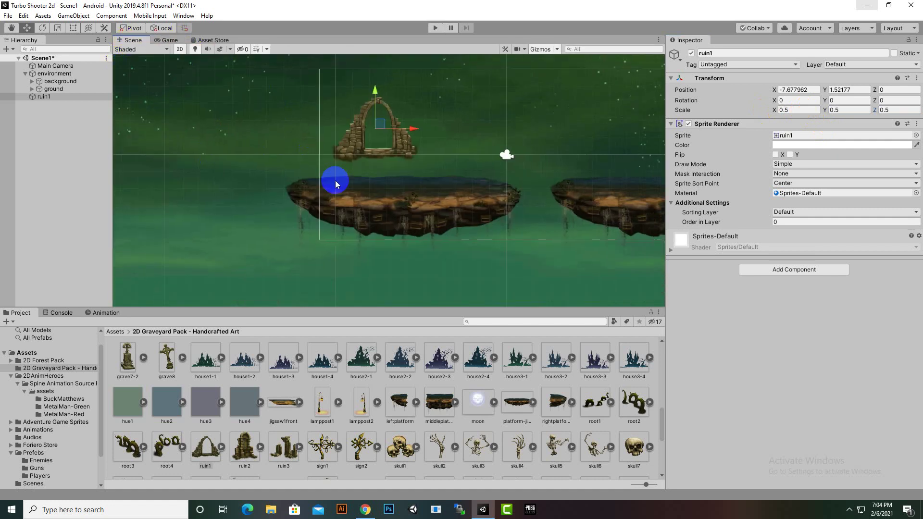
scroll(344, 193, down, 4)
middle_drag(383, 235, 153, 266)
scroll(248, 237, down, 10)
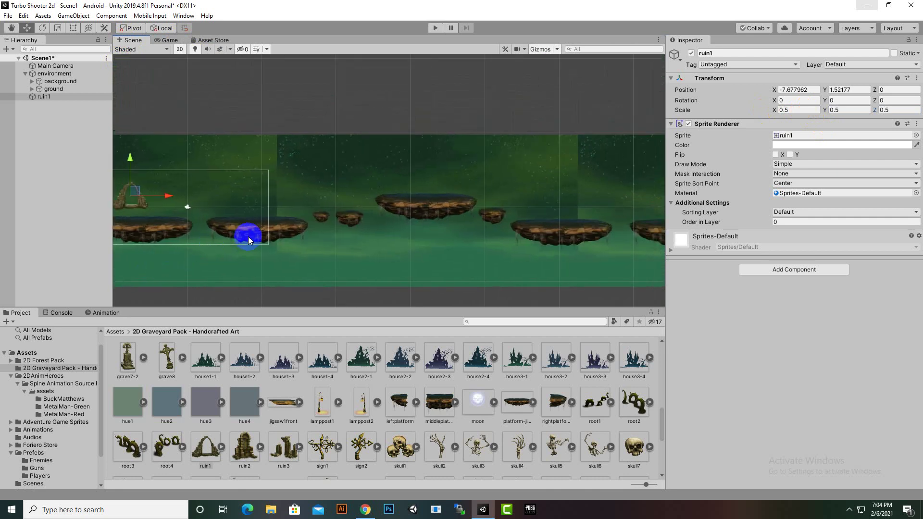
scroll(534, 229, down, 7)
middle_drag(535, 229, 605, 235)
click(849, 510)
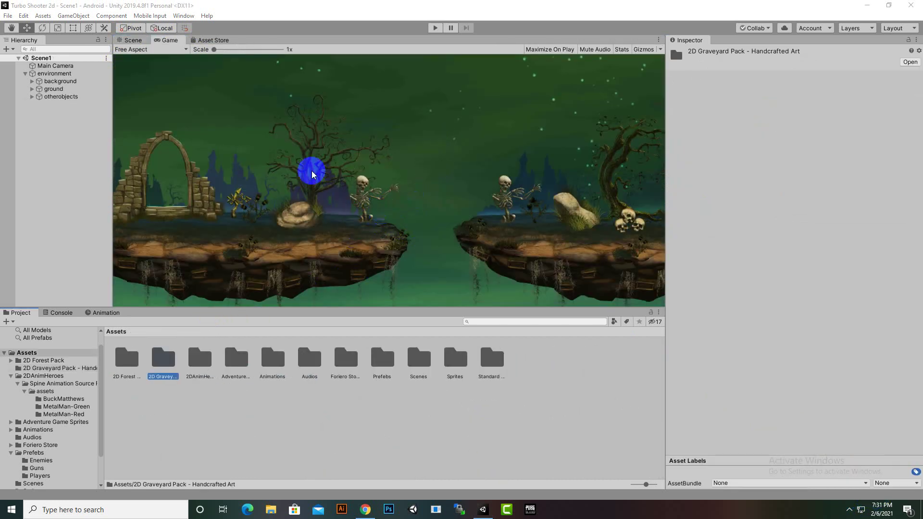
Examine the decorations on every platform in the Scene view, from the first platform to the last.
click(138, 49)
click(323, 93)
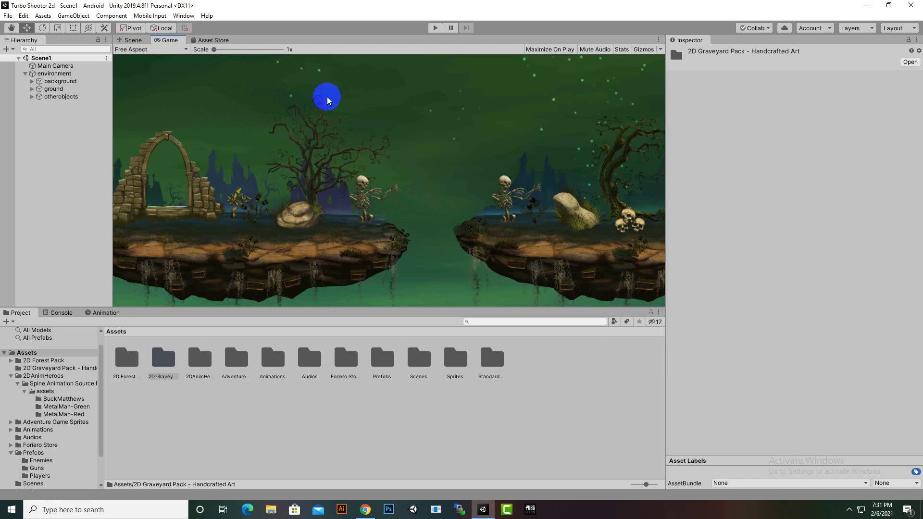
click(133, 40)
scroll(227, 228, up, 10)
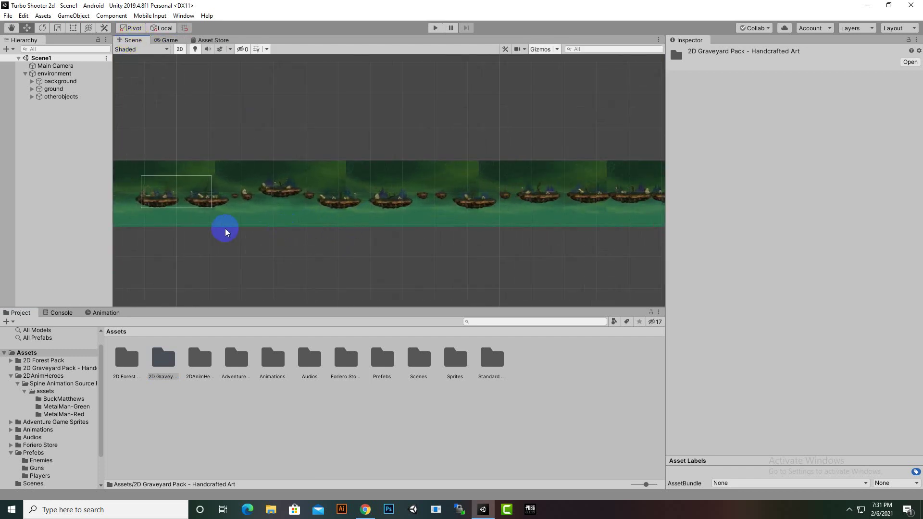
middle_drag(273, 215, 607, 315)
scroll(492, 246, up, 18)
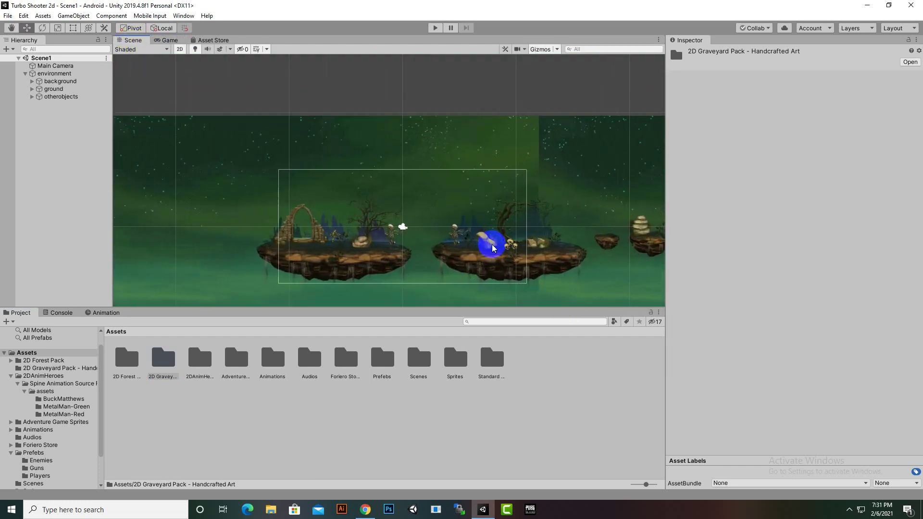
mouse_move(568, 254)
middle_down()
mouse_move(269, 225)
mouse_move(263, 247)
middle_up()
middle_drag(635, 241, 312, 255)
middle_drag(479, 242, 163, 124)
mouse_move(637, 159)
middle_down()
mouse_move(500, 173)
mouse_move(353, 228)
middle_up()
middle_drag(654, 232, 316, 211)
mouse_move(465, 210)
middle_down()
mouse_move(225, 195)
mouse_move(152, 217)
middle_up()
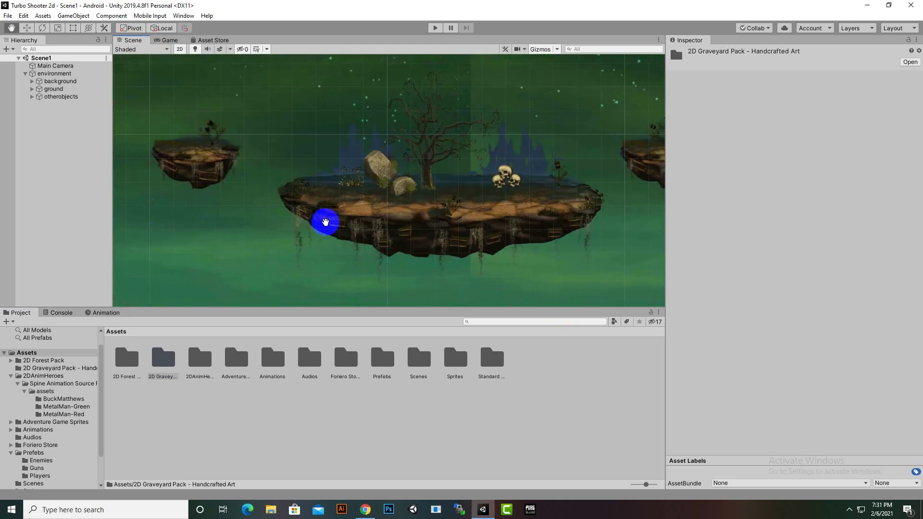
middle_drag(339, 222, 47, 213)
mouse_move(524, 236)
middle_down()
mouse_move(124, 261)
mouse_move(188, 245)
mouse_move(148, 224)
mouse_move(371, 217)
mouse_move(381, 207)
mouse_move(505, 229)
mouse_move(495, 231)
middle_up()
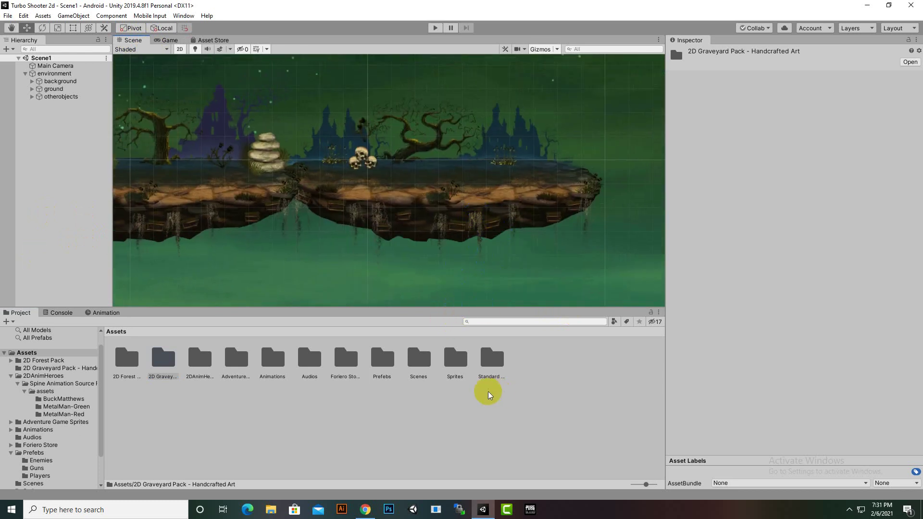
Look through the Sprites, uiicons, gameuibutton and round folders for the UI button art and return to the Assets folder.
double_click(460, 370)
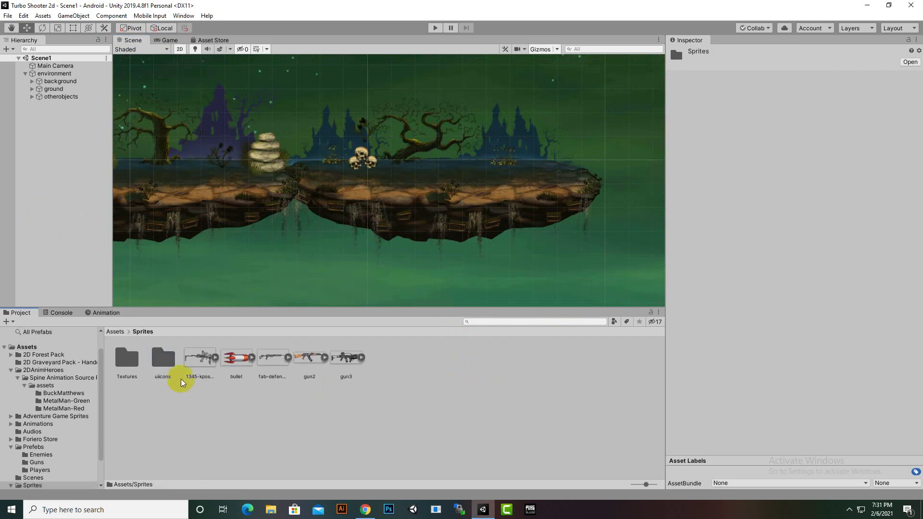
click(168, 366)
double_click(168, 366)
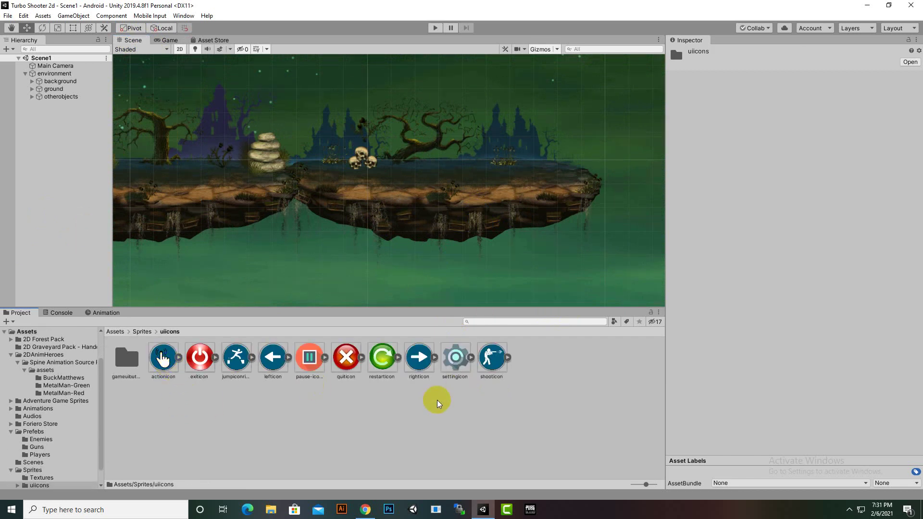
click(129, 365)
double_click(129, 366)
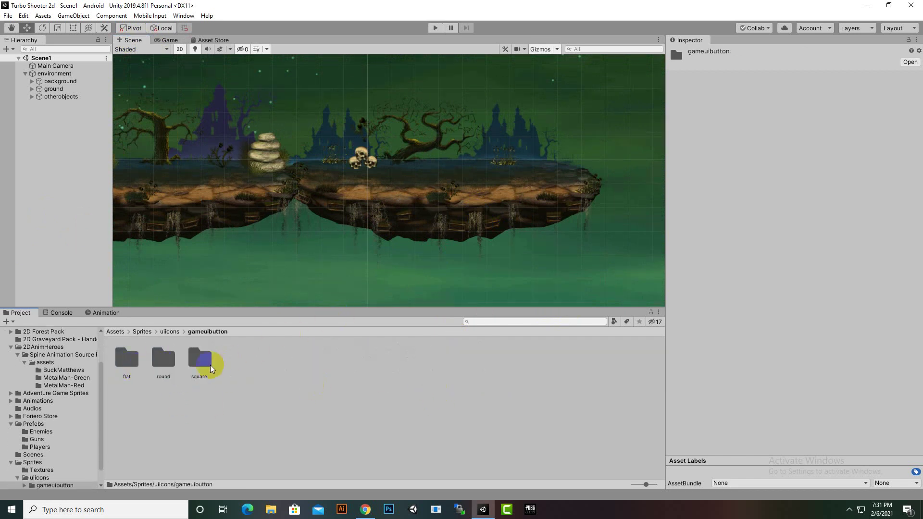
double_click(161, 368)
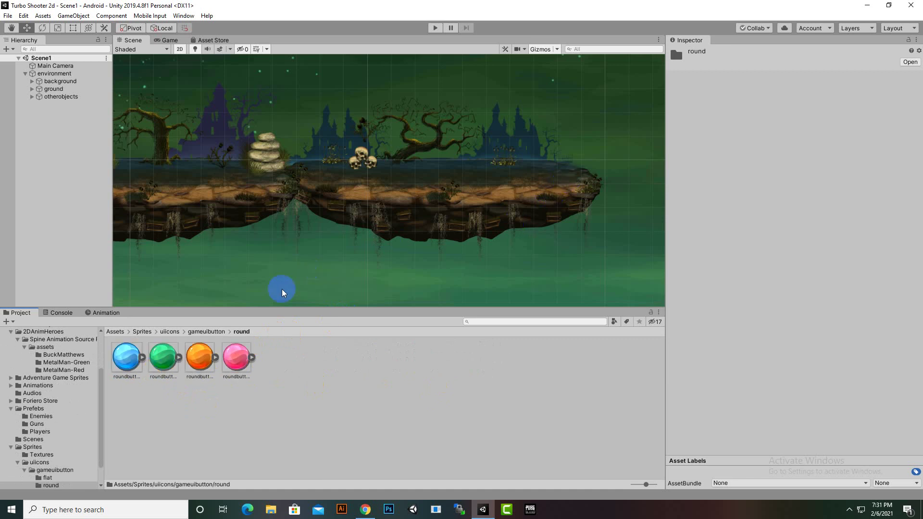
click(119, 335)
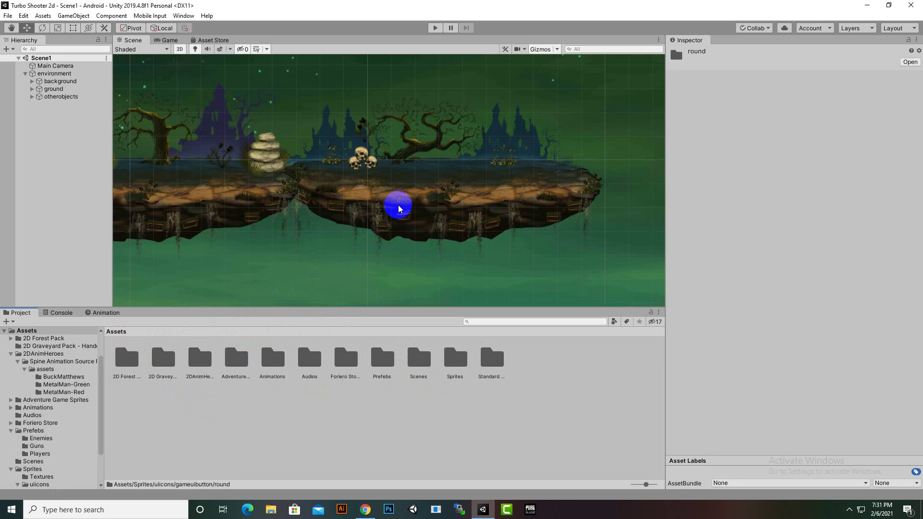
Open the 2D Graveyard Pack - Handcrafted Art folder and look through its sprites.
double_click(162, 358)
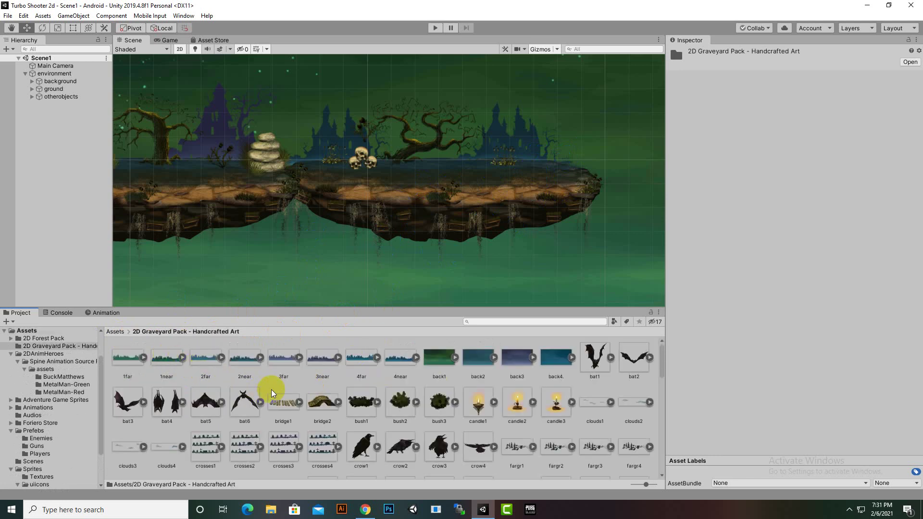
scroll(283, 391, down, 4)
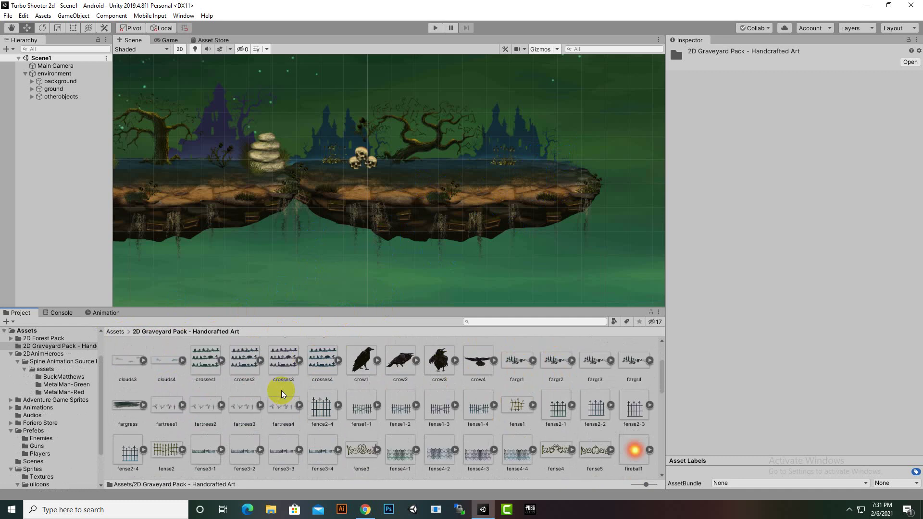
scroll(281, 391, down, 4)
scroll(282, 392, down, 2)
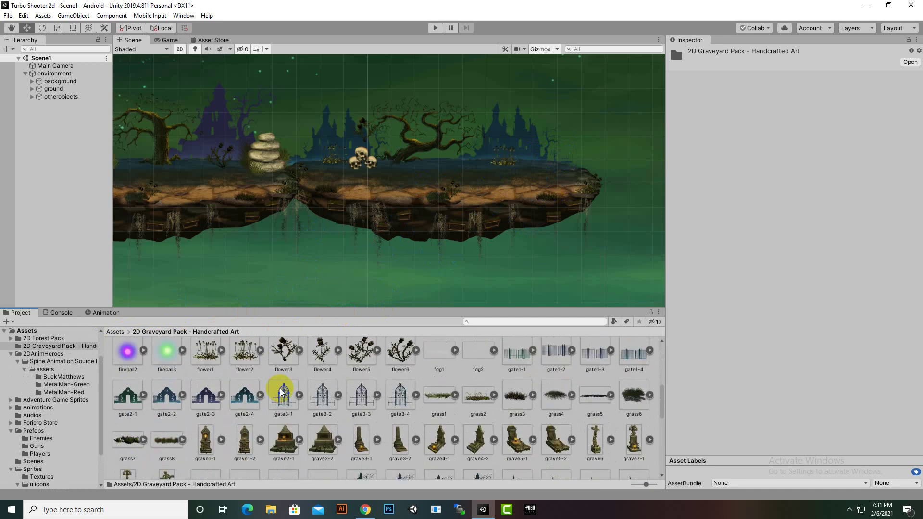
scroll(285, 392, down, 1)
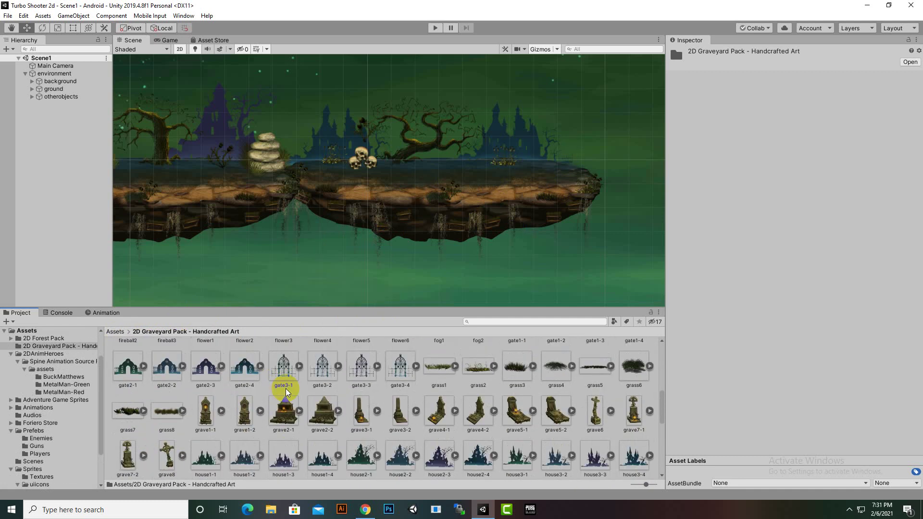
scroll(289, 388, down, 3)
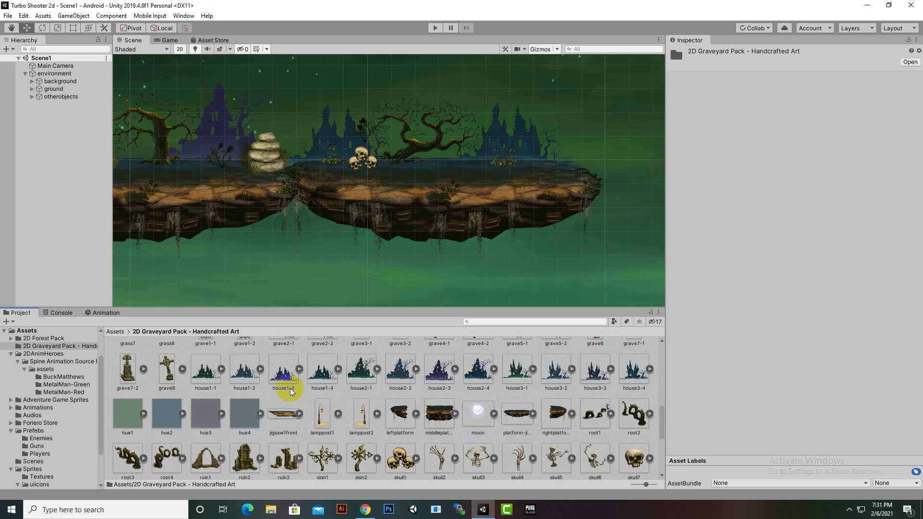
scroll(290, 389, down, 2)
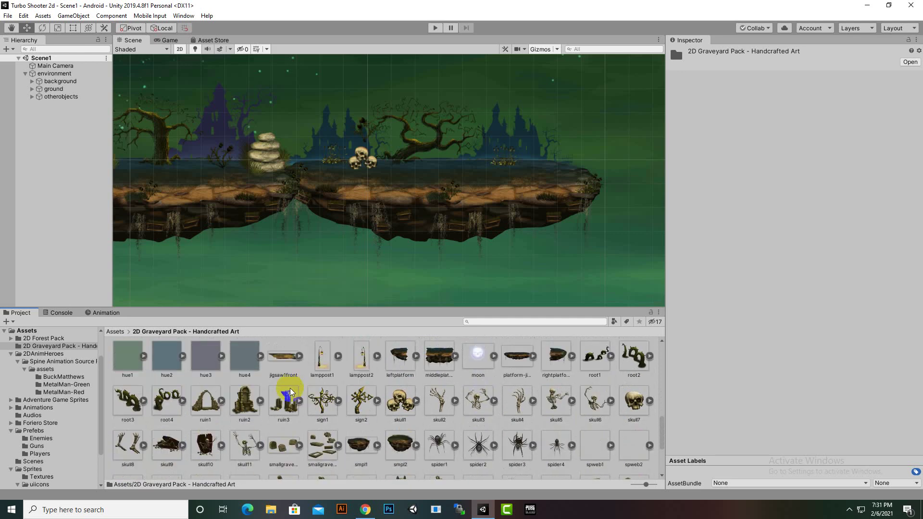
scroll(290, 392, down, 1)
scroll(290, 389, down, 3)
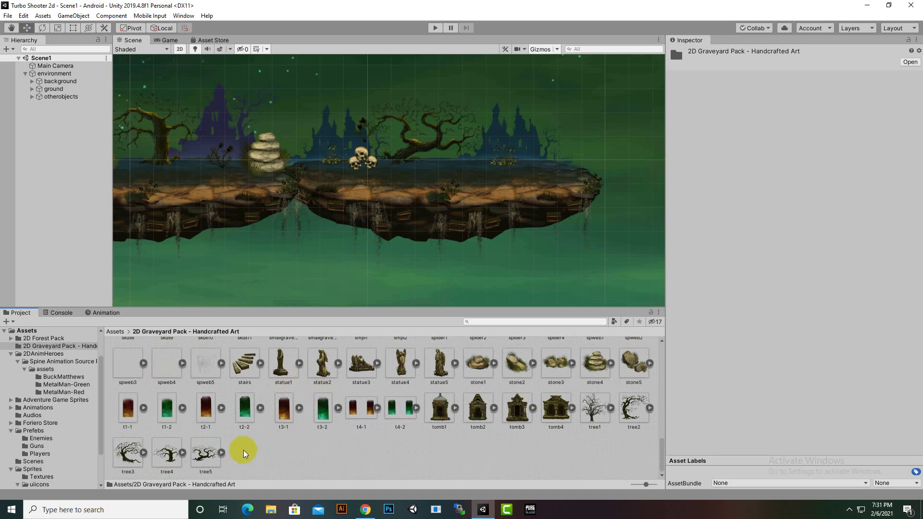
scroll(244, 450, up, 3)
click(270, 451)
drag(269, 451, 544, 153)
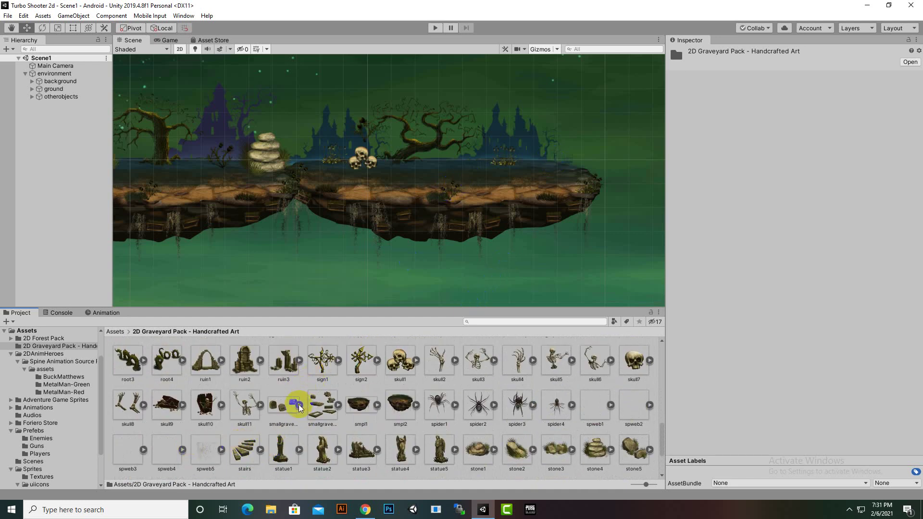
scroll(299, 405, up, 1)
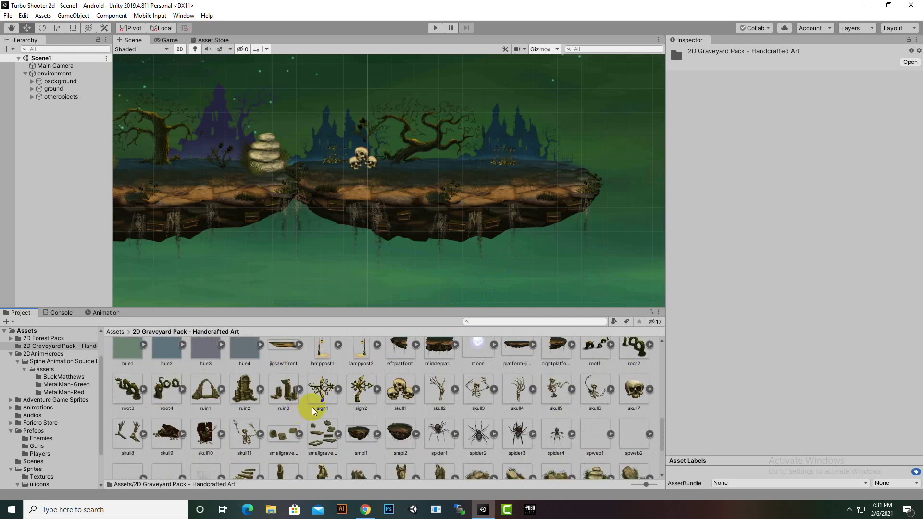
Switch to Chrome, open Google and search for jewelry.
click(365, 509)
click(135, 8)
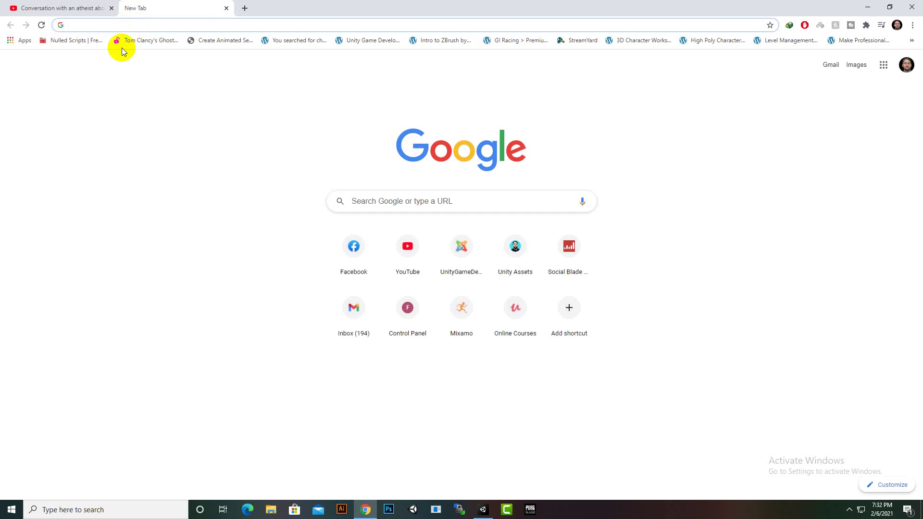
text(goo)
key(Return)
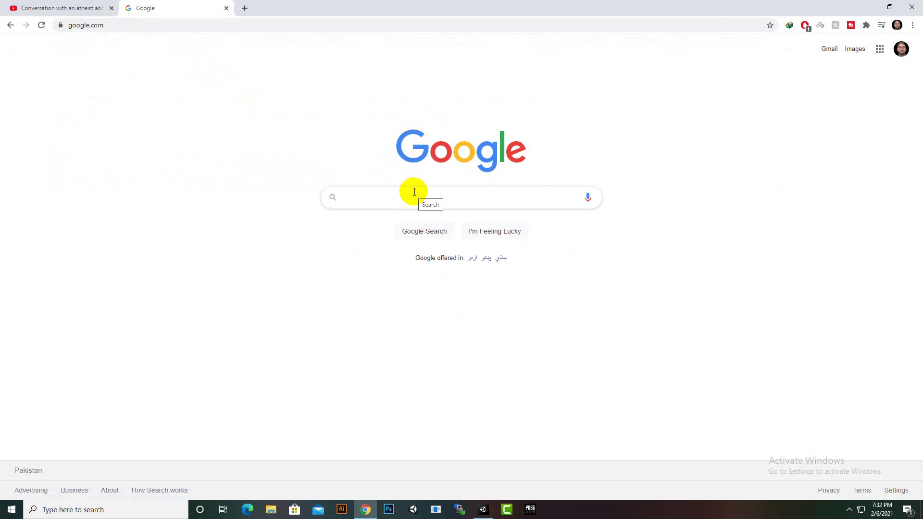
text(wl)
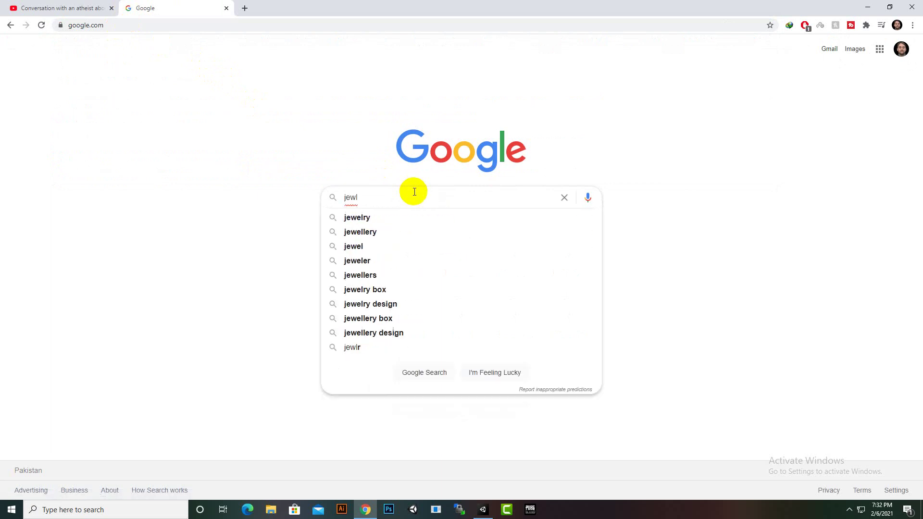
key(Down)
key(Return)
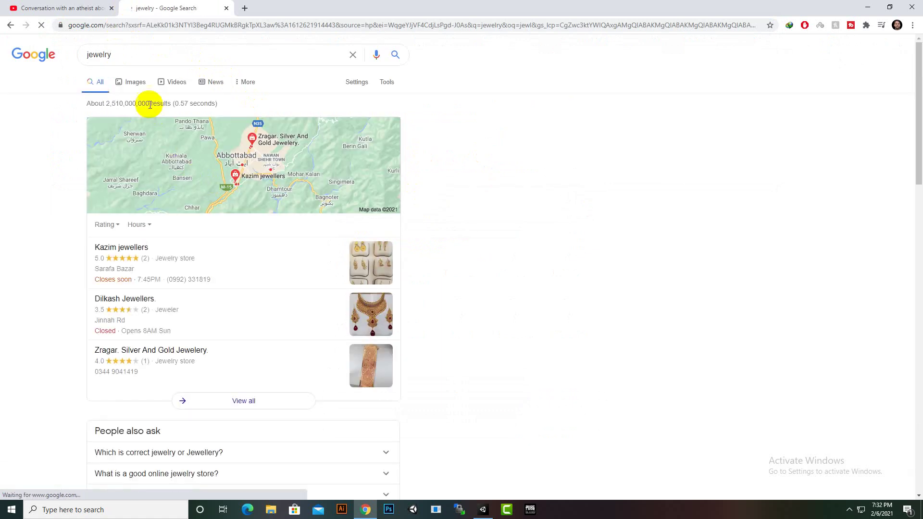
Look through the image results for jewelry and return to Unity.
click(137, 84)
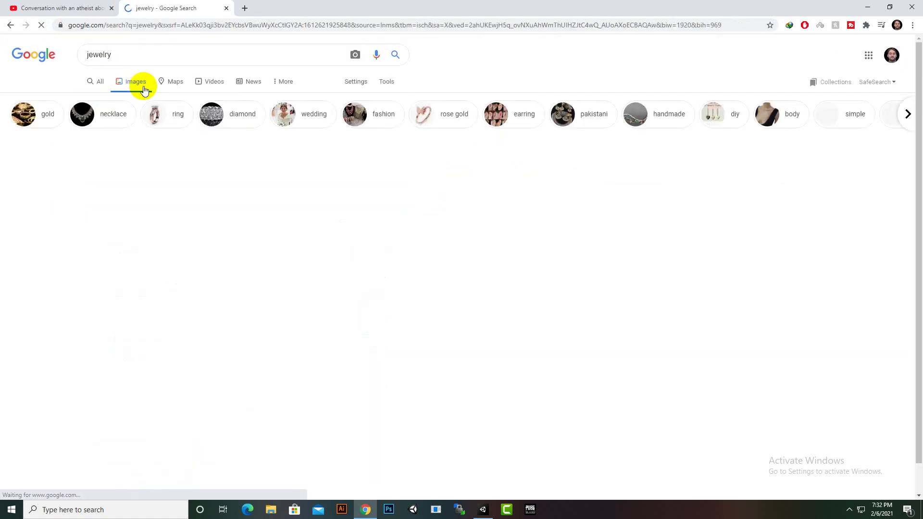
scroll(251, 203, down, 6)
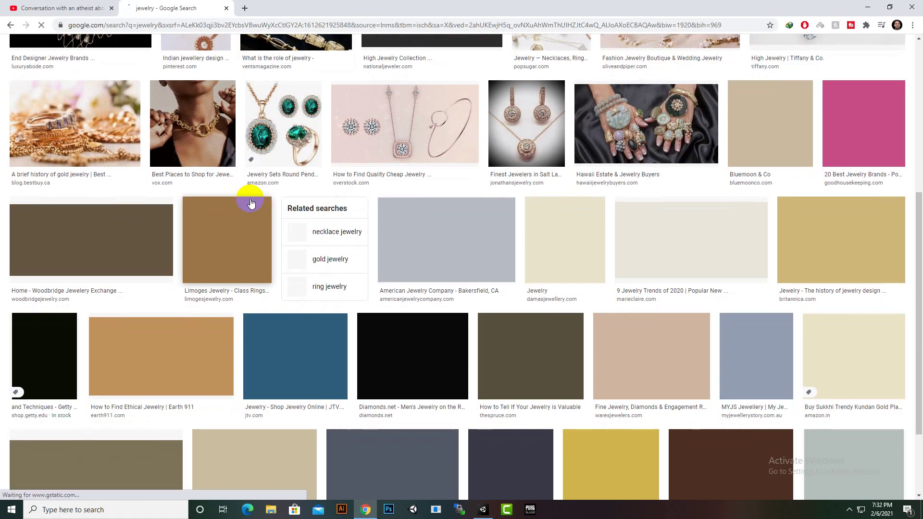
scroll(250, 203, up, 6)
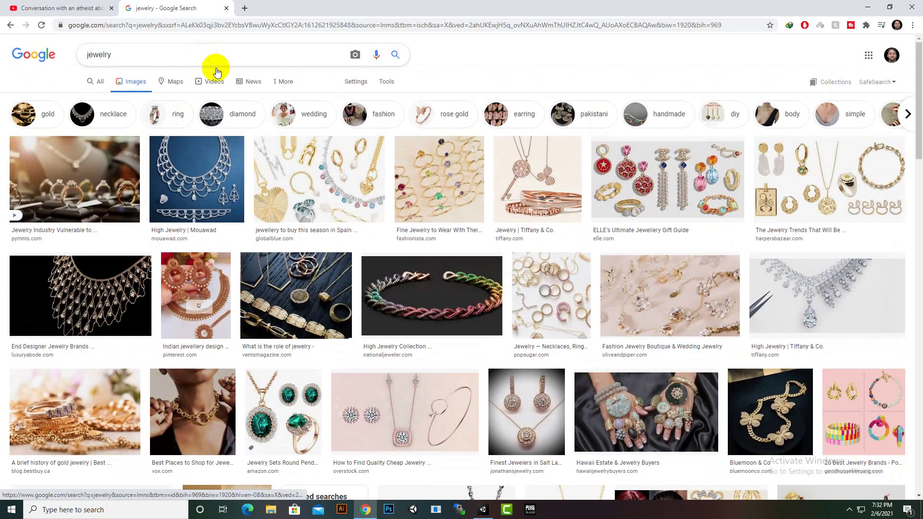
click(183, 59)
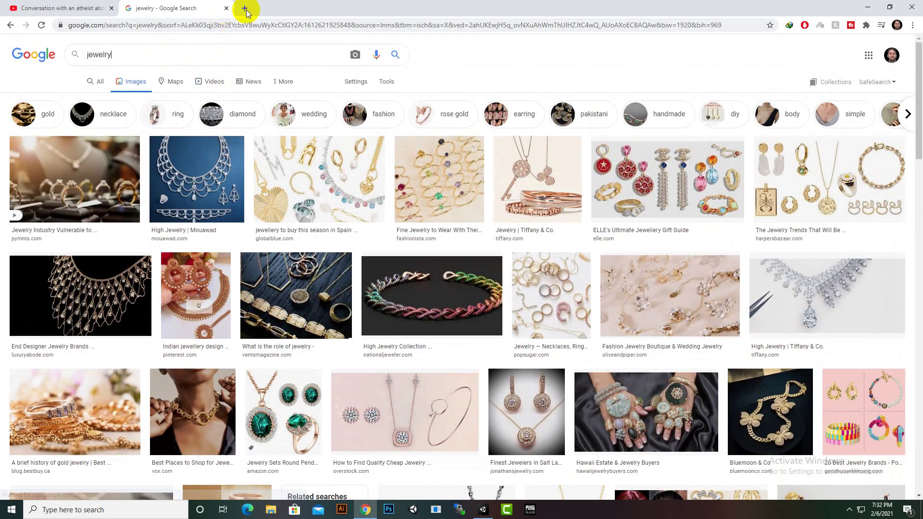
click(868, 7)
Return the project browser to the Assets folder and look over the last platforms in the scene.
scroll(368, 246, down, 2)
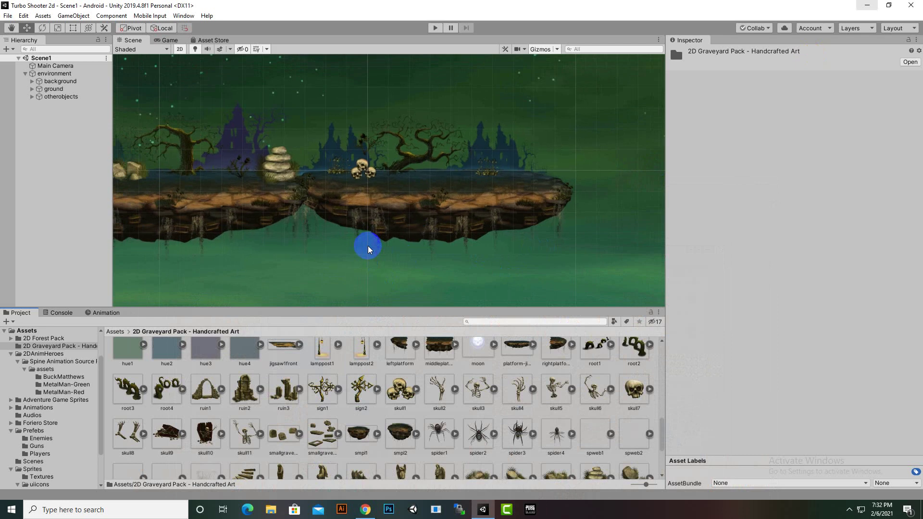
click(115, 332)
scroll(470, 195, down, 5)
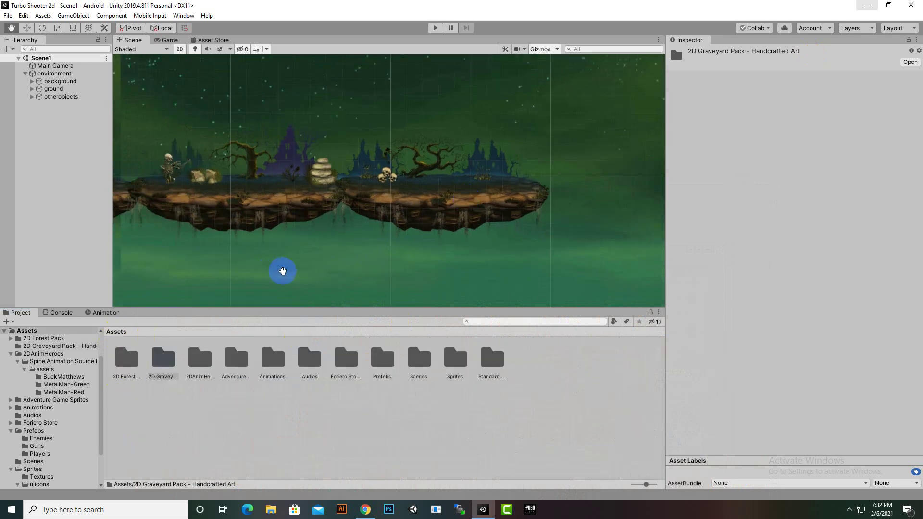
middle_drag(484, 273, 441, 278)
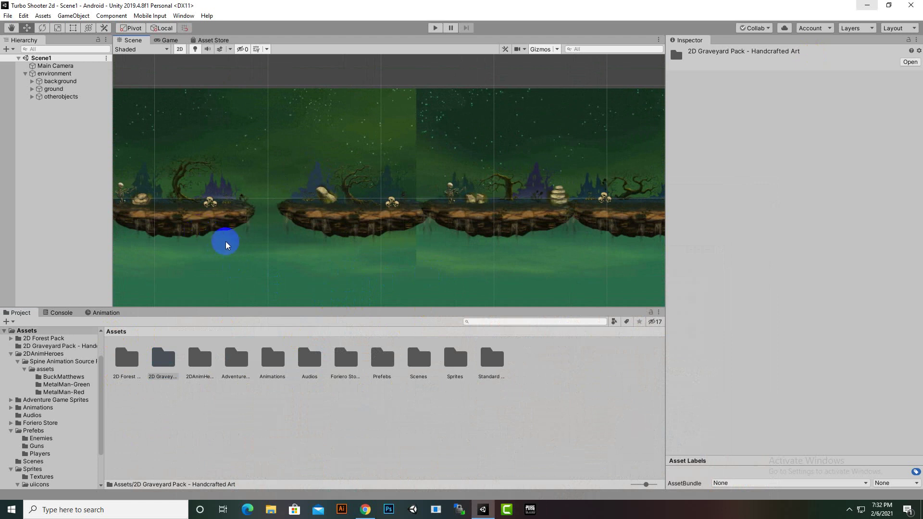
scroll(480, 304, down, 2)
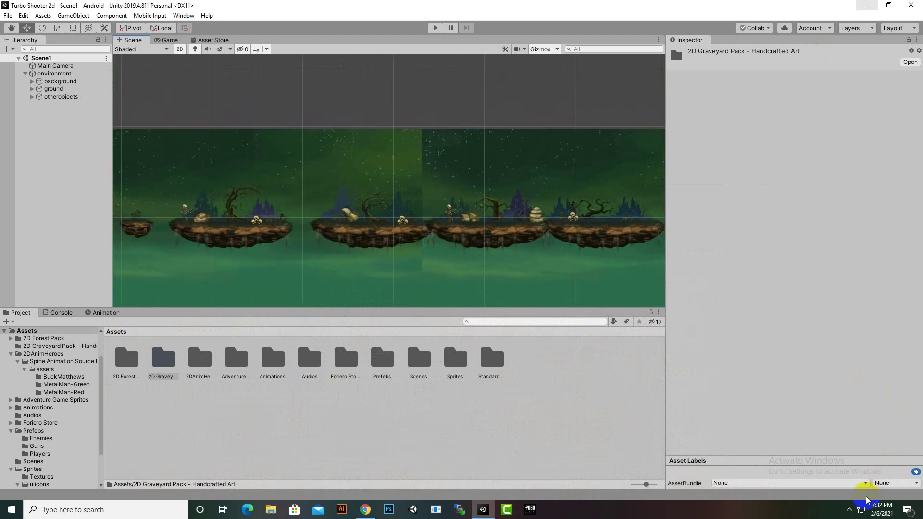